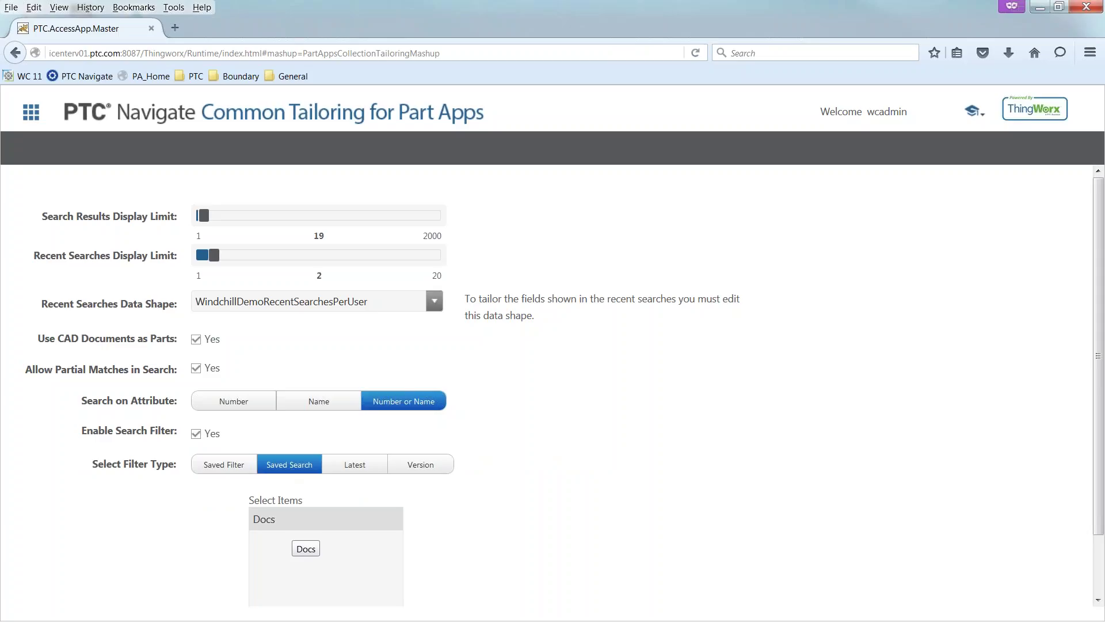
Preview the Latest and Version filter types, disable the search filter for part apps, and save the common tailoring.
click(352, 466)
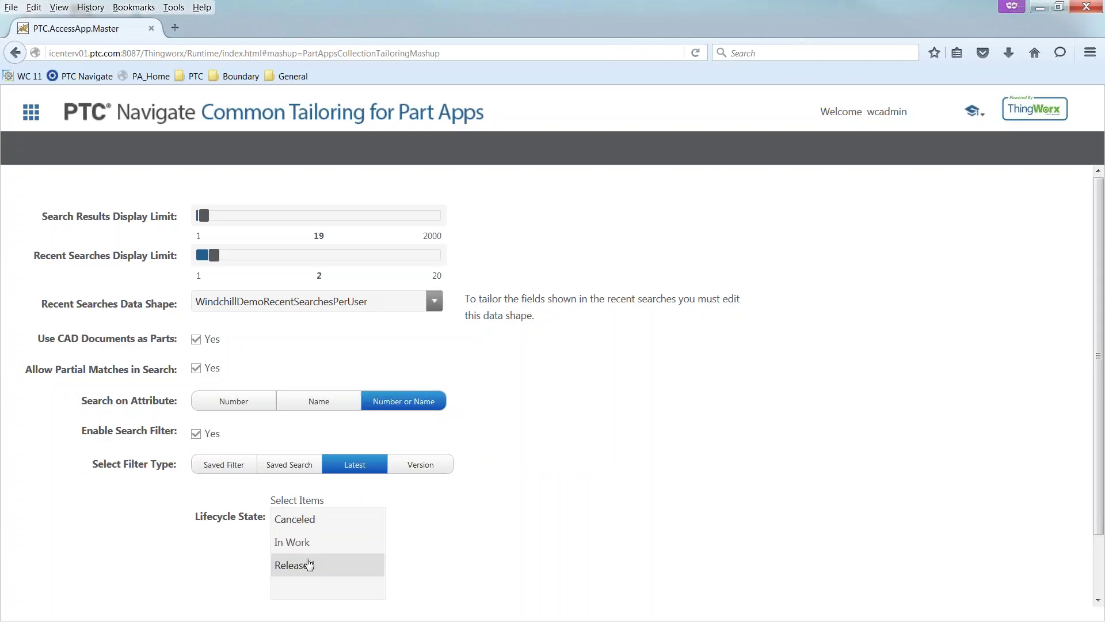
click(421, 465)
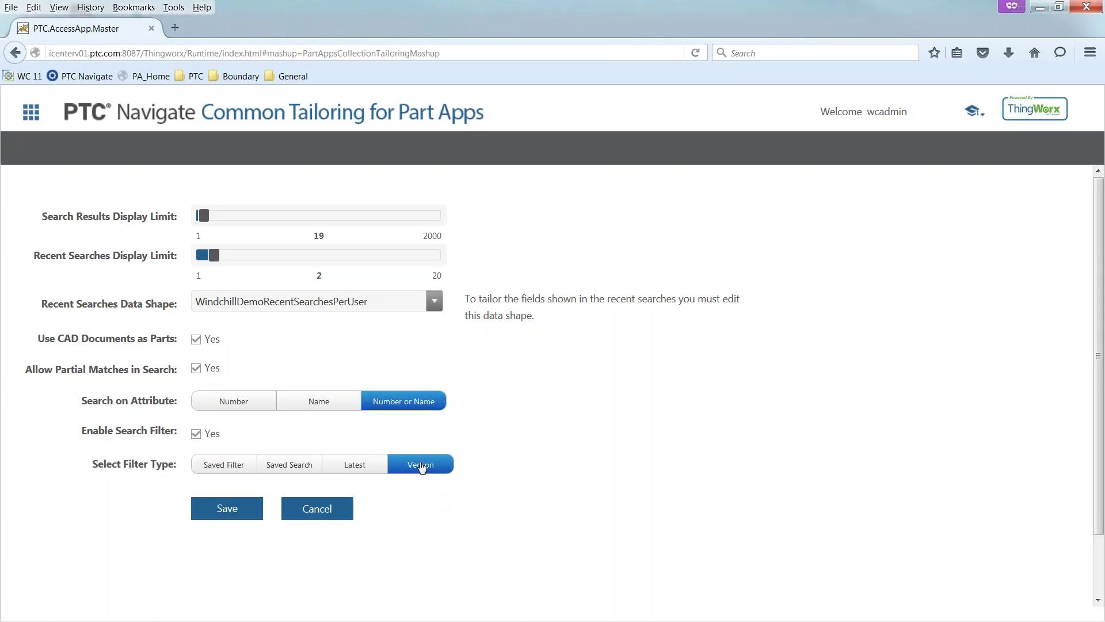
click(224, 435)
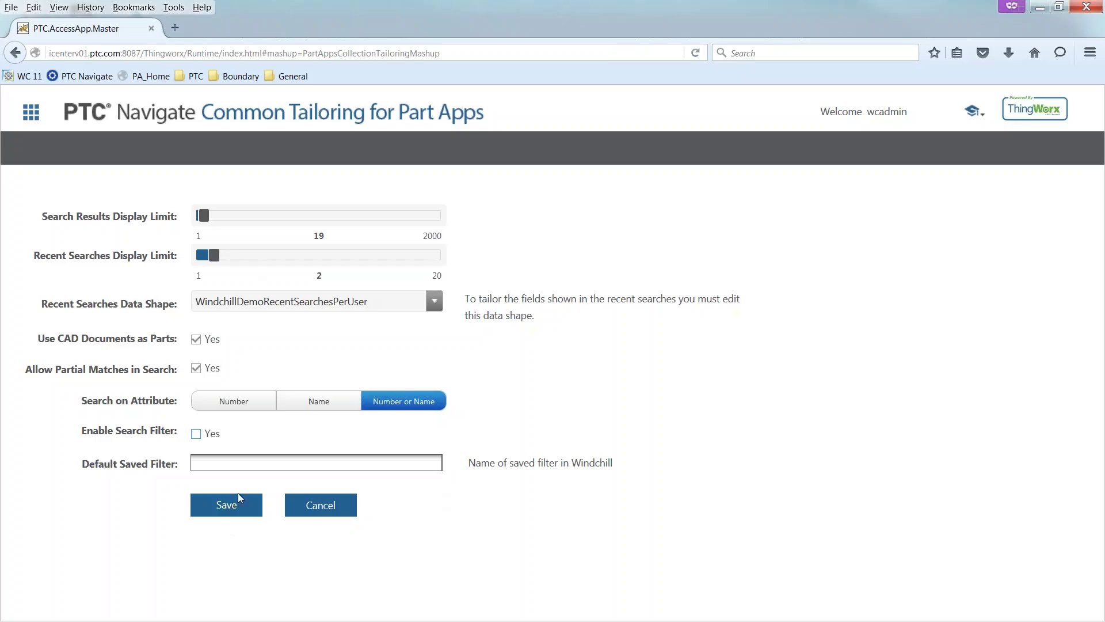
click(227, 507)
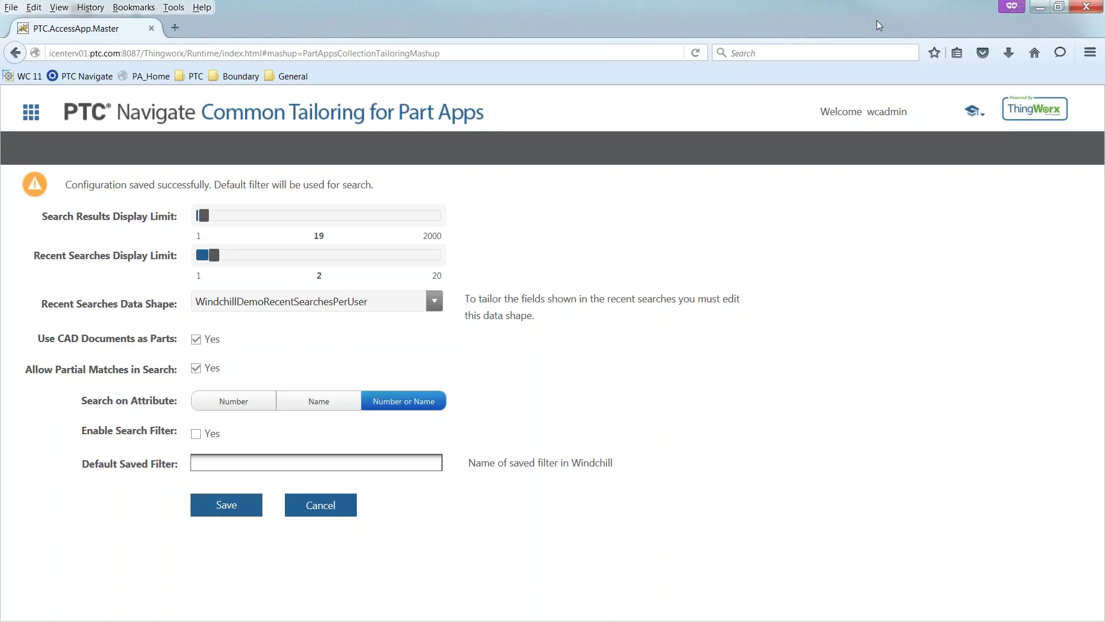
Review the View Parts List tailoring settings from the home page and leave them without saving.
click(32, 116)
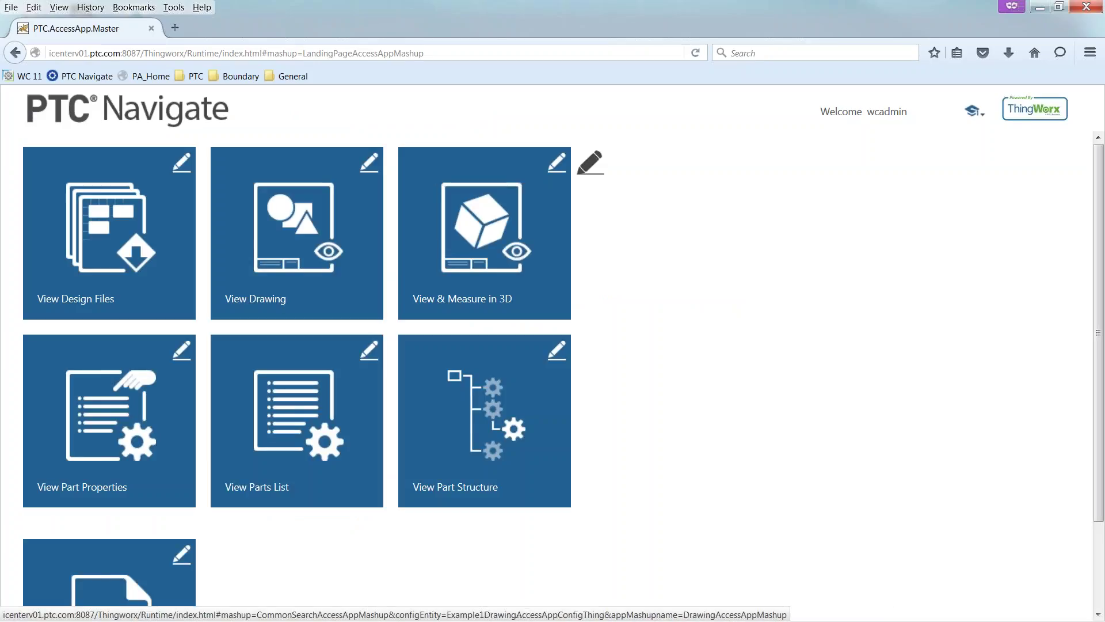
click(367, 351)
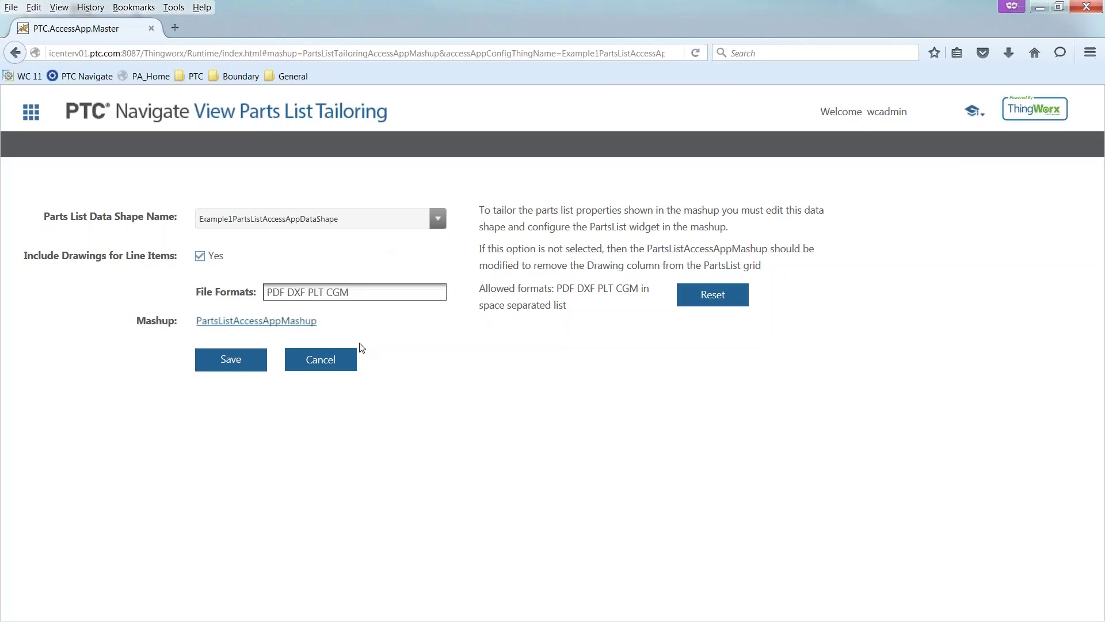
click(321, 361)
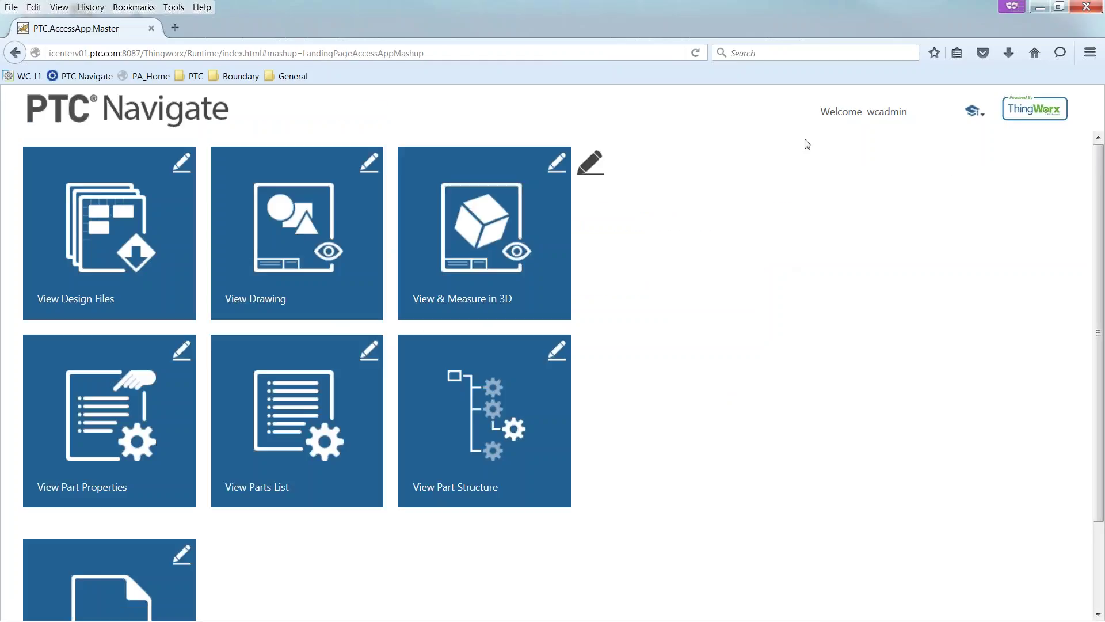
Switch to the other Firefox window, signed in as the non-administrator user, and maximize it.
click(1039, 8)
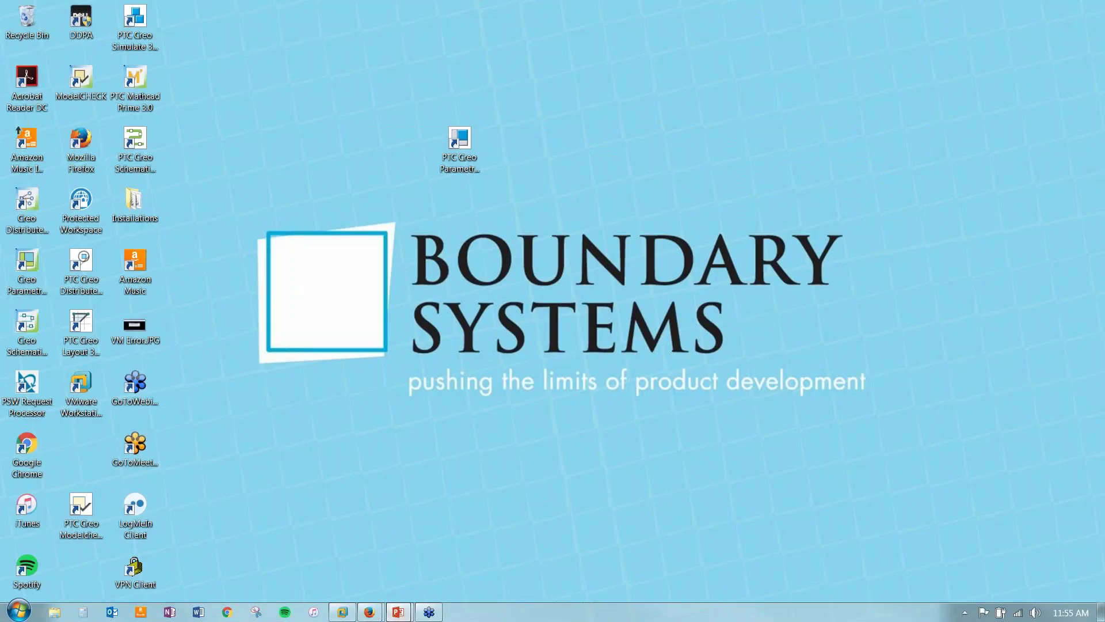
mouse_move(370, 612)
click(329, 567)
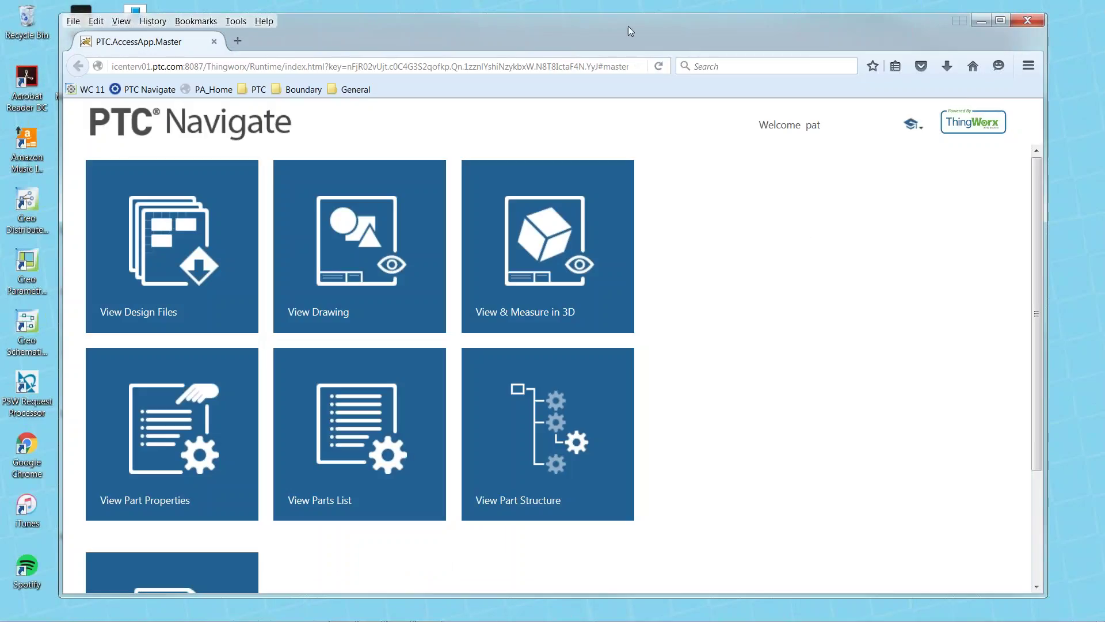
click(1001, 22)
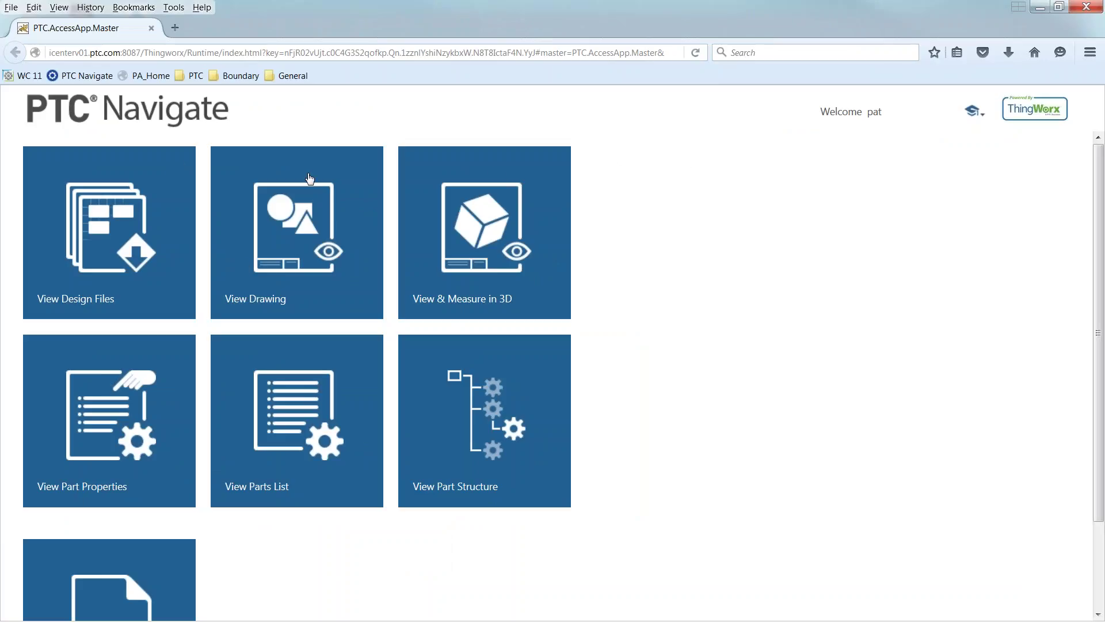
Launch the View Document app from the home page and search for document number *00128.
scroll(601, 312, down, 1)
scroll(622, 328, down, 2)
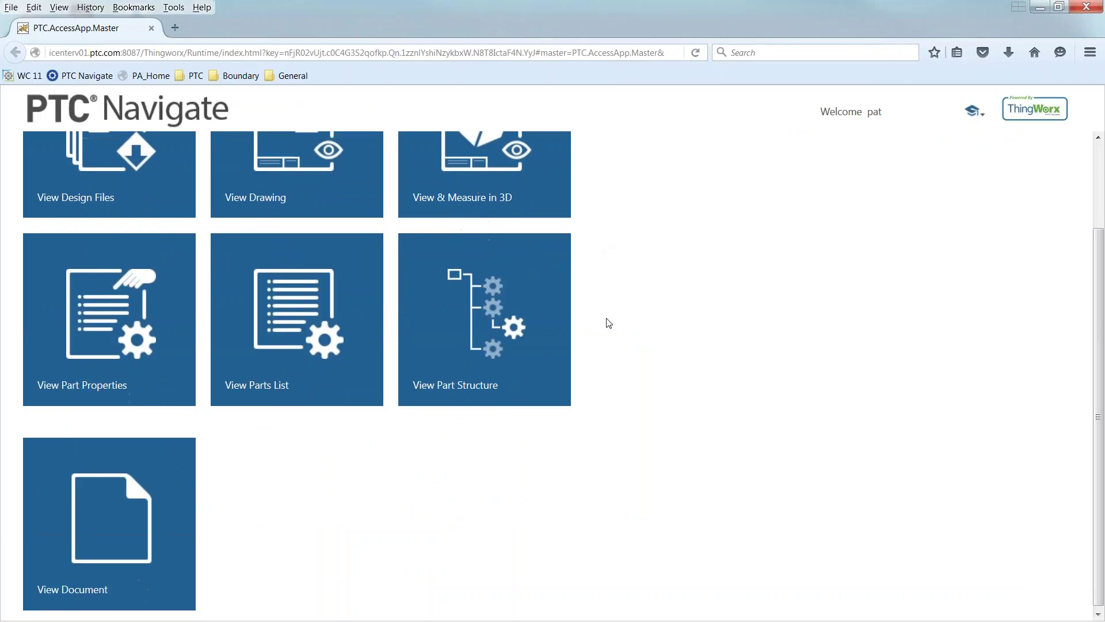
scroll(642, 317, up, 2)
scroll(668, 287, down, 2)
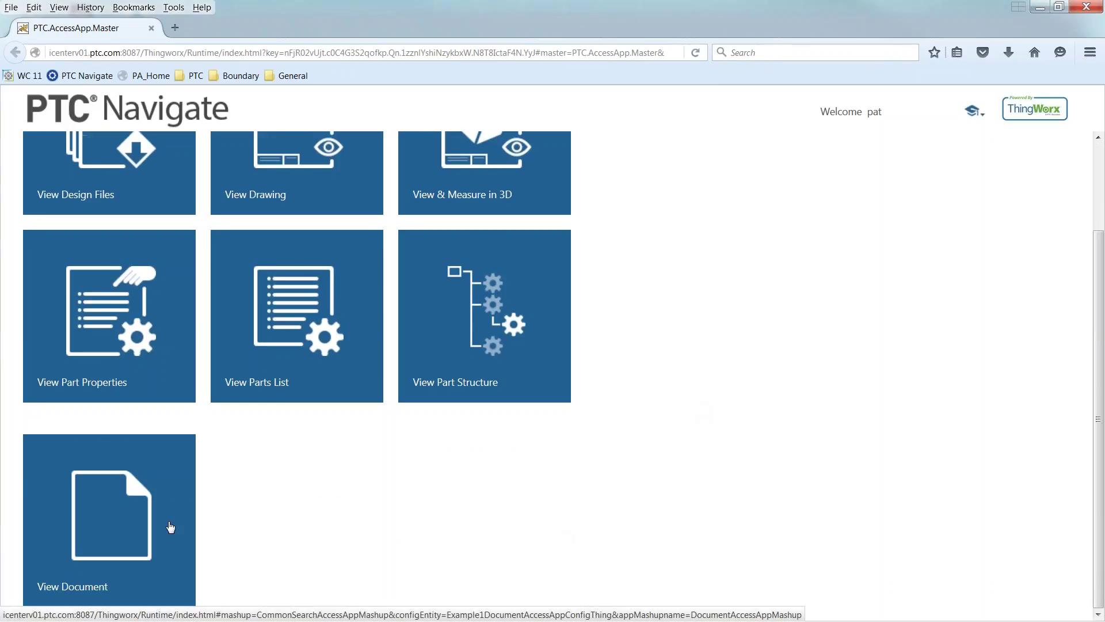
click(130, 511)
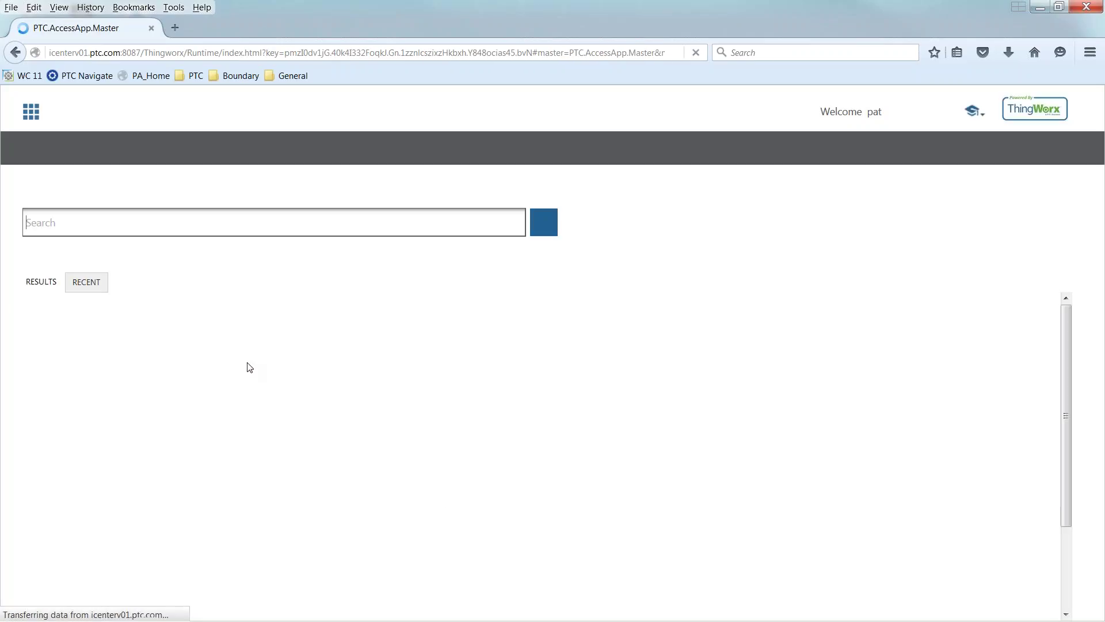
click(71, 223)
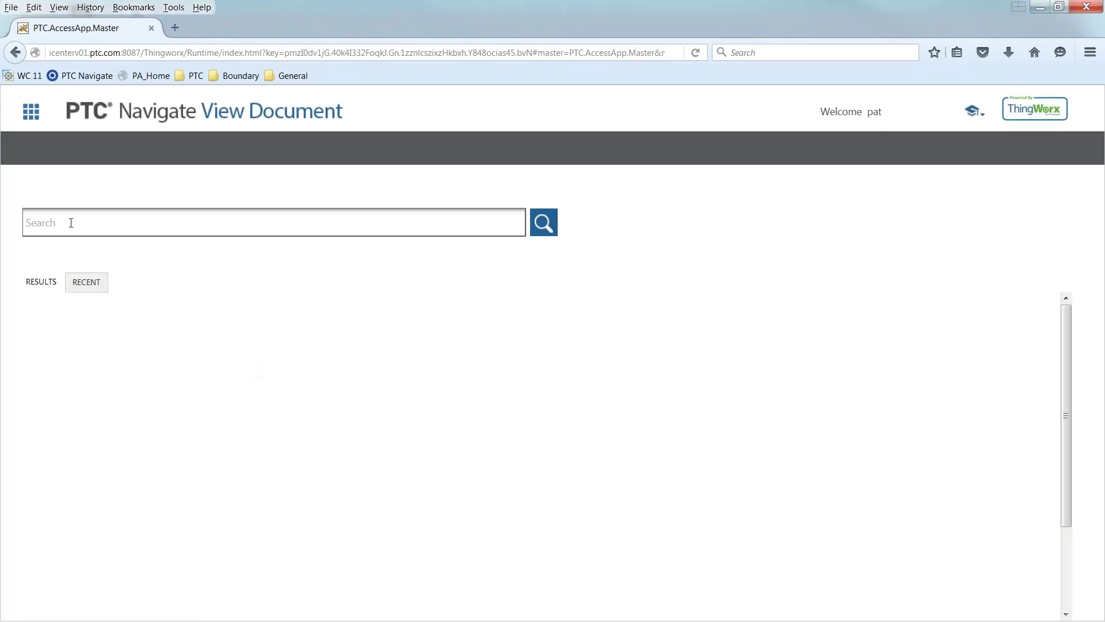
text(*00128)
key(Return)
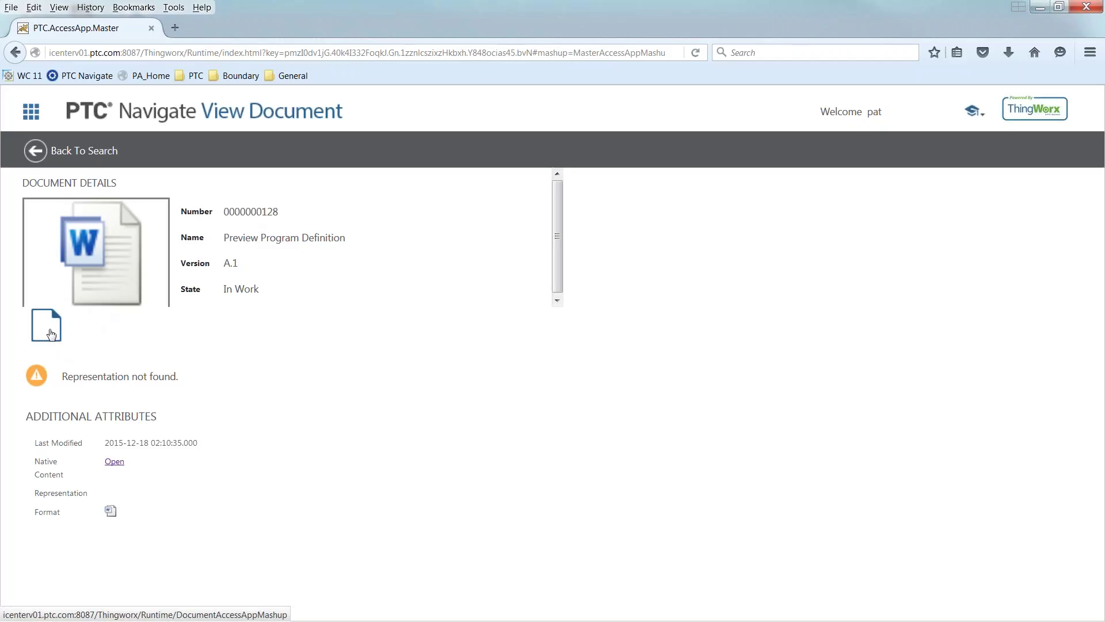
View the native content of the Preview Program Definition document in Microsoft Word, then close it.
click(114, 463)
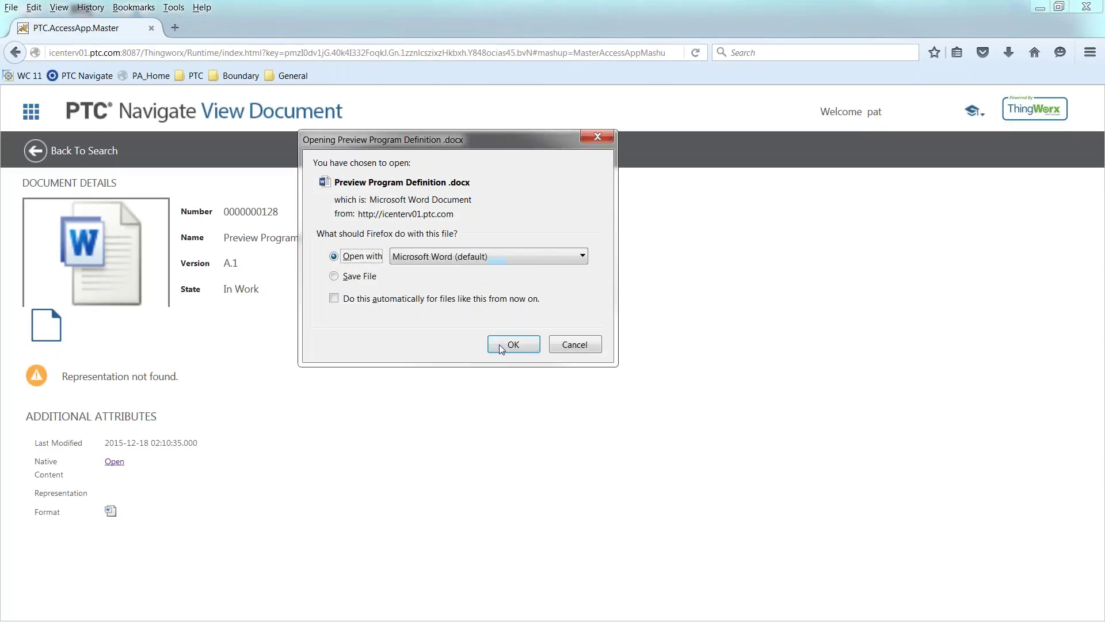
click(511, 344)
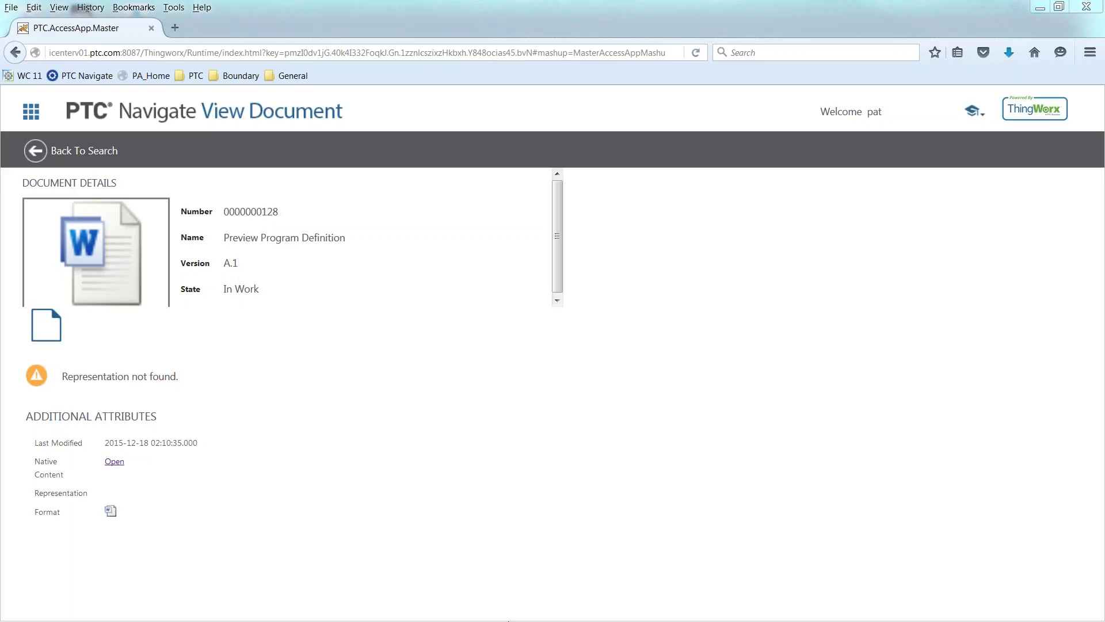
click(1040, 8)
drag(481, 86, 567, 57)
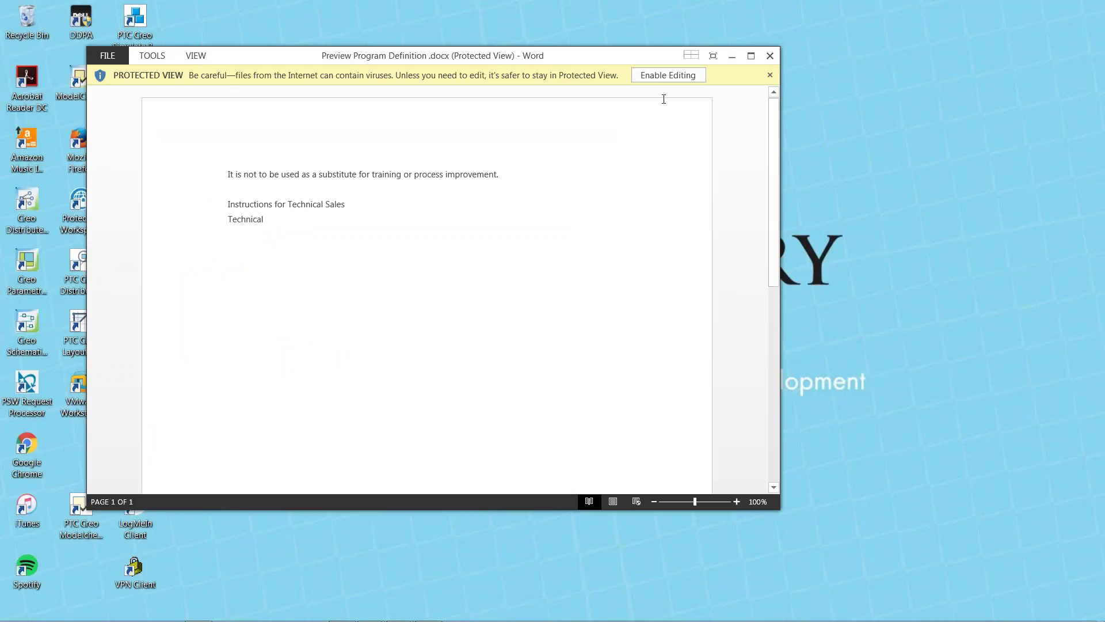
click(771, 55)
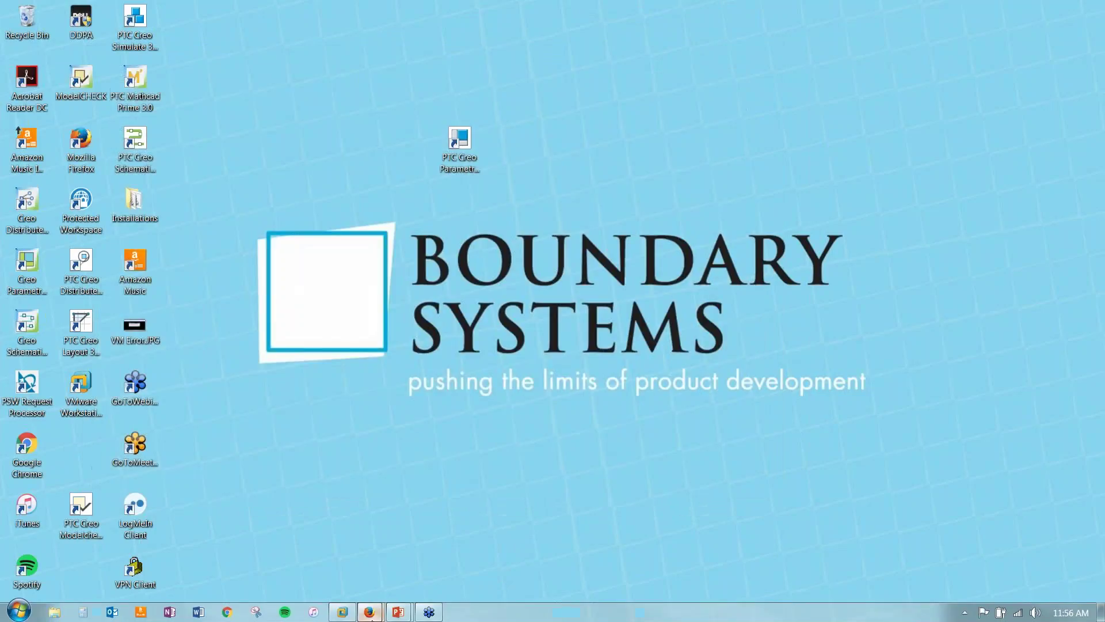
Return to the document search in the Firefox window and search for *heat*.
mouse_move(370, 613)
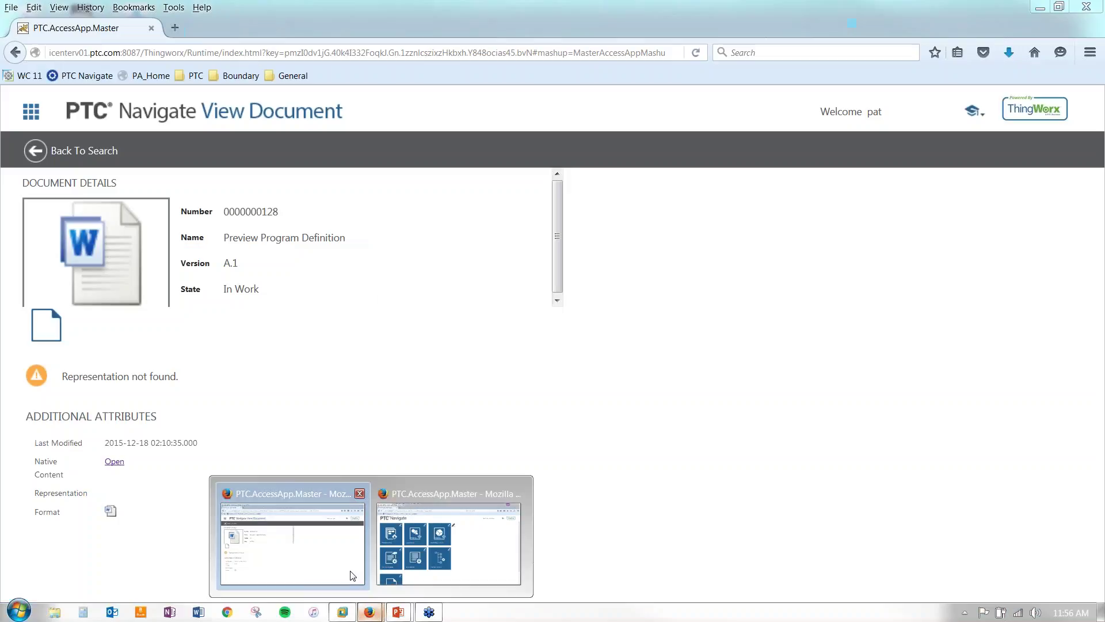
click(353, 575)
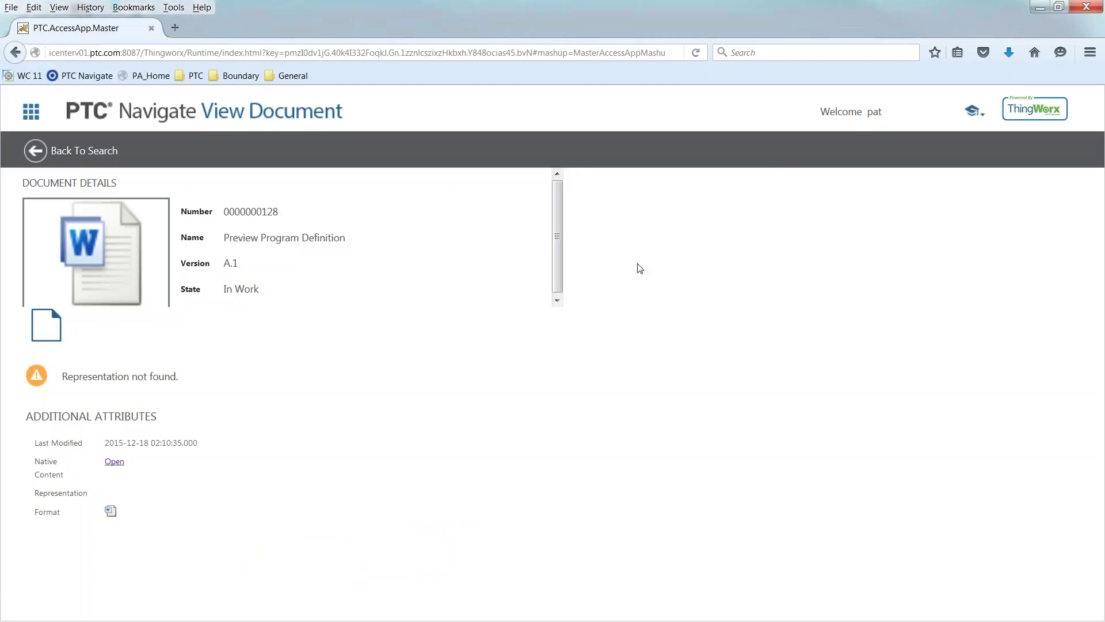
click(58, 151)
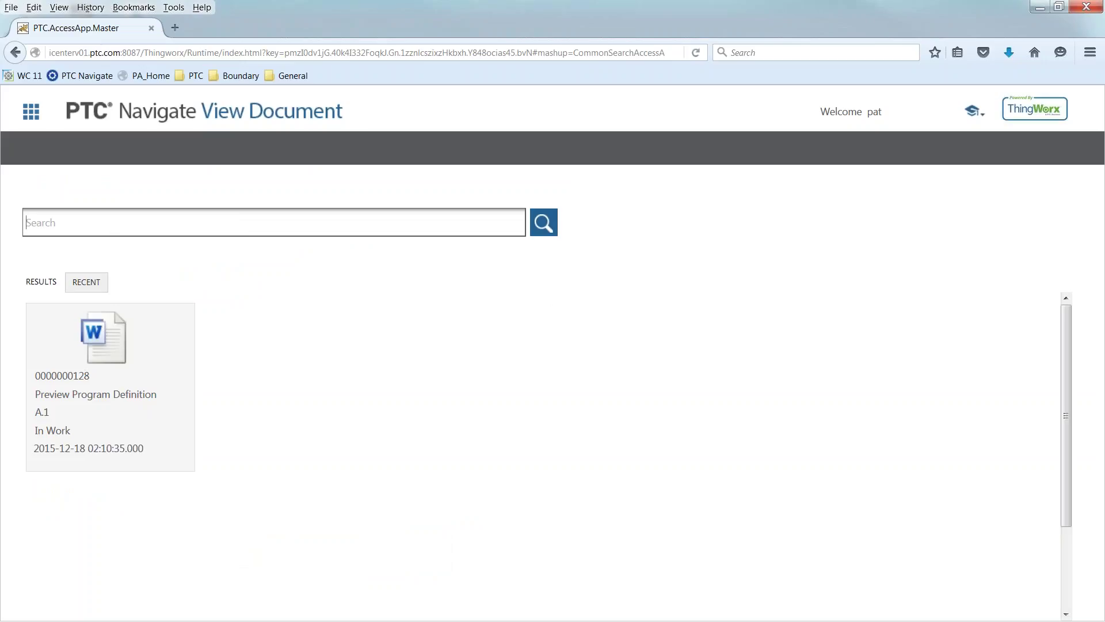
text(*heat*)
key(Return)
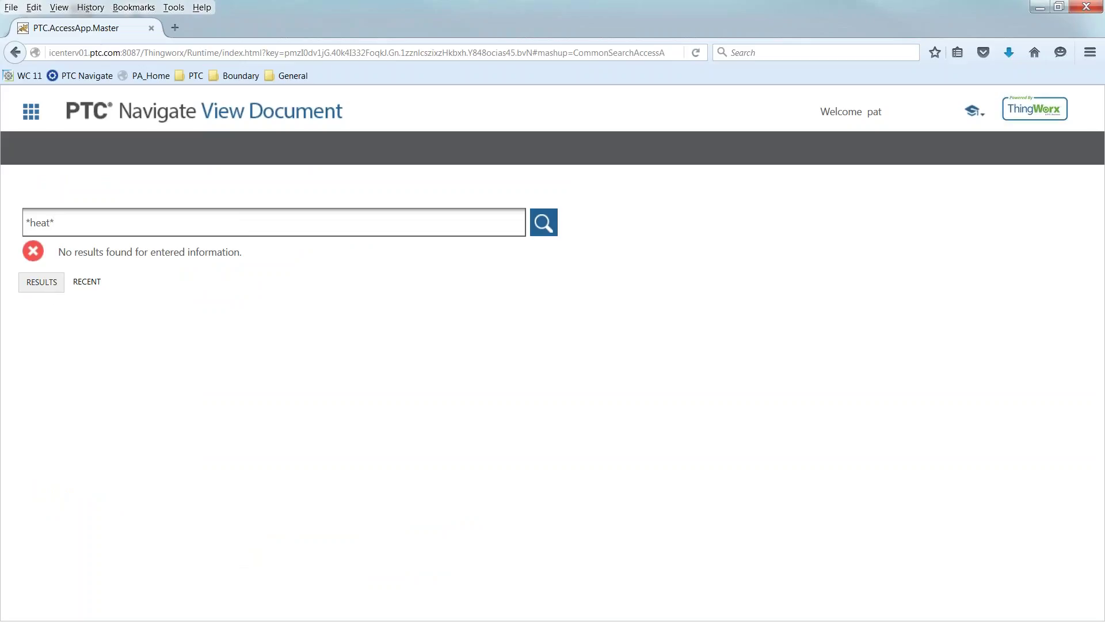
Search for document *0089 and request the native file of Instructions for Use, cancelling its download.
drag(83, 223, 6, 220)
text(00)
key(BackSpace)
key(BackSpace)
text(*0089)
key(Return)
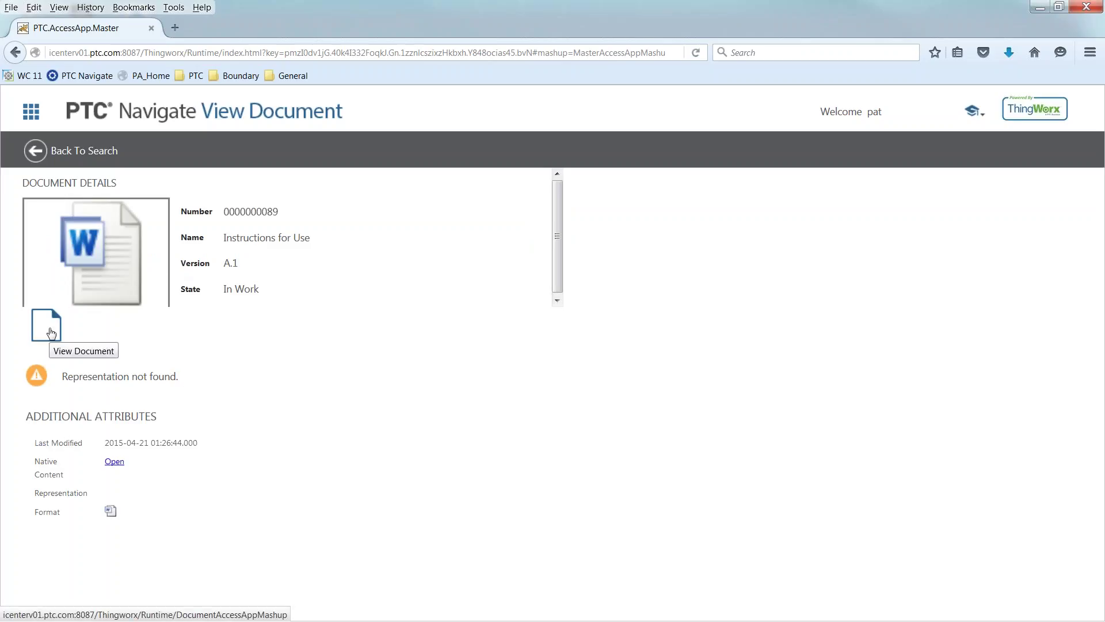
click(115, 461)
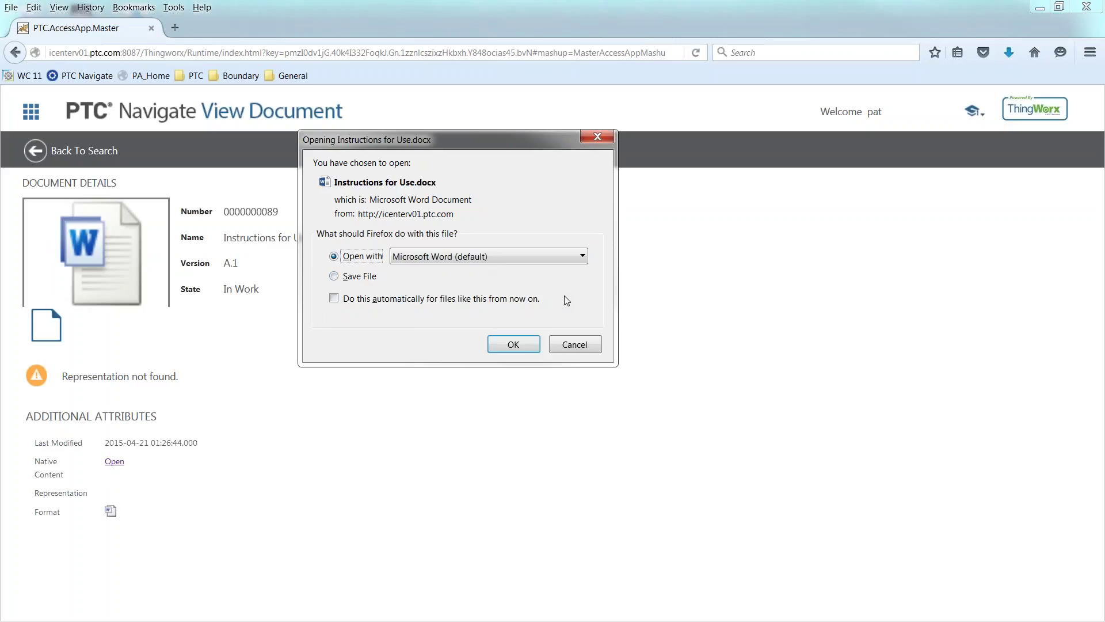
click(576, 344)
Go back to the home page, launch the View Design Files app, and search for *004161.
click(32, 113)
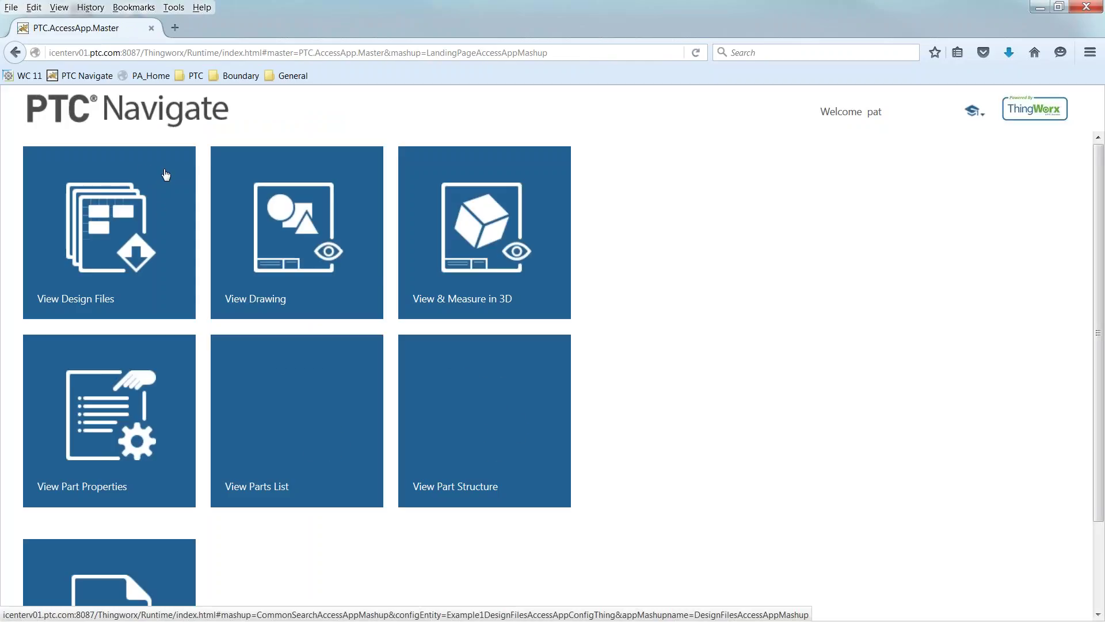
scroll(597, 242, down, 3)
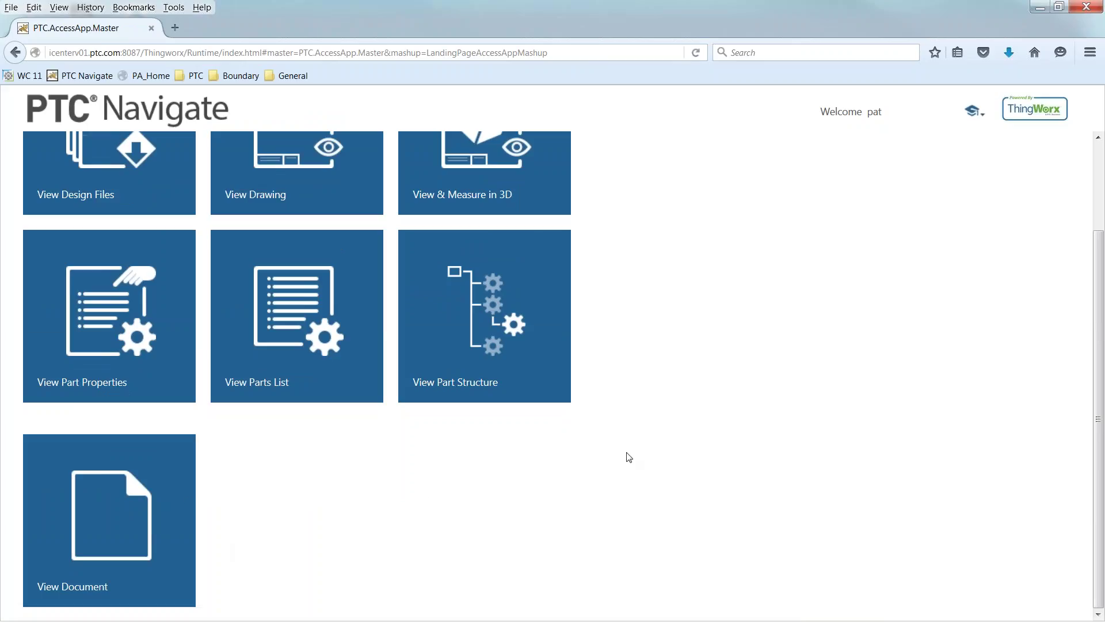
scroll(643, 459, up, 1)
scroll(643, 459, up, 2)
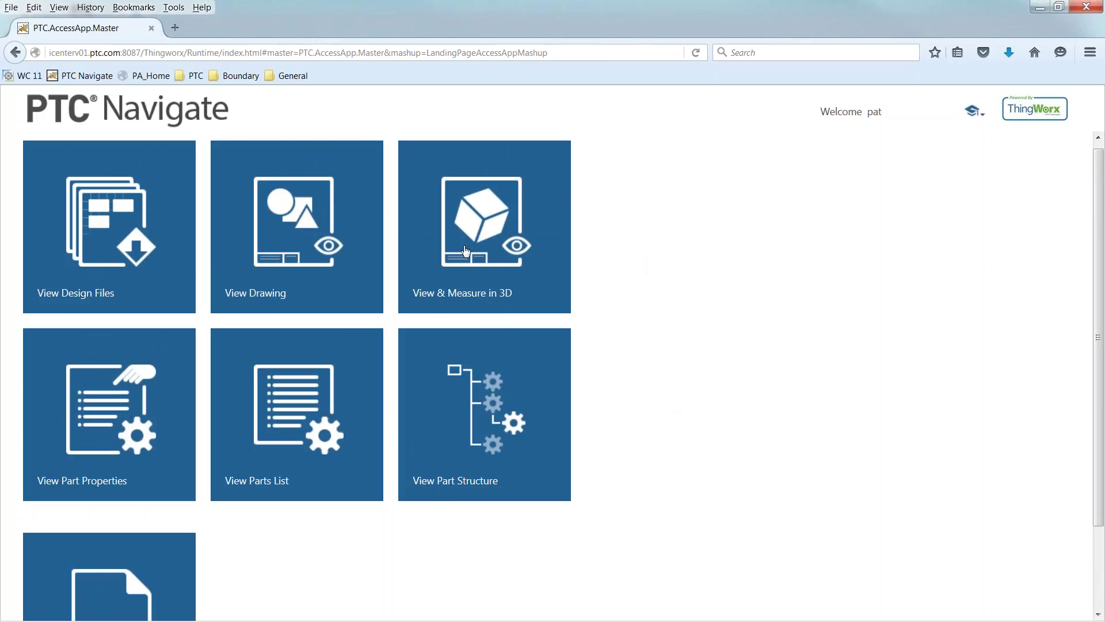
click(123, 240)
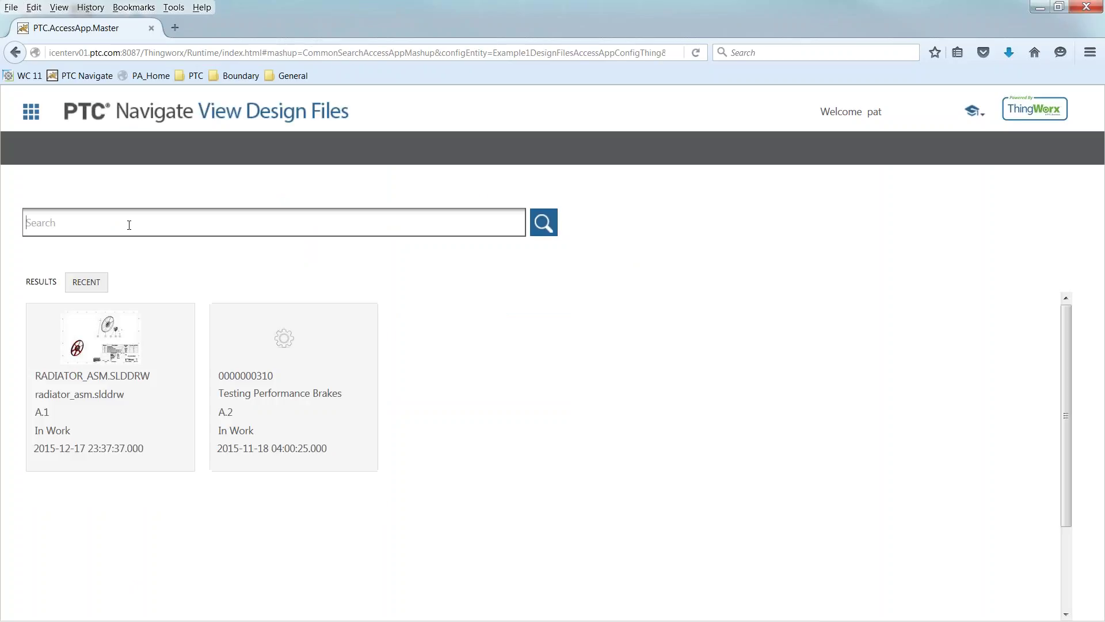
text(*004161)
key(Return)
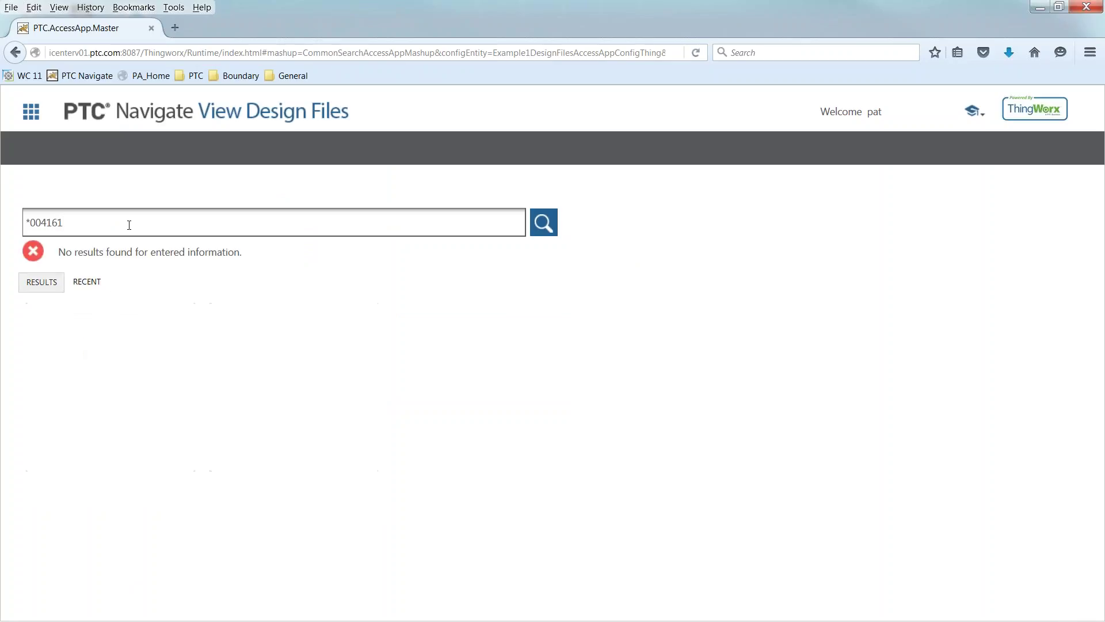
Widen the design file search term to *004161* and show the recent items.
double_click(129, 225)
triple_click(129, 224)
click(129, 224)
text(*)
click(93, 284)
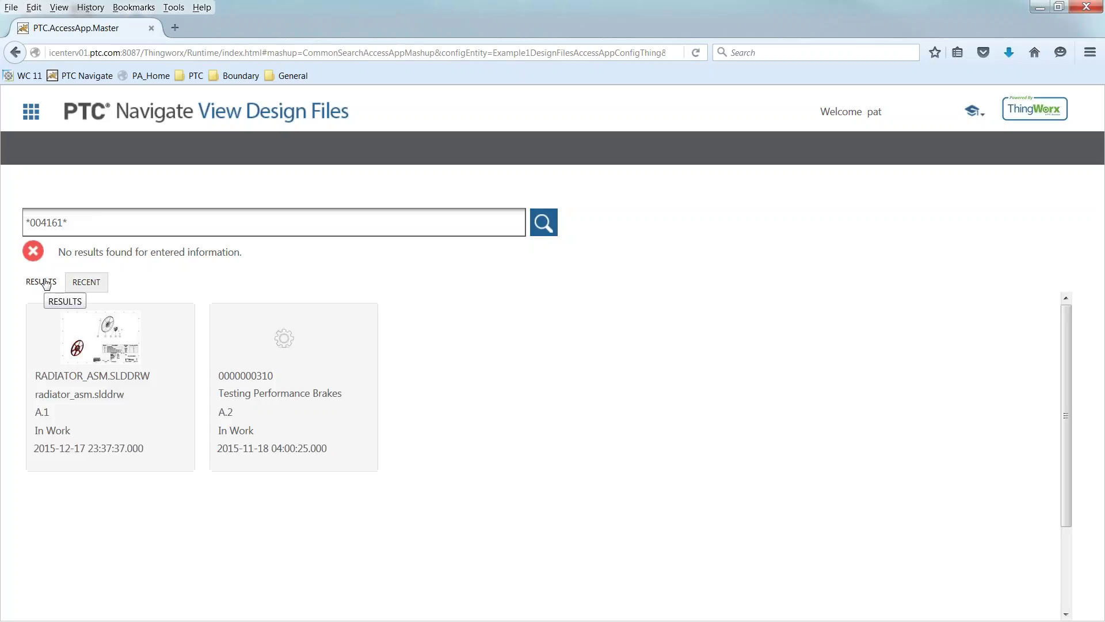
Search the design files for *4161*.
drag(68, 222, 8, 208)
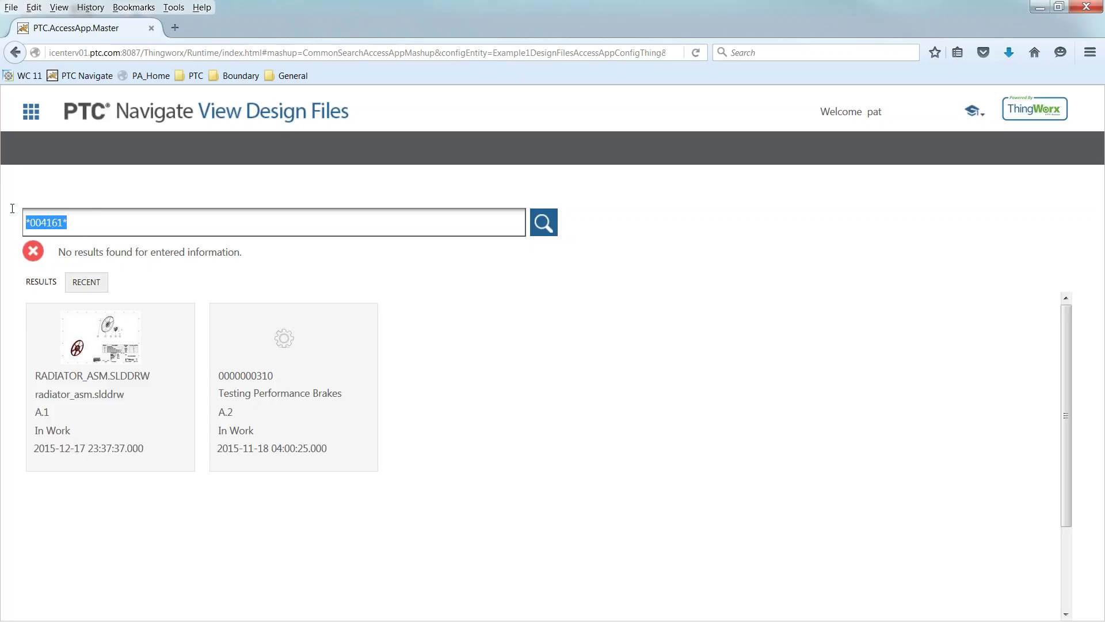
text(*4161*)
click(541, 225)
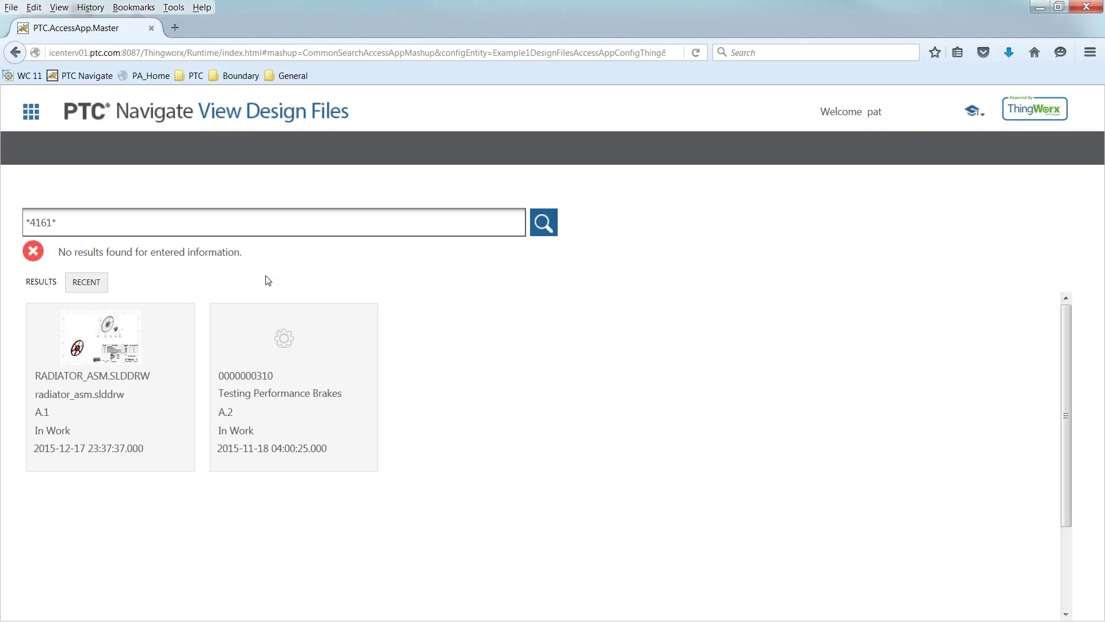
Relaunch the View Design Files app from the home page and search for *brake*.
click(139, 222)
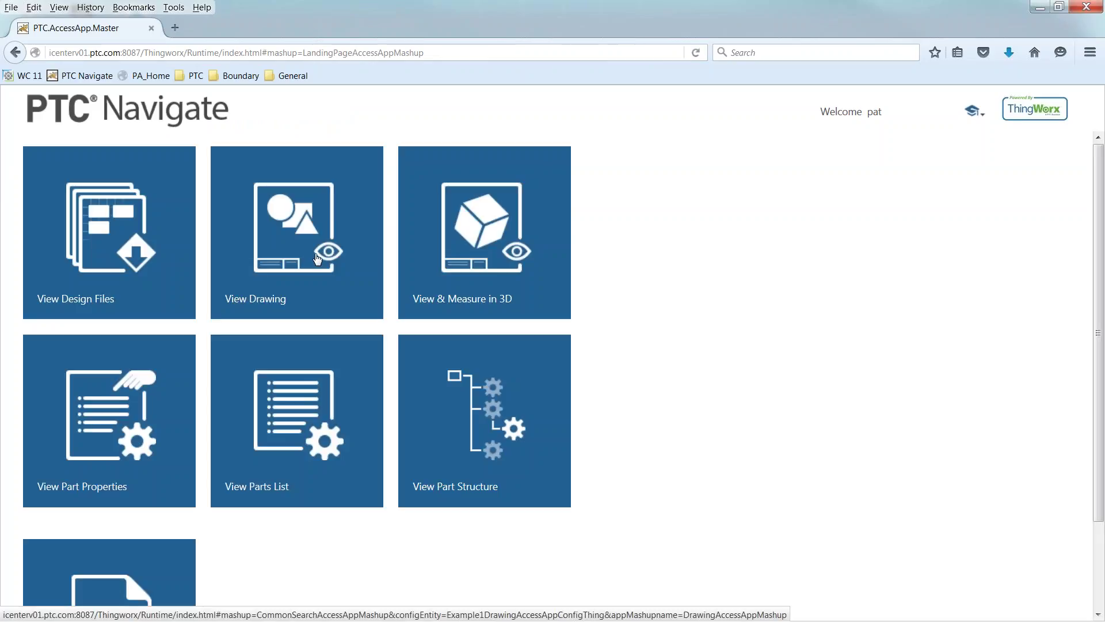
click(179, 201)
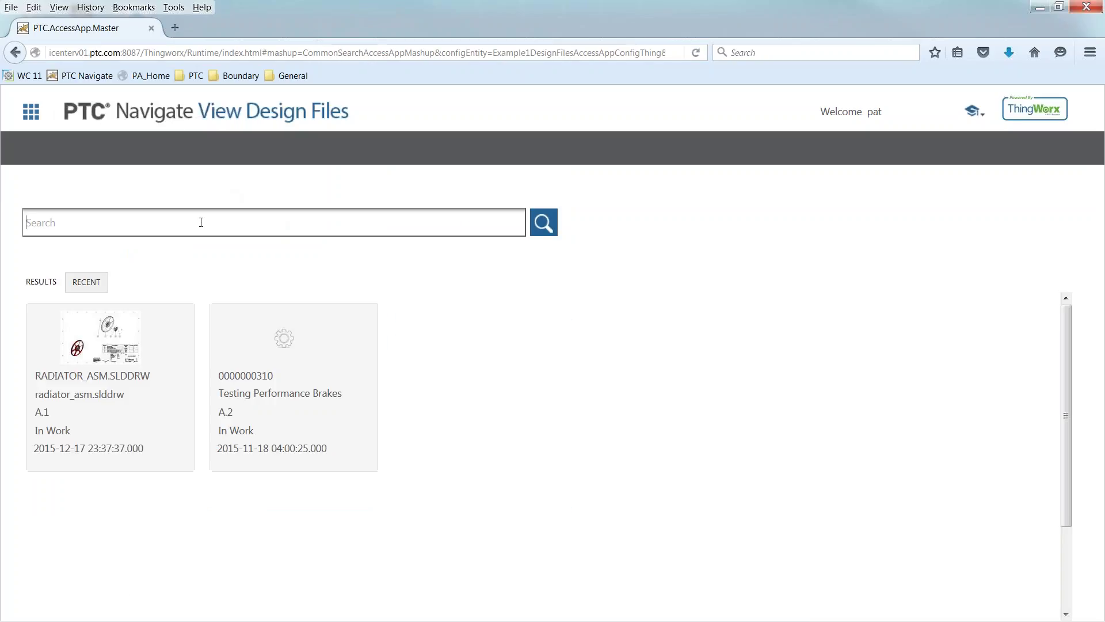
text(b)
key(BackSpace)
text(*brake*)
key(Return)
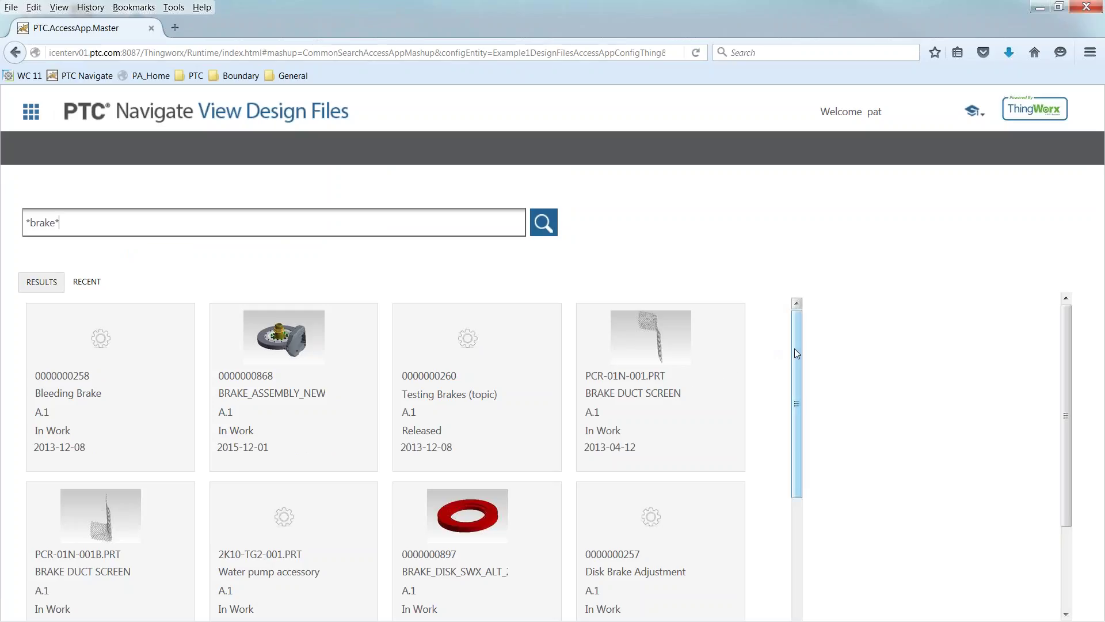
Look through the *brake* search results and open the part details of BRAKE_CALIPER_3R.PRT.
drag(794, 349, 806, 569)
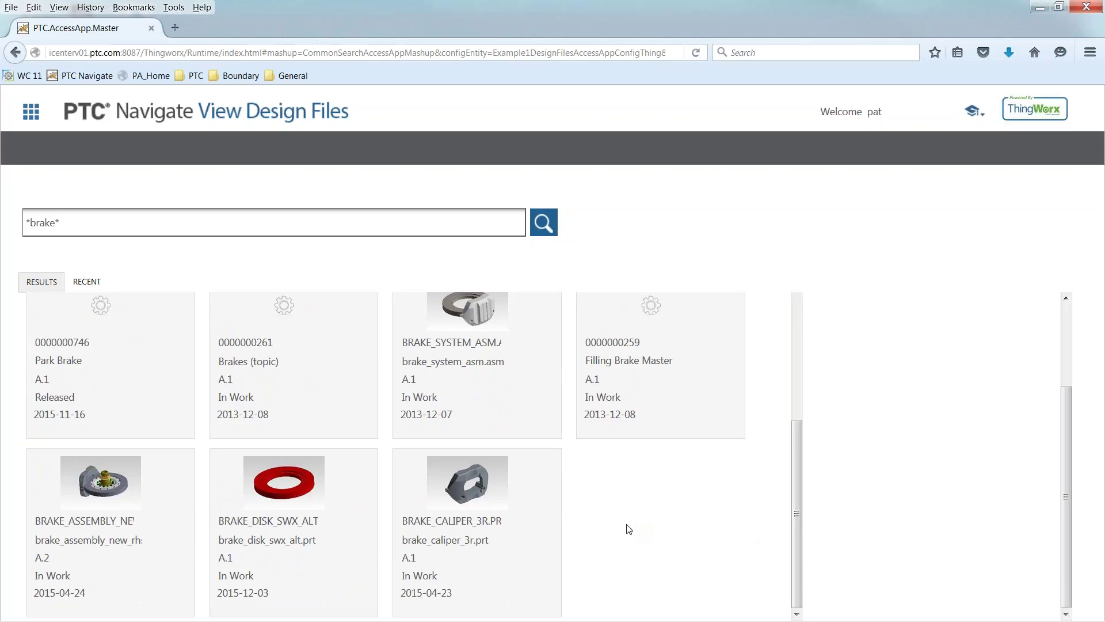
scroll(635, 530, up, 4)
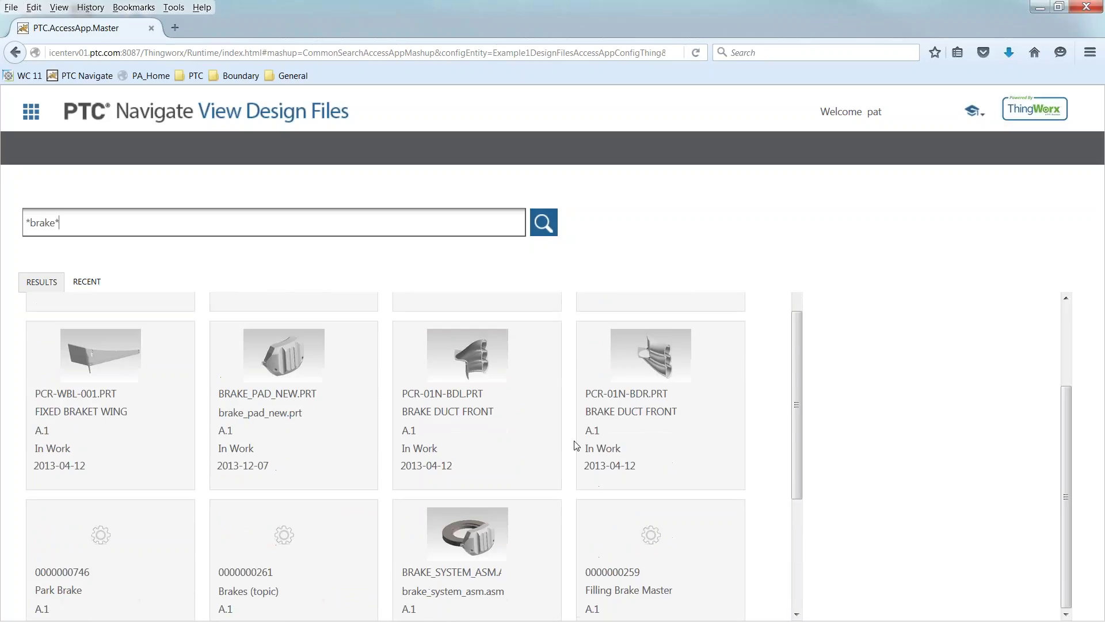
scroll(550, 448, up, 3)
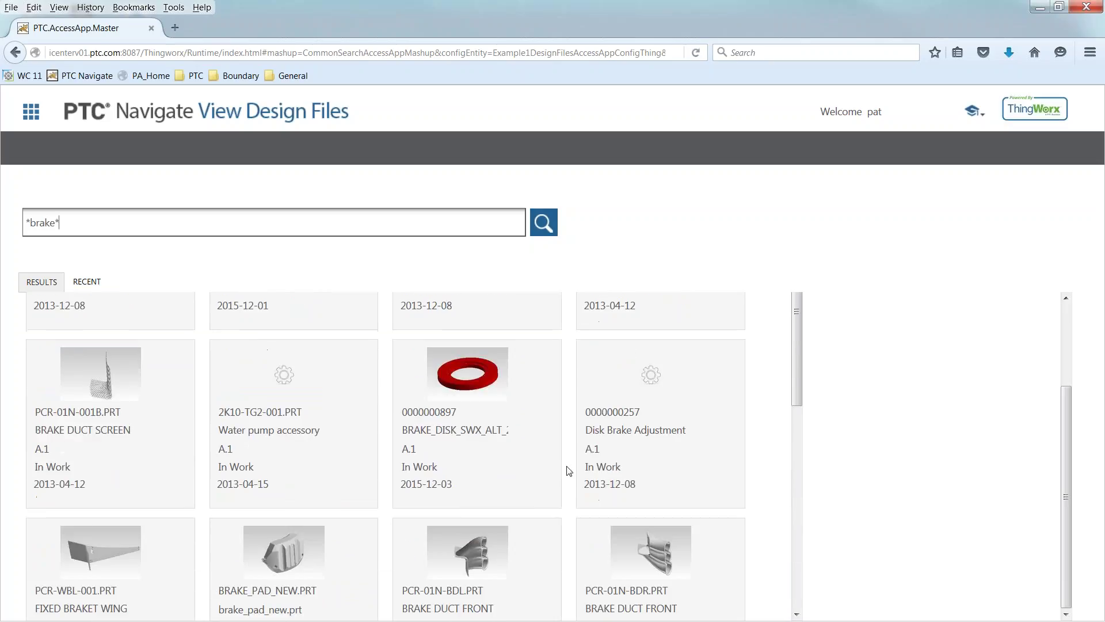
scroll(548, 466, up, 1)
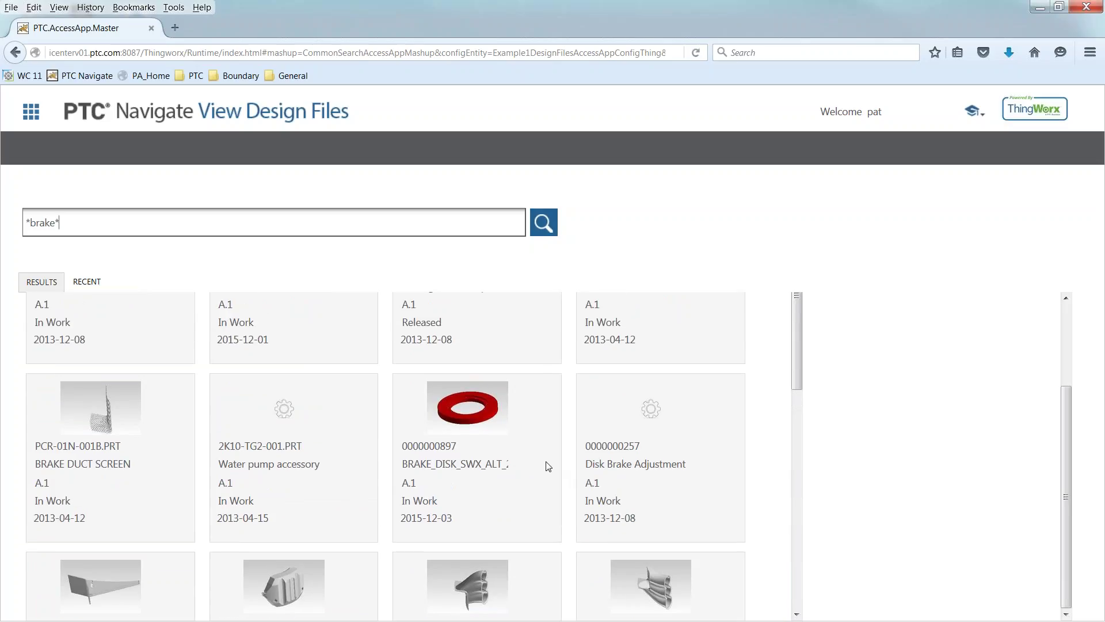
scroll(798, 388, up, 2)
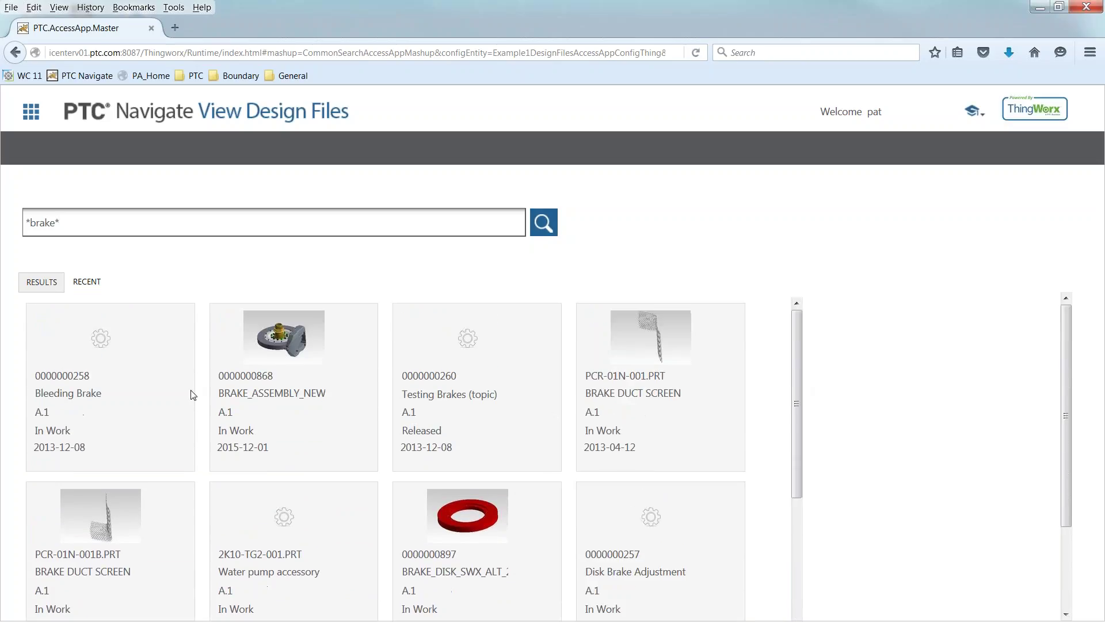
scroll(486, 439, down, 7)
scroll(518, 496, down, 2)
click(544, 474)
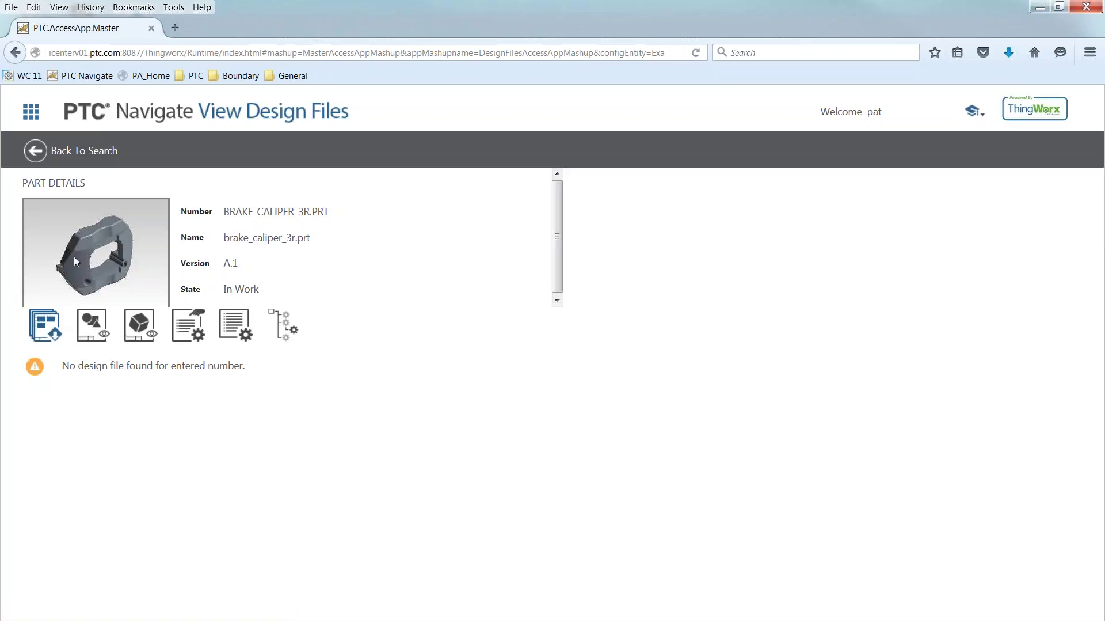
Leave the caliper details, launch the View Drawing app from the home page, and search for *hub*.
click(62, 151)
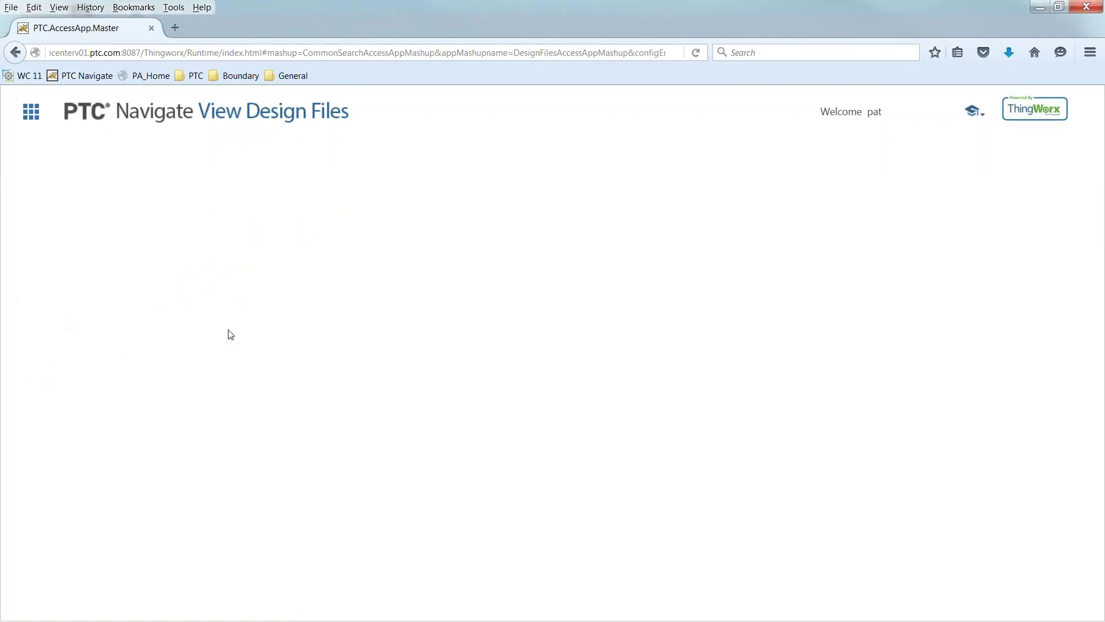
click(31, 111)
click(407, 276)
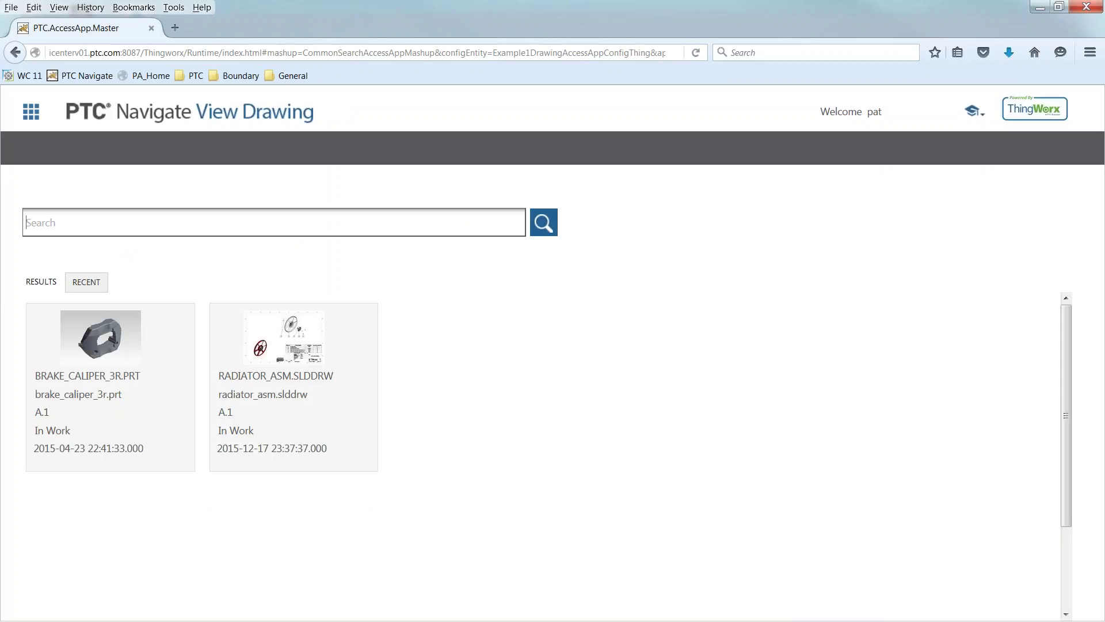
text(*hub*)
key(Return)
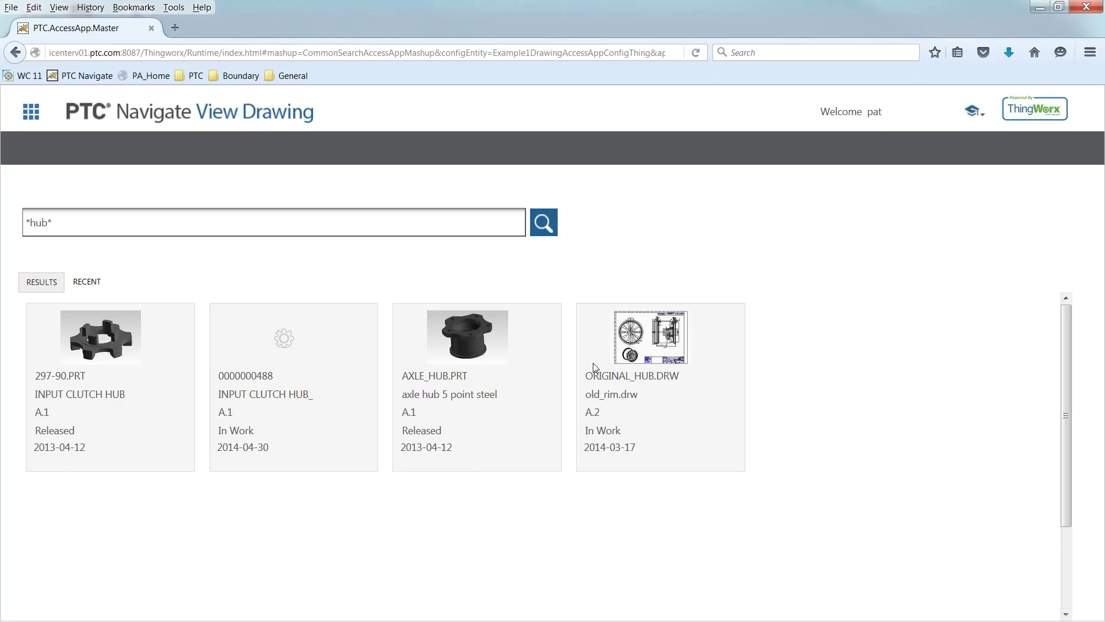
Open the ORIGINAL_HUB.DRW result, choose to open its plt file with an application, and look through the suggested helper applications.
click(659, 353)
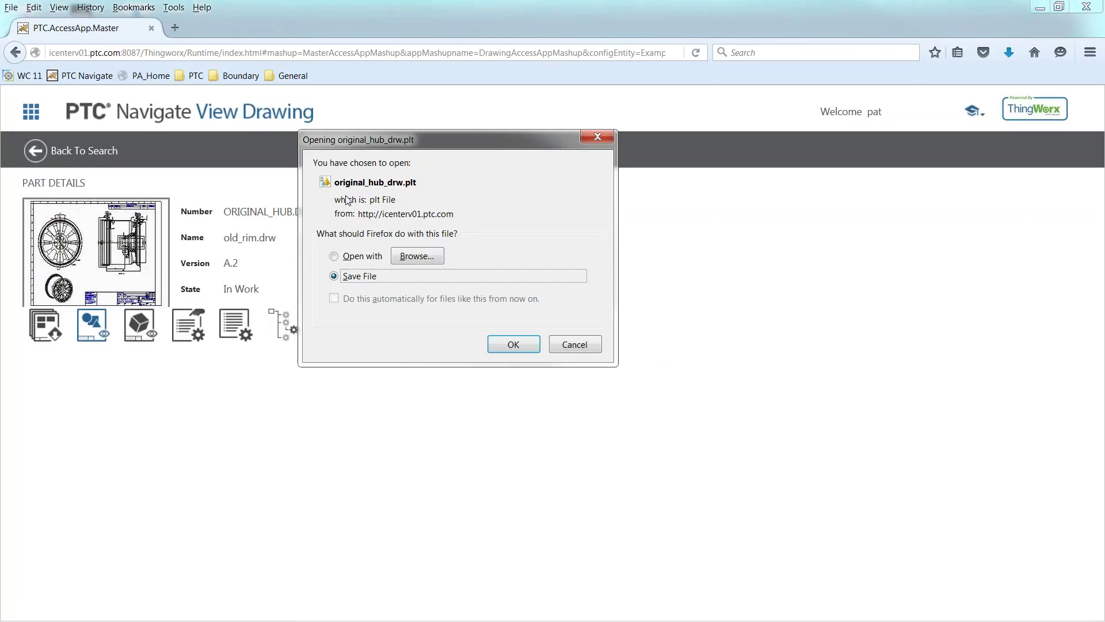
click(334, 257)
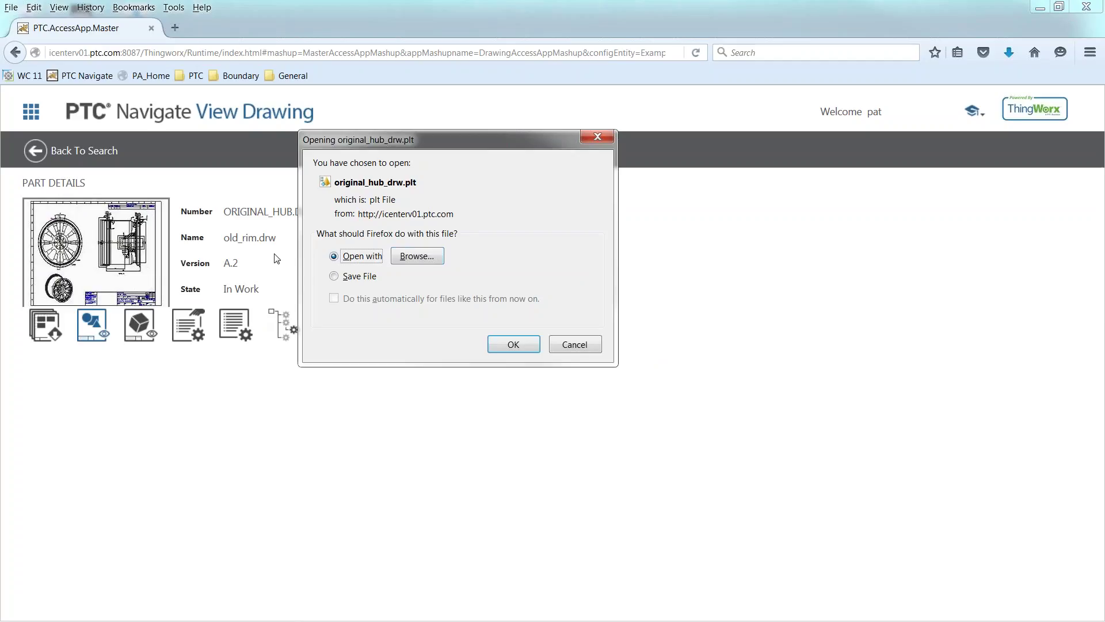
click(414, 259)
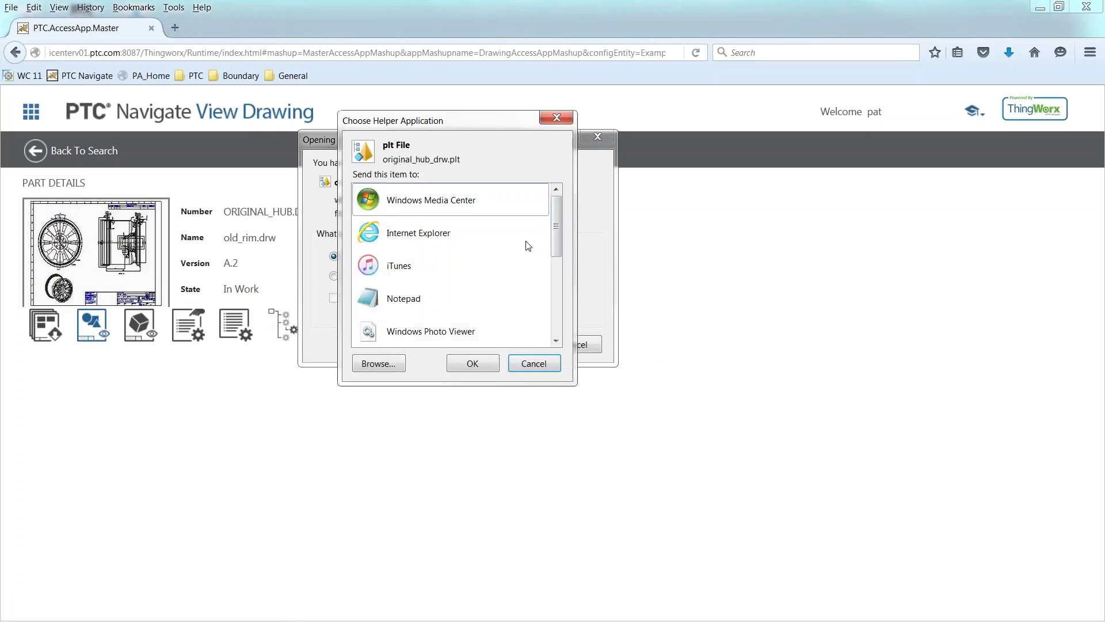
drag(558, 234, 557, 296)
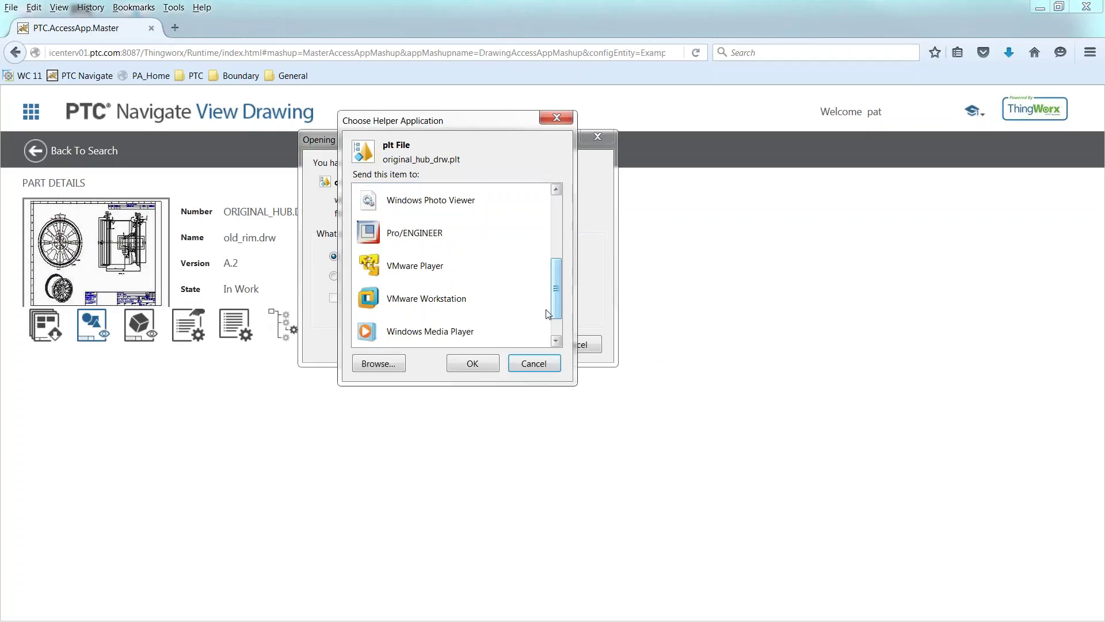
Browse for a helper application in the C: drive folder Program Files\PTC\Creo 3.0\View\bin.
click(378, 363)
scroll(403, 288, up, 1)
mouse_move(455, 328)
mouse_down()
mouse_move(462, 299)
mouse_move(462, 328)
mouse_up()
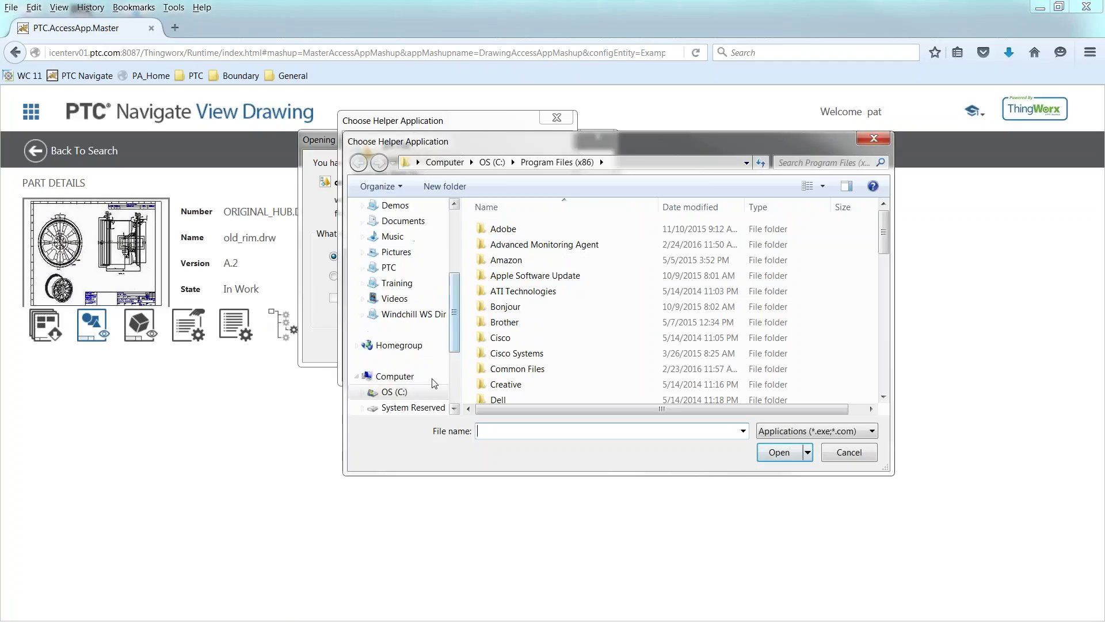
click(395, 387)
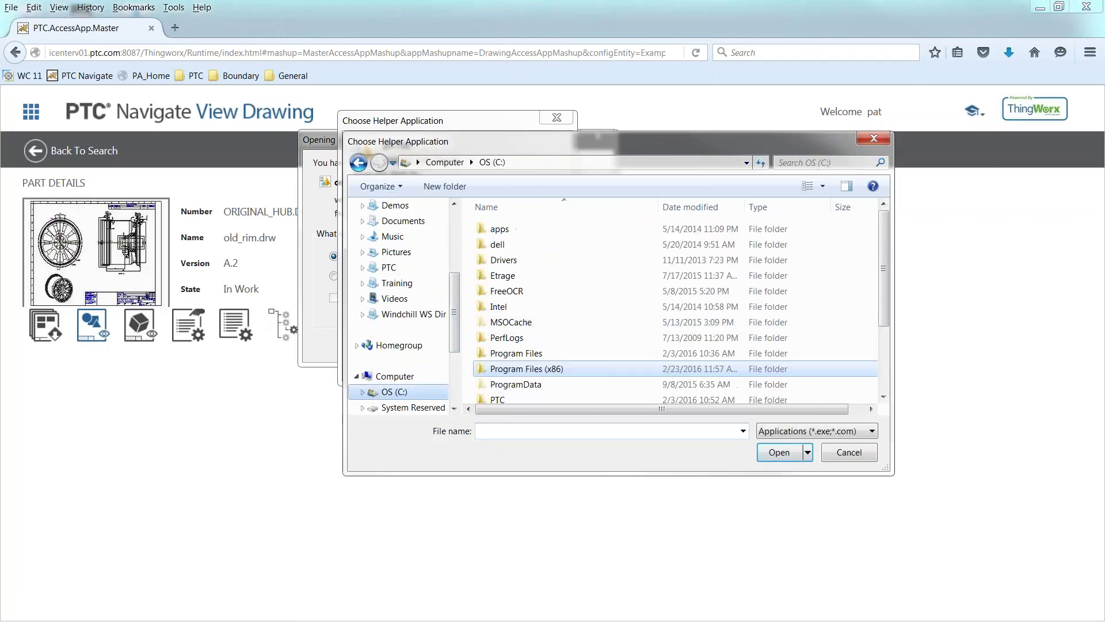
double_click(518, 353)
scroll(531, 332, down, 6)
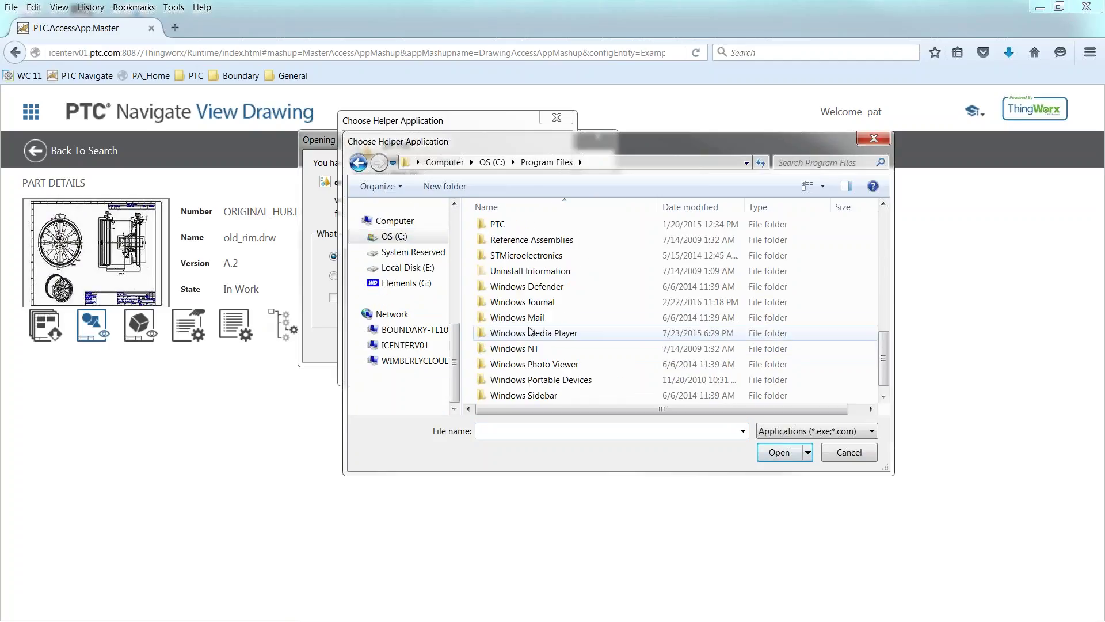
double_click(498, 224)
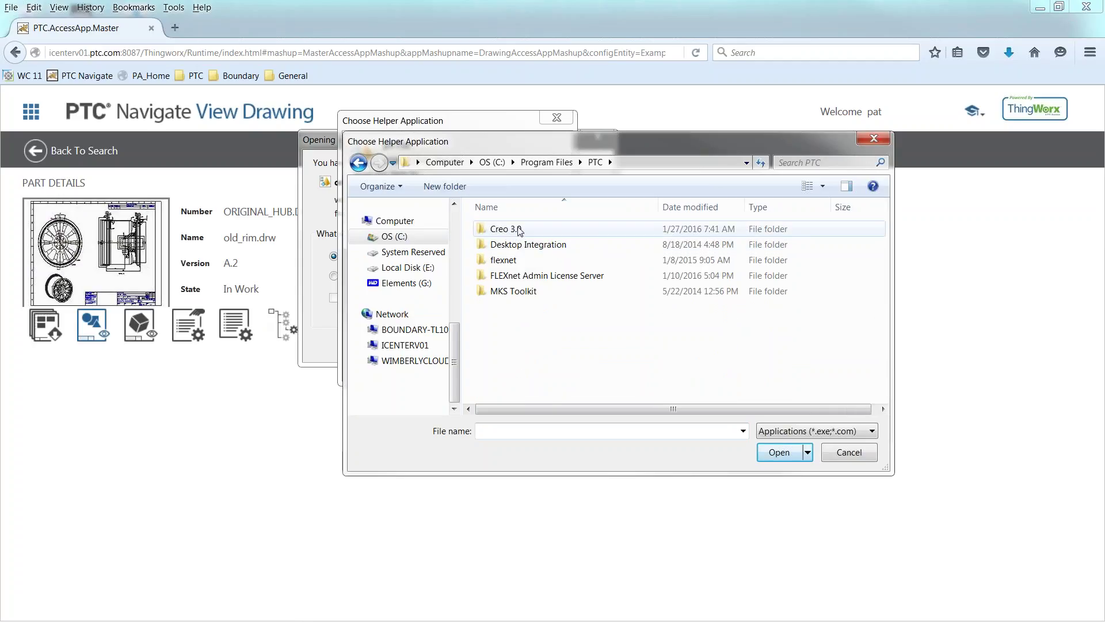
double_click(517, 229)
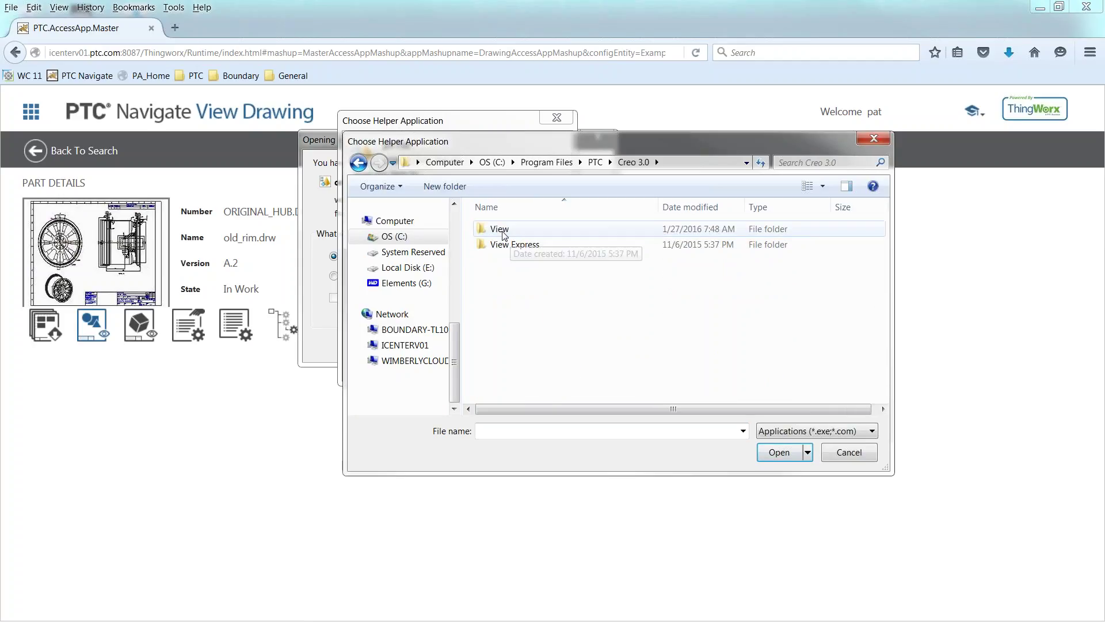
double_click(504, 230)
double_click(498, 245)
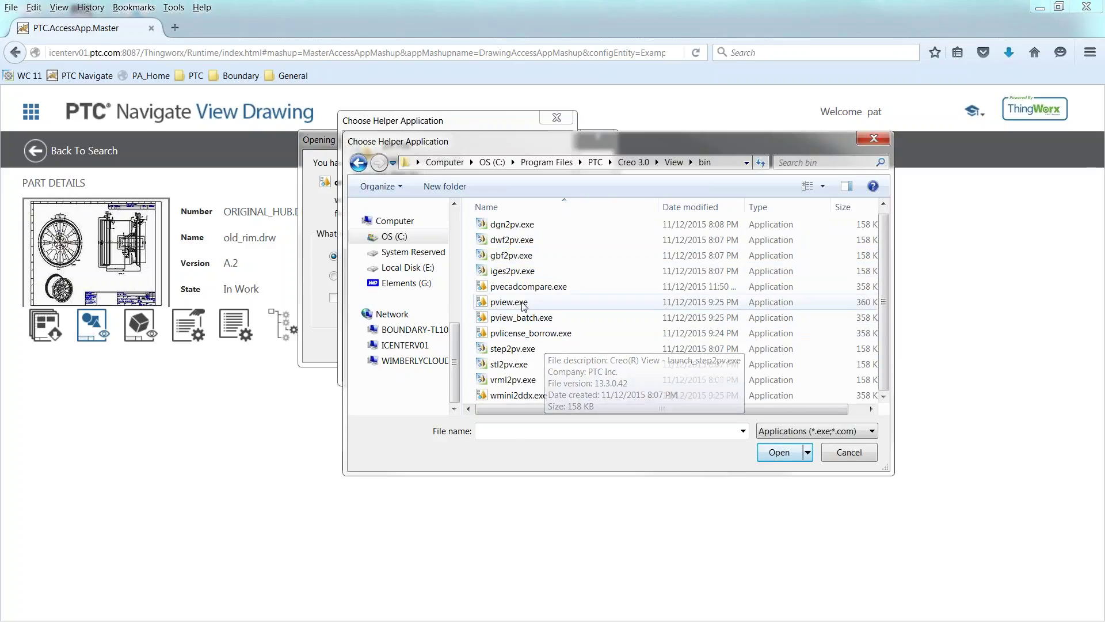
Select pview.exe as the helper application and open original_hub_drw.plt with it.
click(610, 303)
click(778, 452)
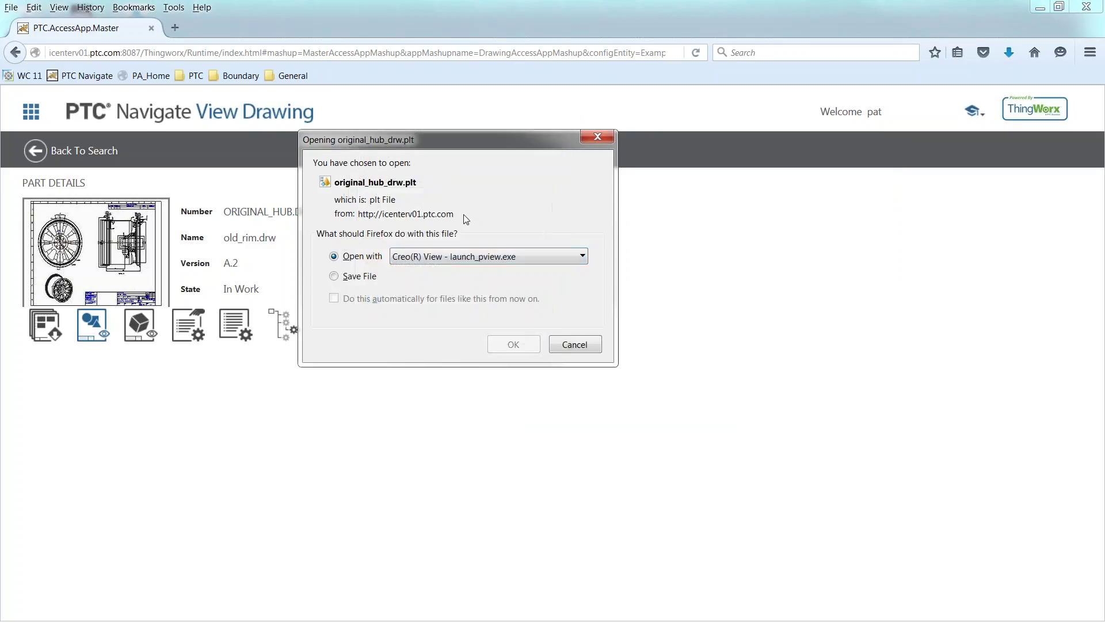
click(512, 344)
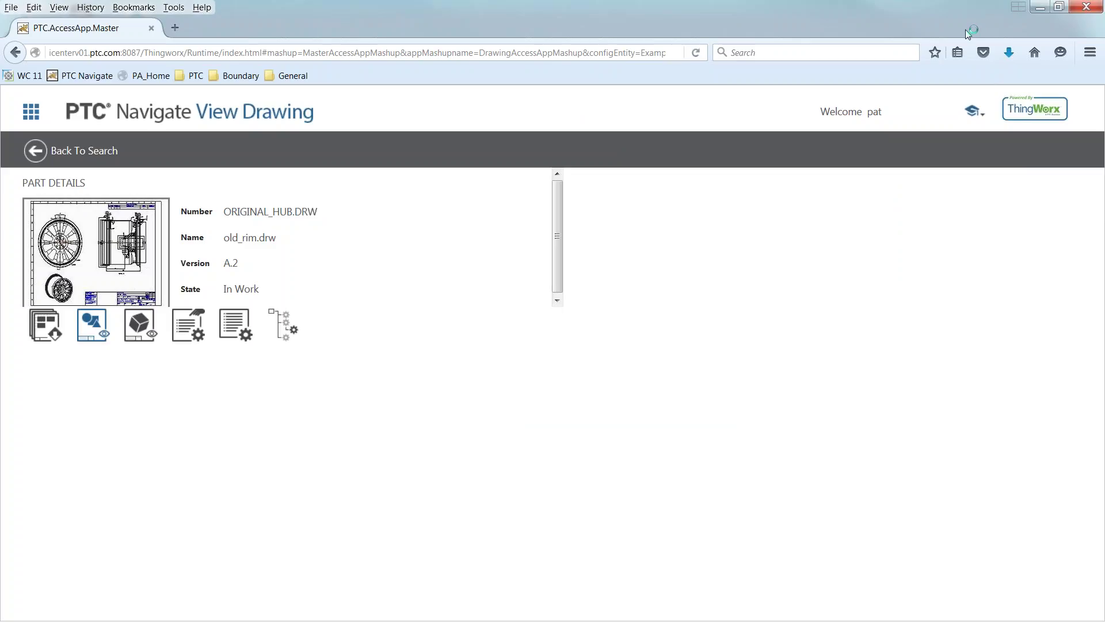
Minimize the browser, move the PTC Creo View Lite window to the upper part of the desktop, and make it taller.
click(1044, 8)
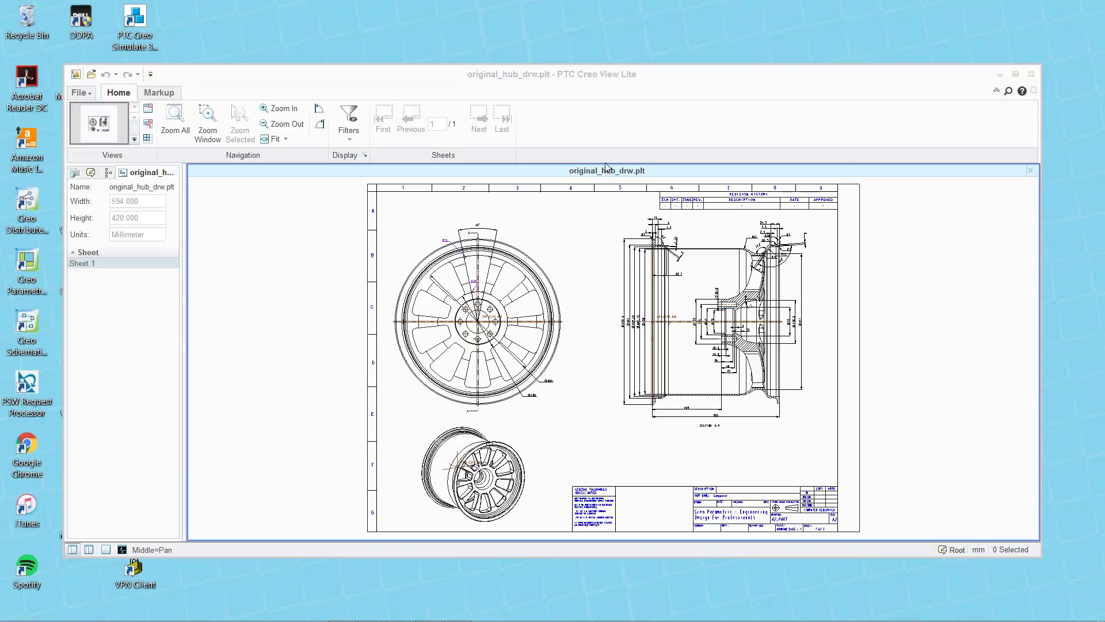
drag(661, 75, 609, 18)
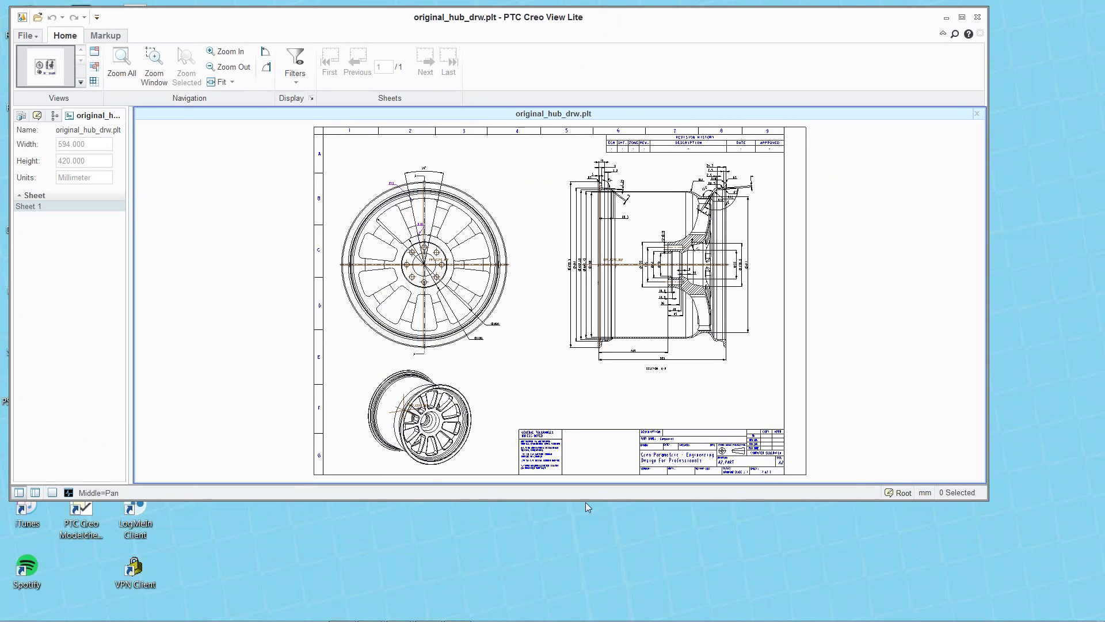
drag(586, 509, 586, 574)
Examine the dimensions of section A-A, the rim profile, and the wheel's front view in the hub drawing.
scroll(682, 443, up, 8)
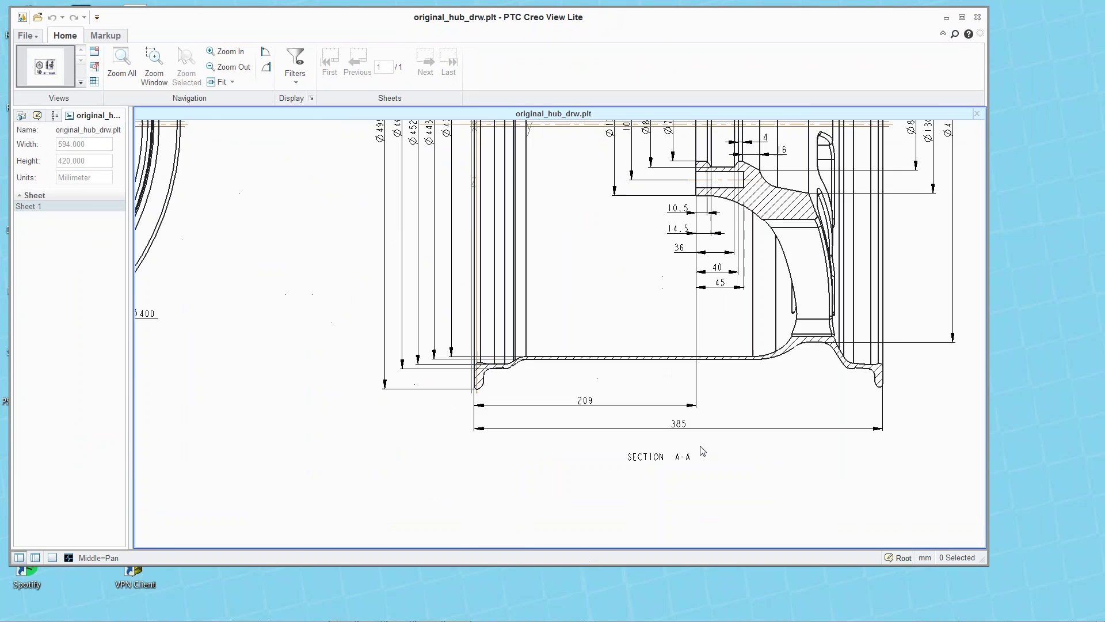
scroll(737, 415, down, 5)
scroll(644, 468, up, 4)
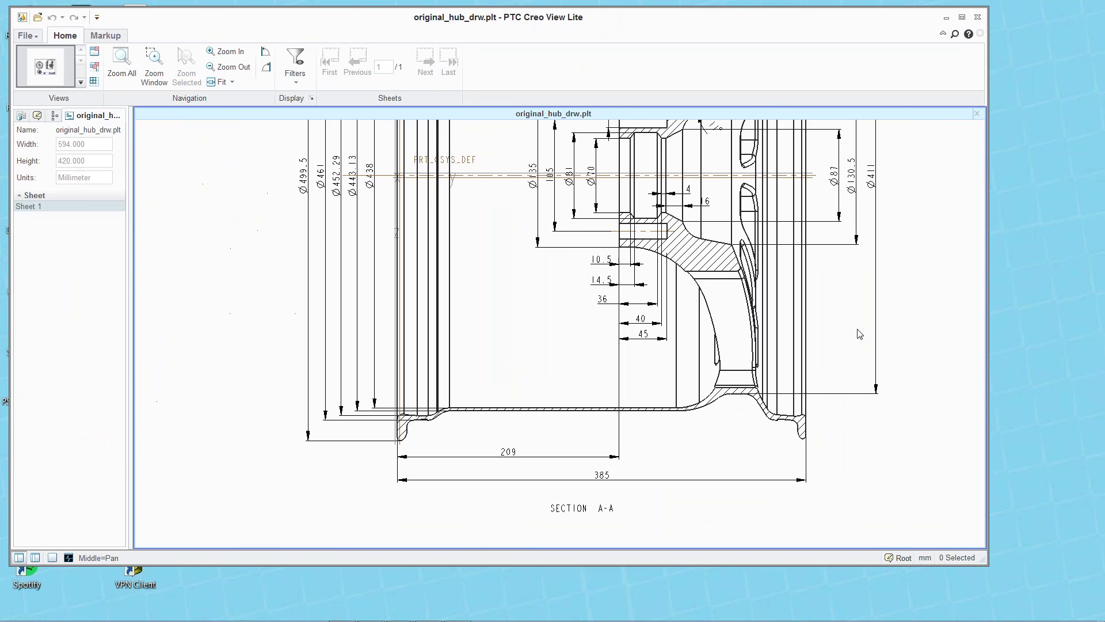
scroll(553, 451, down, 5)
scroll(564, 259, up, 5)
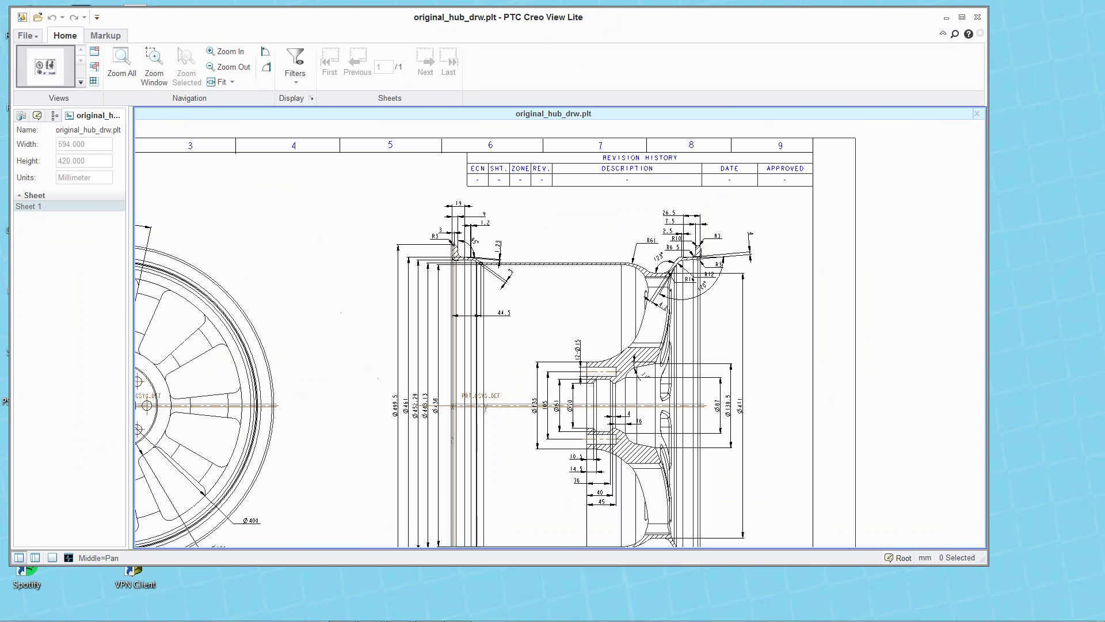
scroll(712, 223, up, 3)
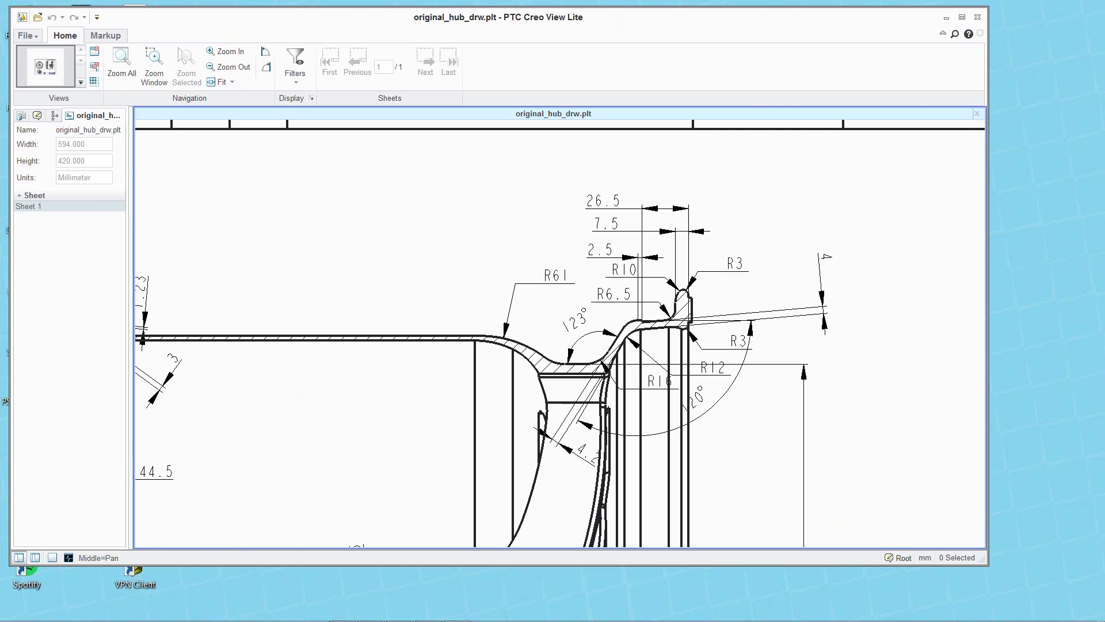
scroll(737, 315, down, 5)
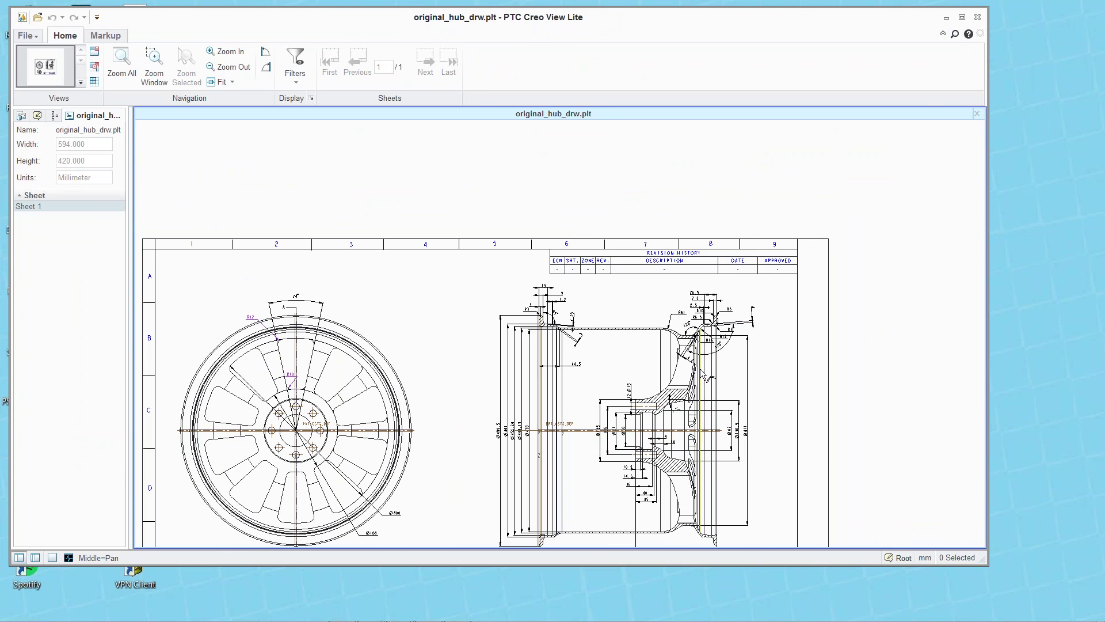
scroll(298, 396, up, 2)
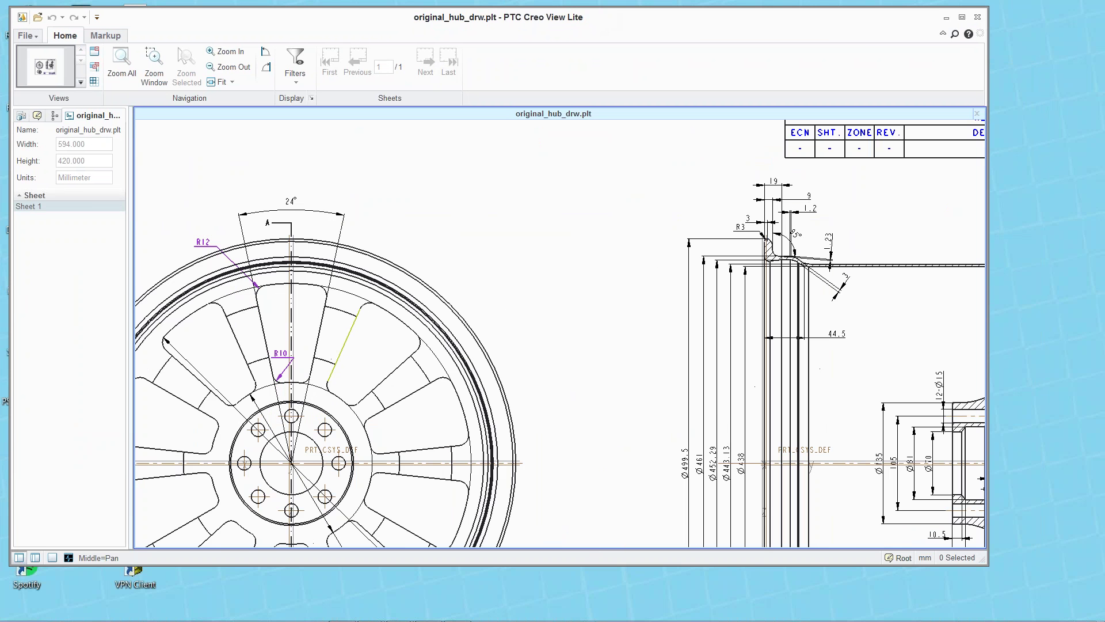
Close the original_hub_drw.plt drawing in PTC Creo View Lite and switch back to the PTC Navigate browser window.
drag(723, 26, 675, 26)
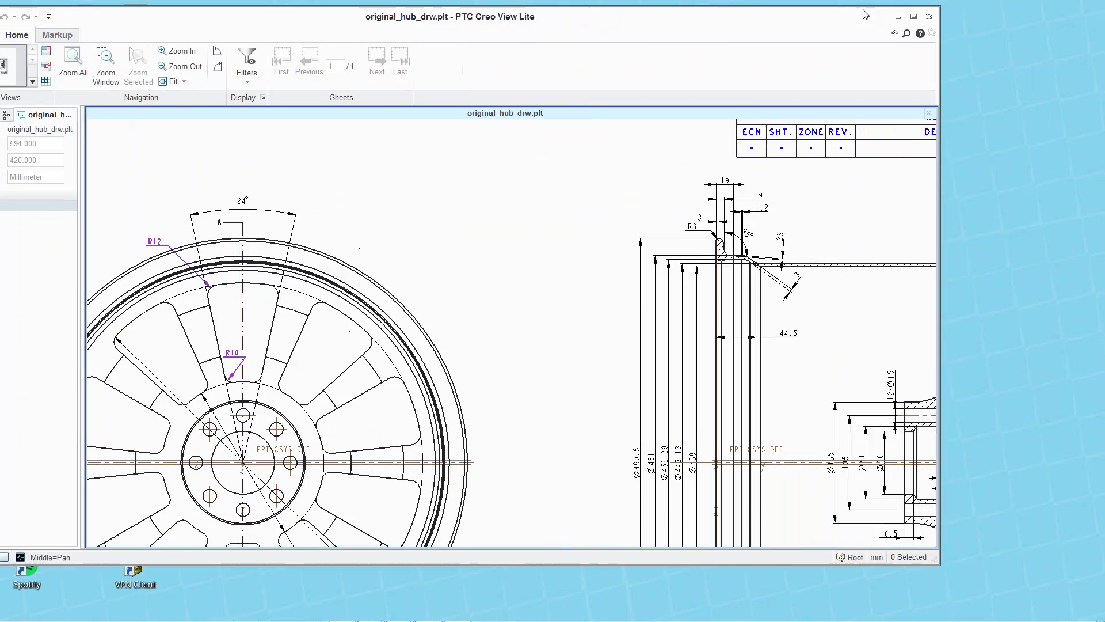
click(929, 16)
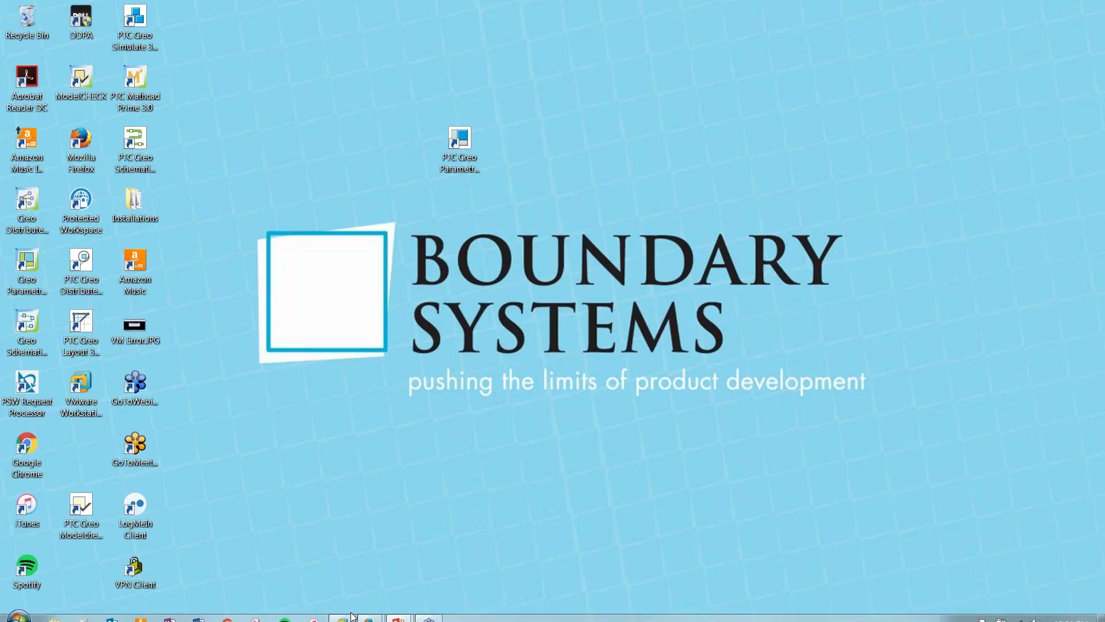
mouse_move(370, 611)
click(326, 561)
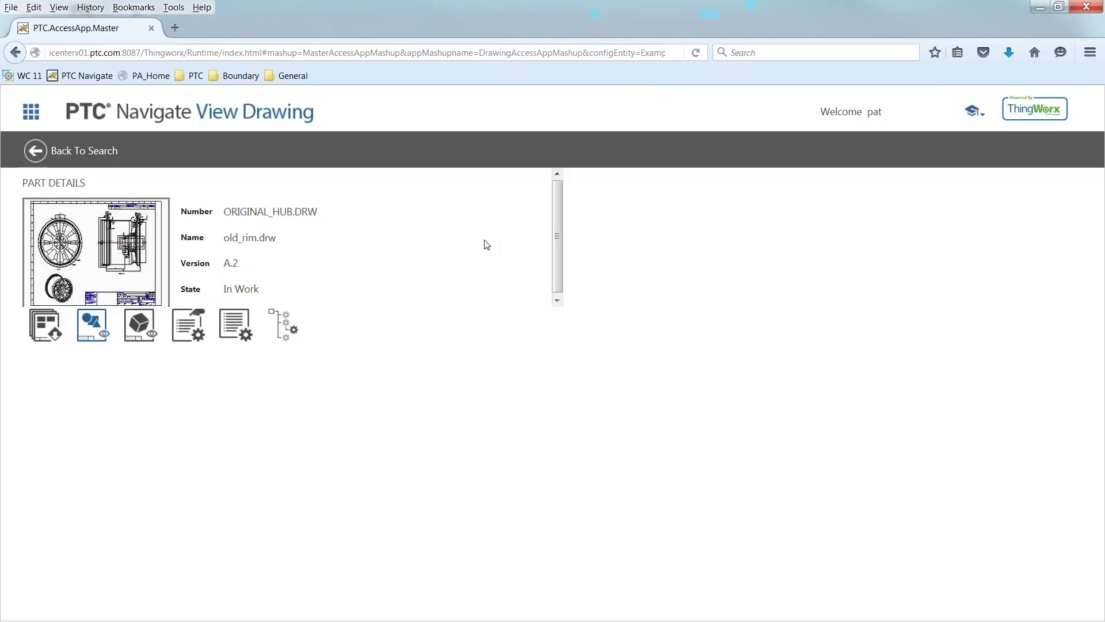
Return to the app overview, open View Parts List, and search for *001178*.
click(38, 151)
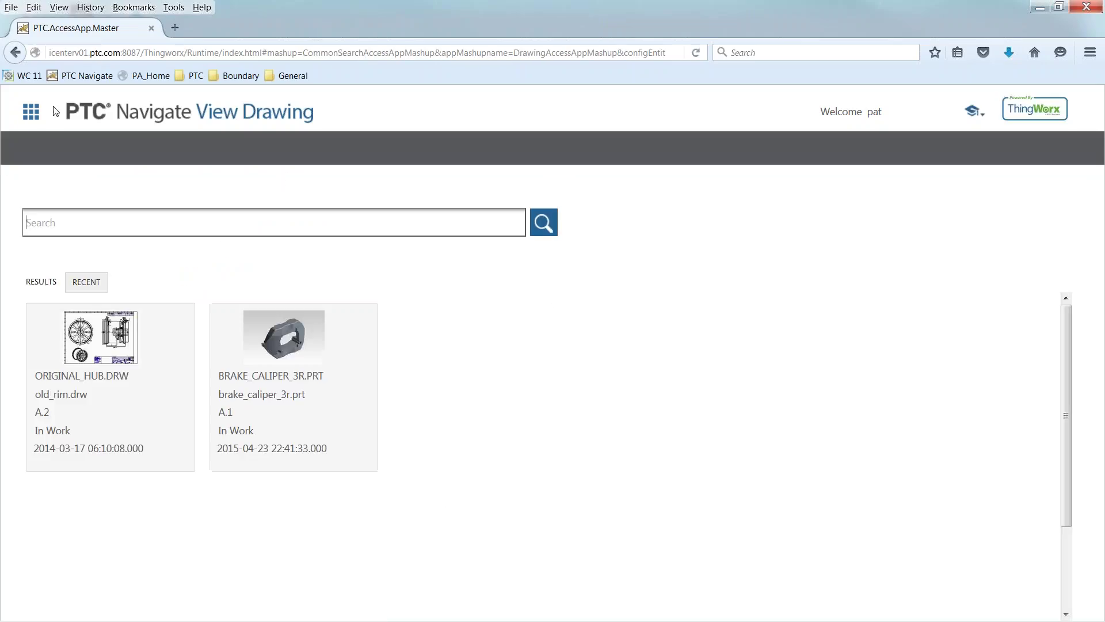
click(32, 109)
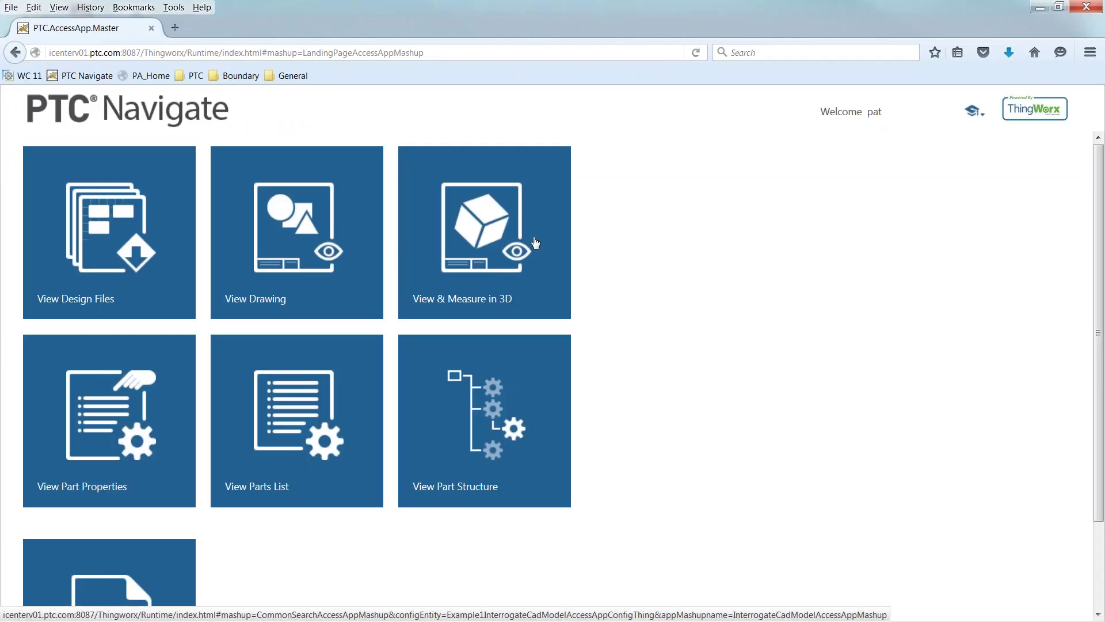
click(310, 401)
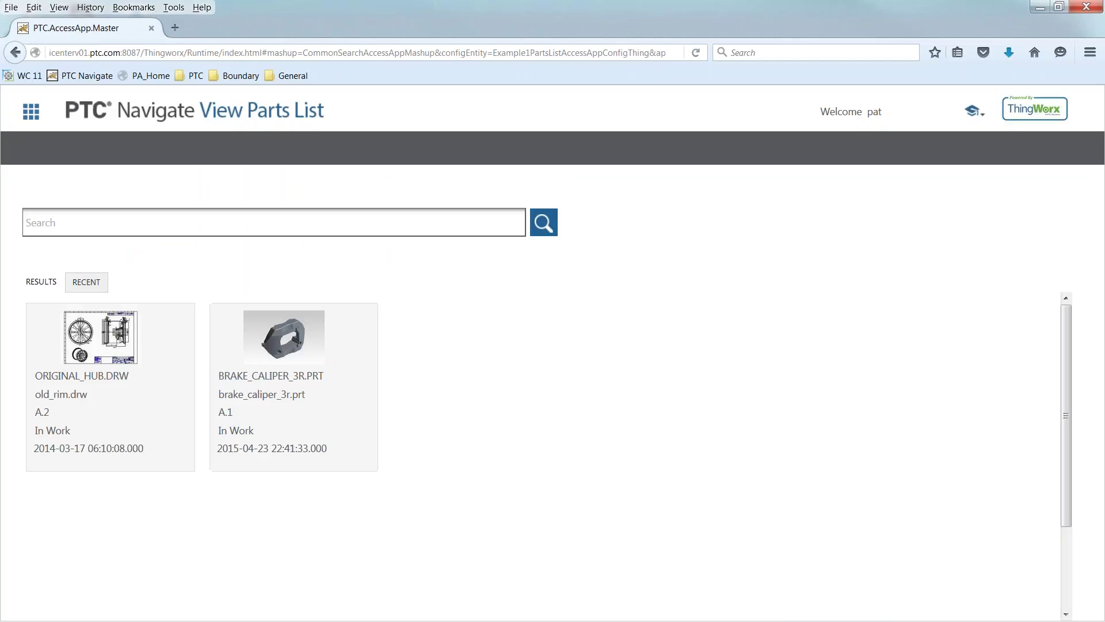
text(*001178)
key(Return)
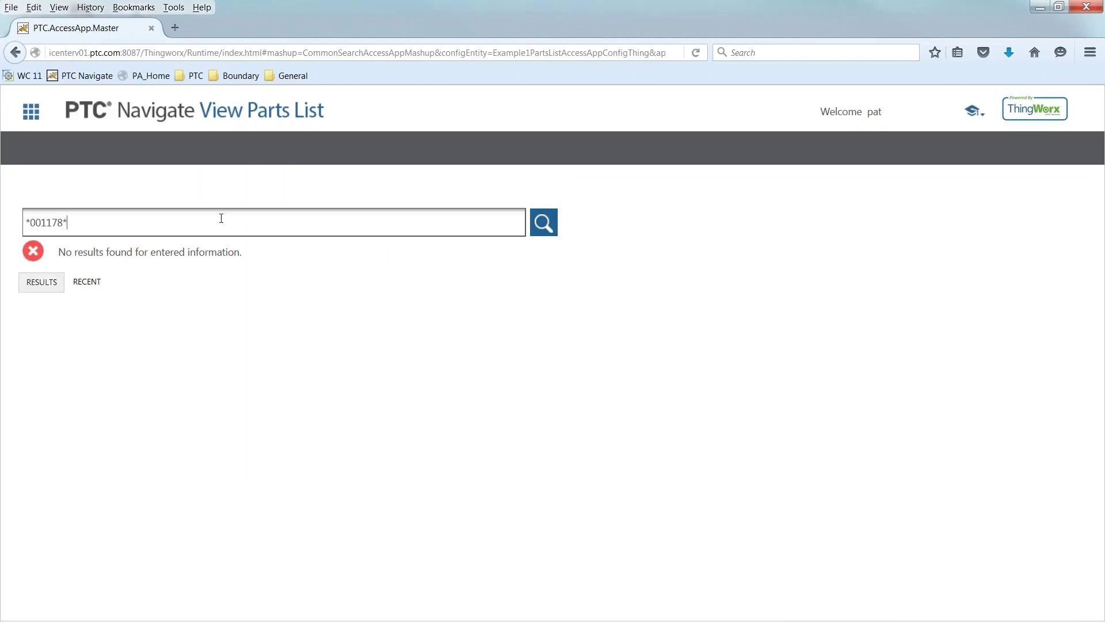
Search View Parts List for *78* instead and look through the matching parts and documents.
key(ctrl+a)
text(*)
key(Return)
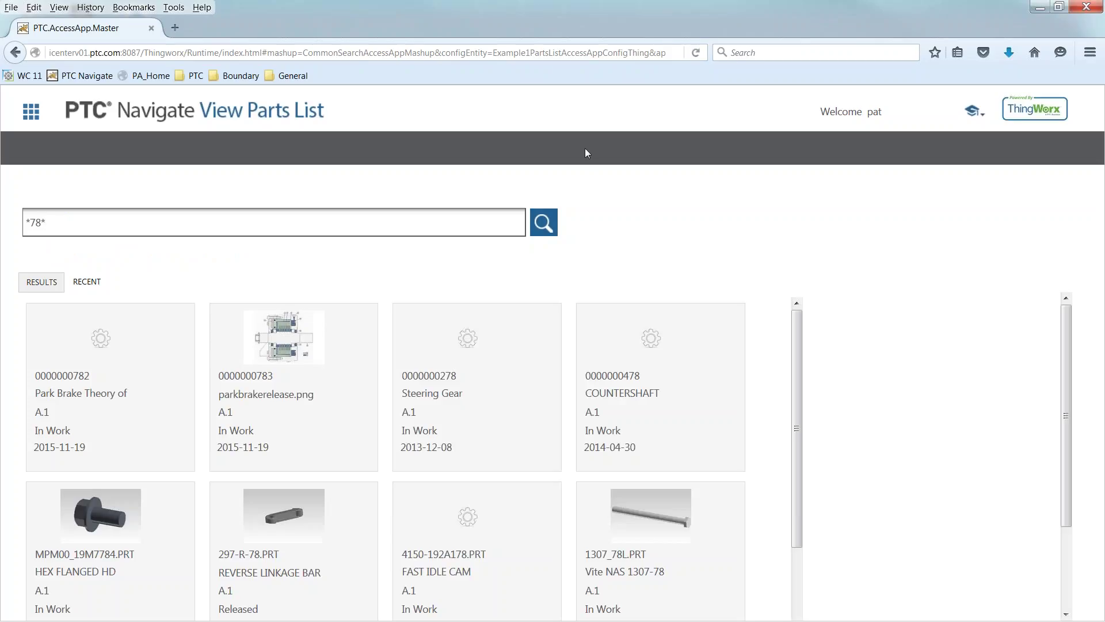
scroll(759, 318, down, 1)
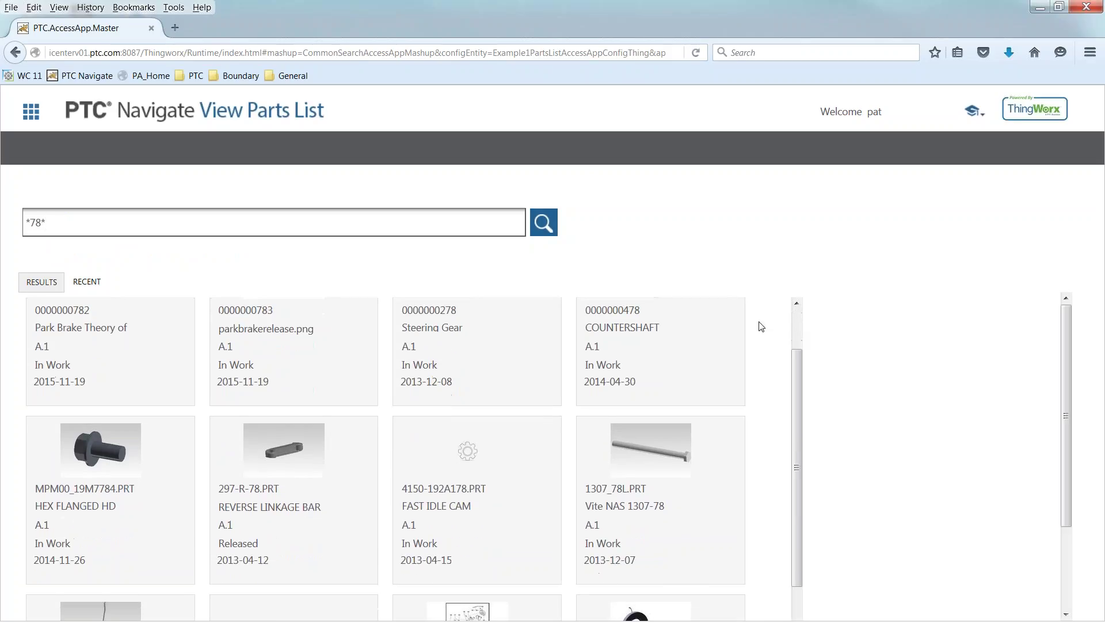
scroll(759, 325, down, 3)
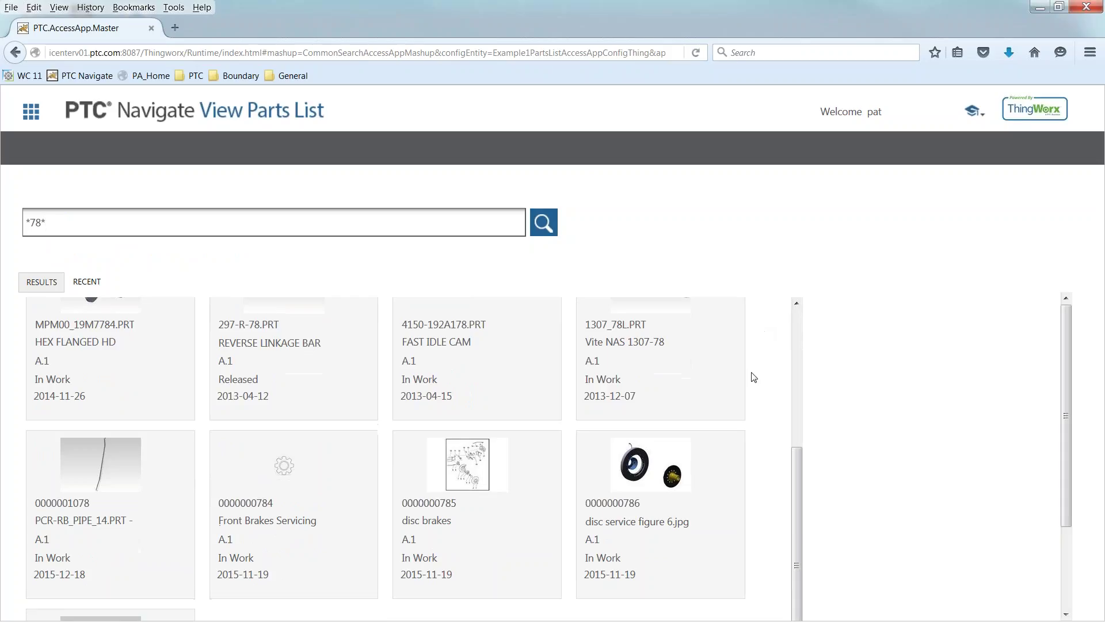
scroll(754, 381, down, 1)
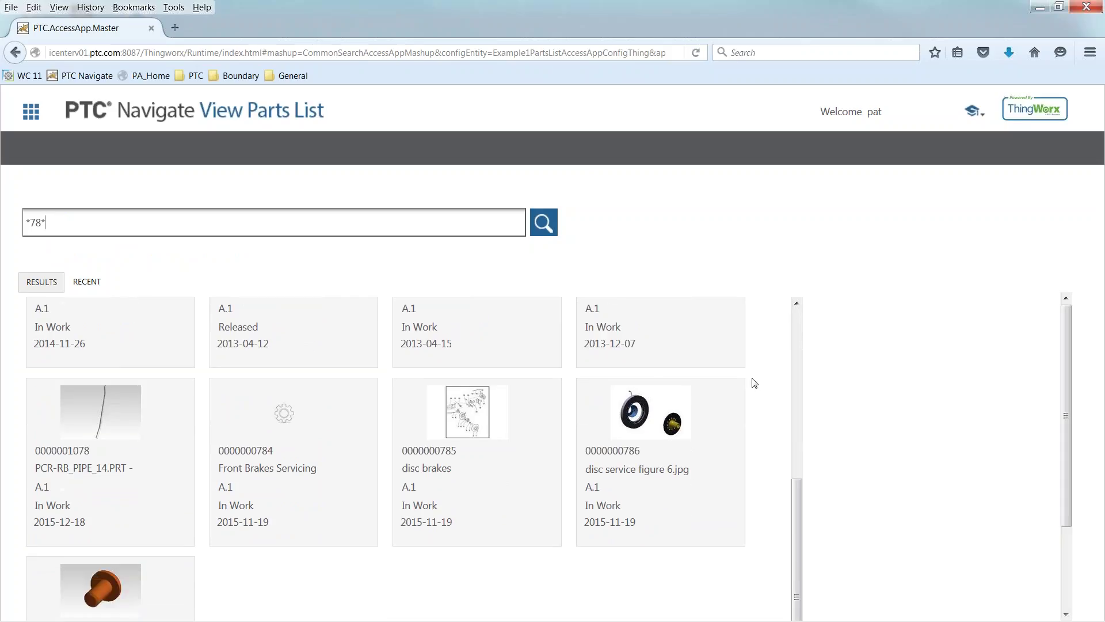
scroll(755, 383, up, 5)
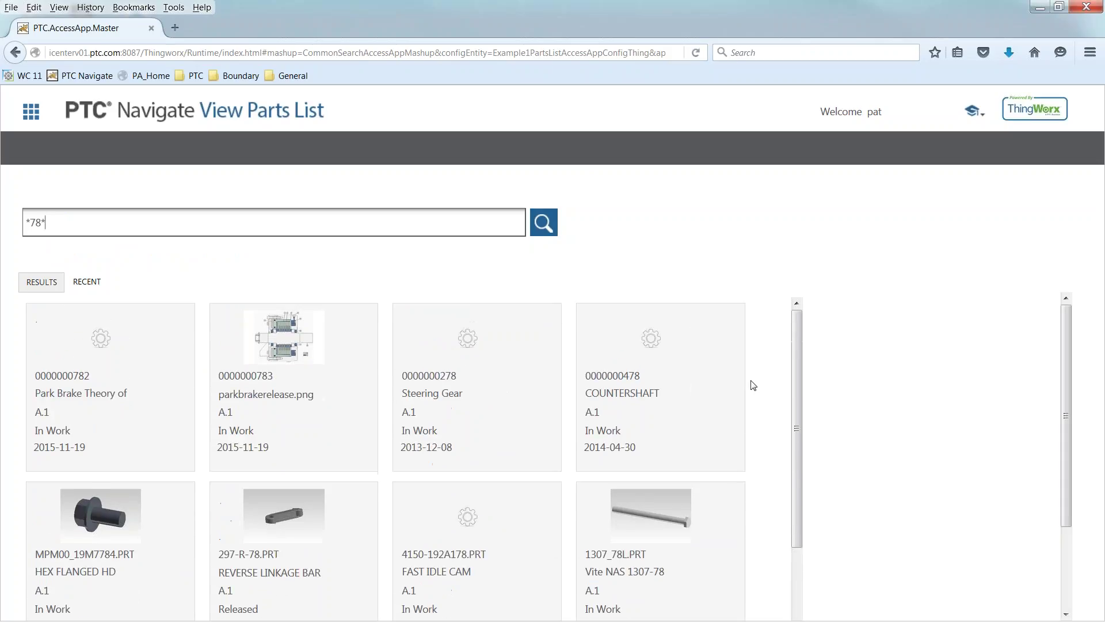
scroll(753, 385, down, 5)
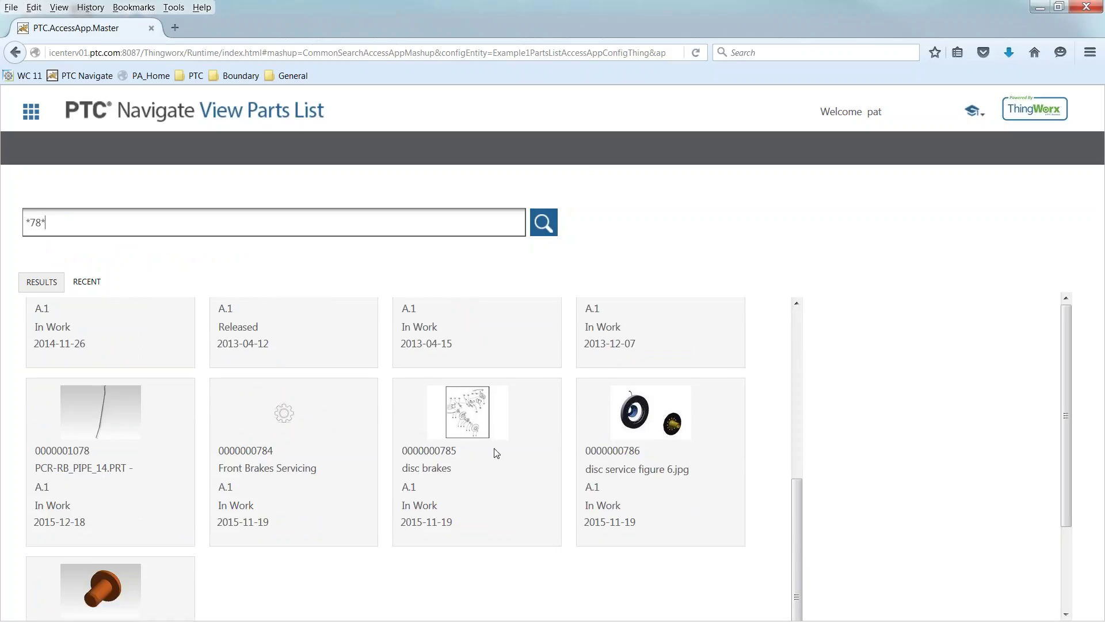
scroll(497, 453, down, 1)
scroll(496, 452, up, 4)
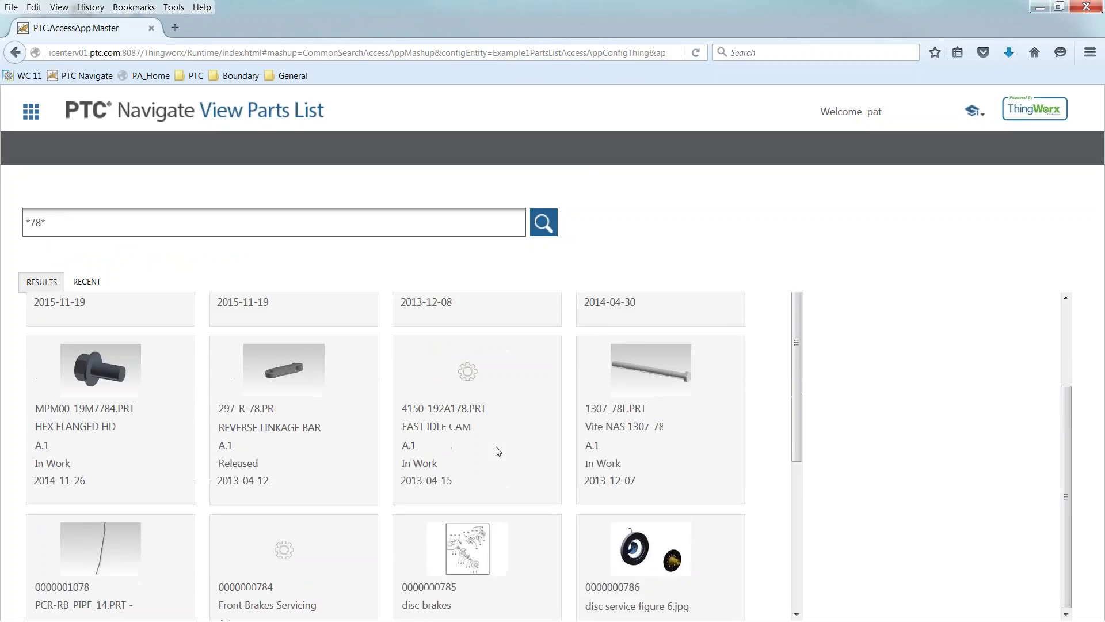
triple_click(155, 225)
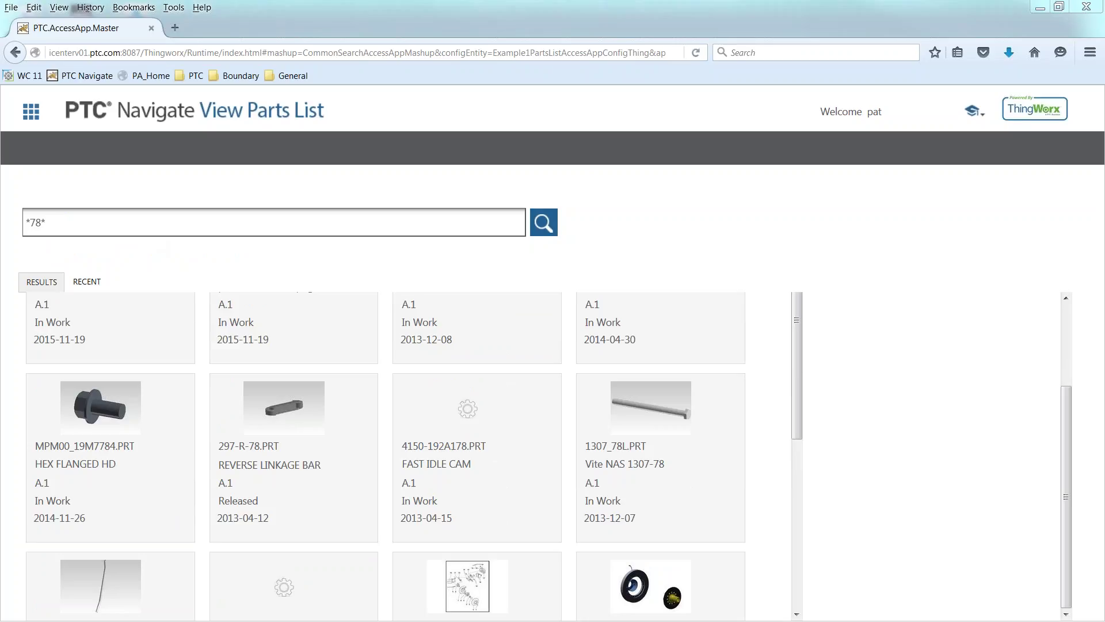
Switch to the View & Measure in 3D app and search for *1178*.
click(31, 111)
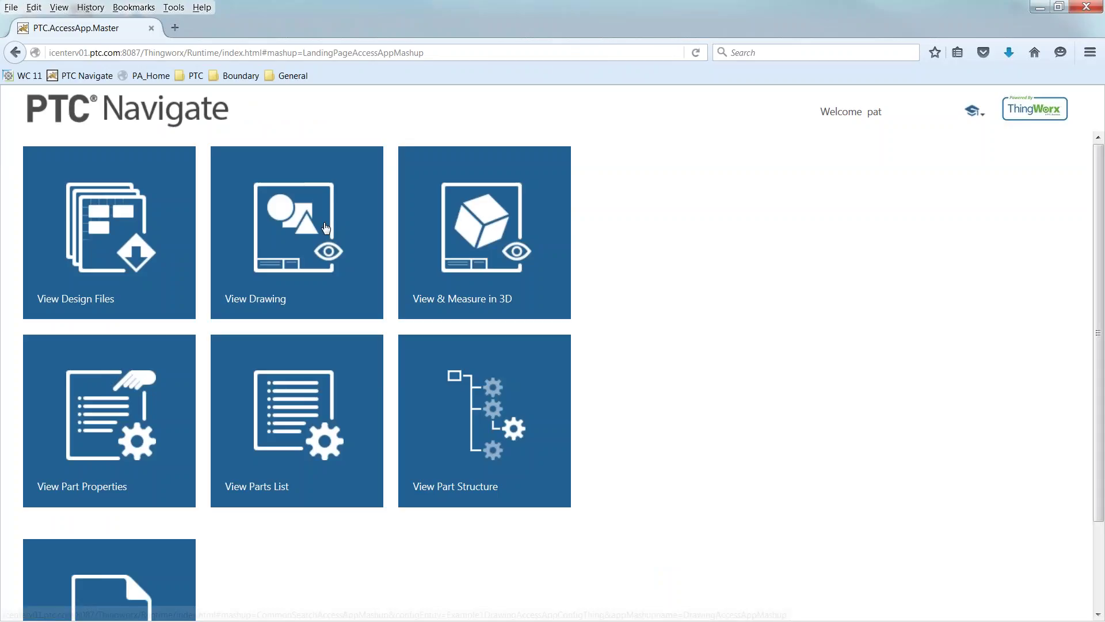
click(486, 255)
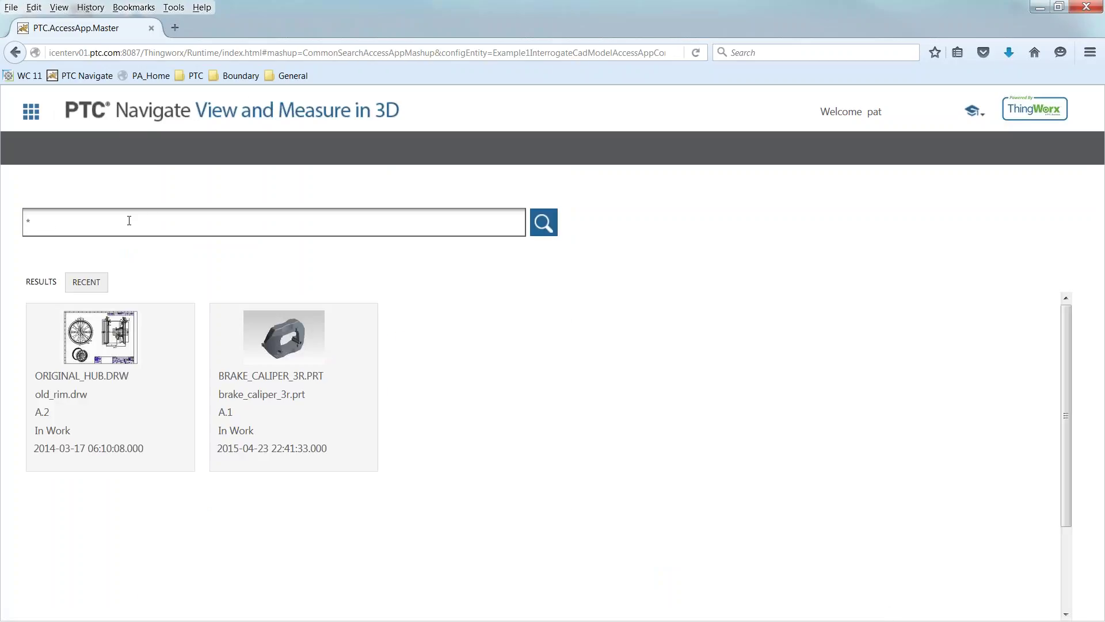
text(1178*)
key(Return)
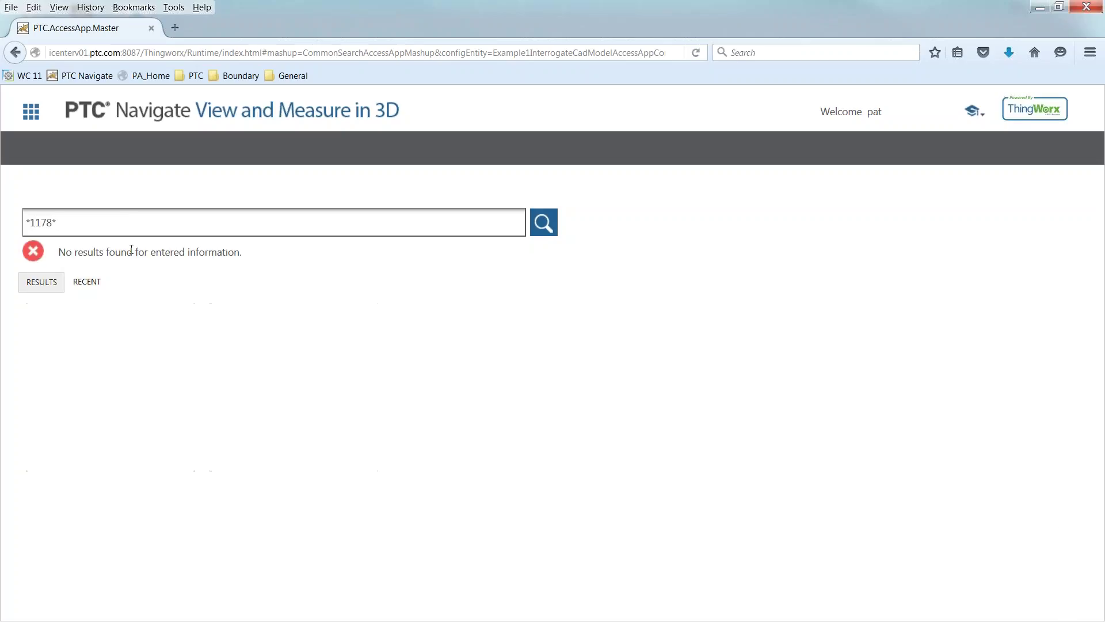
key(ctrl+a)
Go back to View Parts List, search for *52100*, and open the parts list of 01-52100.ASM.
click(31, 115)
scroll(646, 361, down, 3)
scroll(647, 352, up, 3)
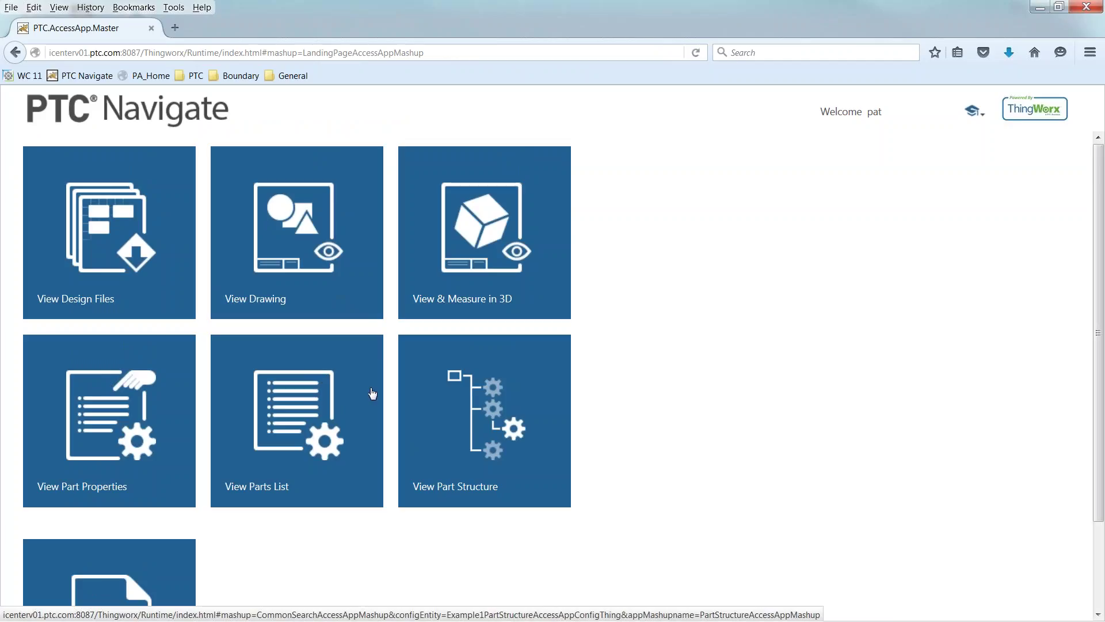
click(307, 420)
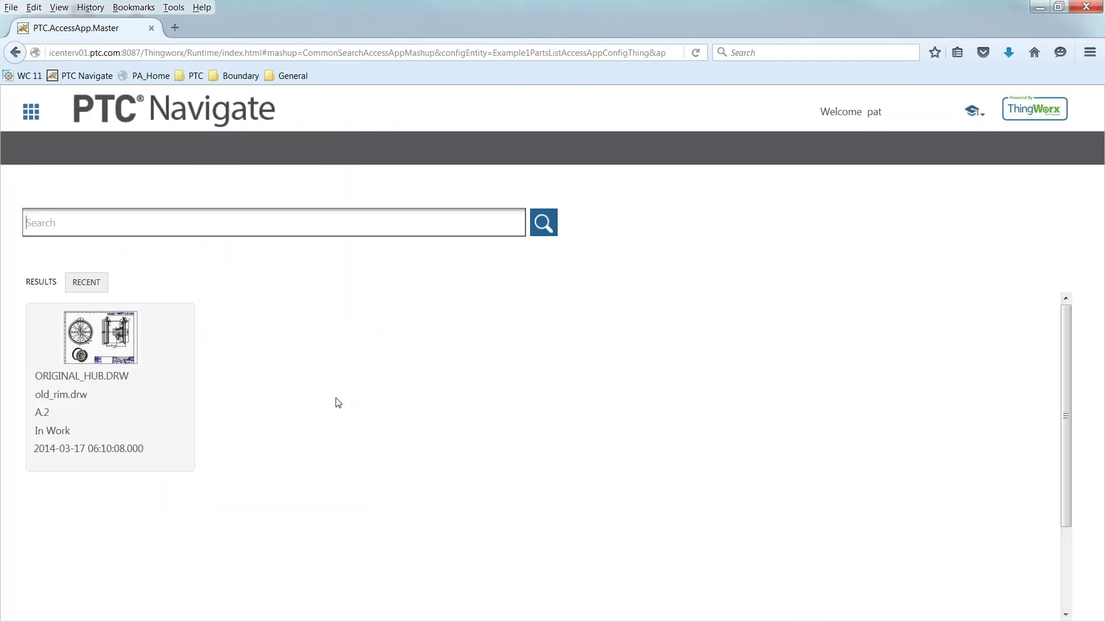
text(5211)
key(BackSpace)
key(BackSpace)
key(BackSpace)
text(*)
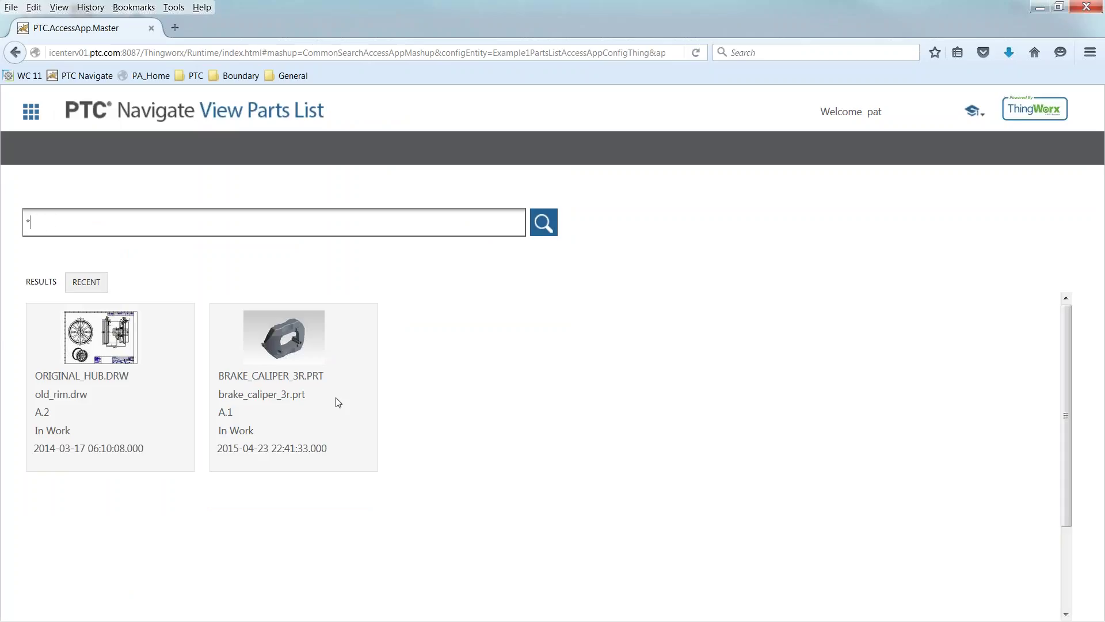
text(52100*)
key(Return)
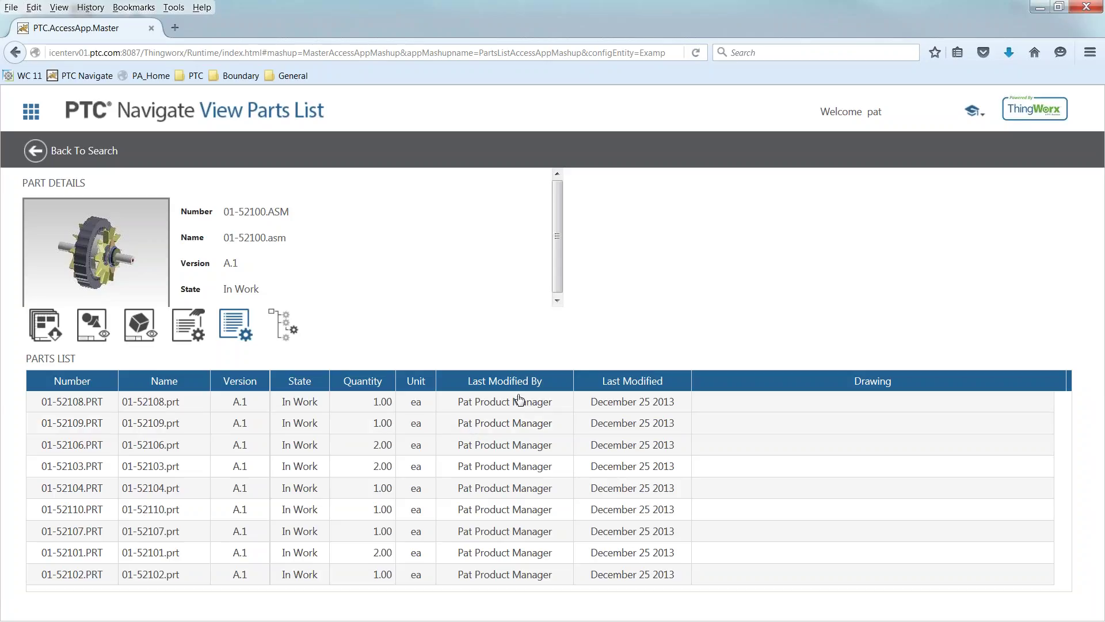
Preview individual components in the 01-52100.ASM parts list, from the 01-52109 washer through to 01-52102.PRT.
click(77, 429)
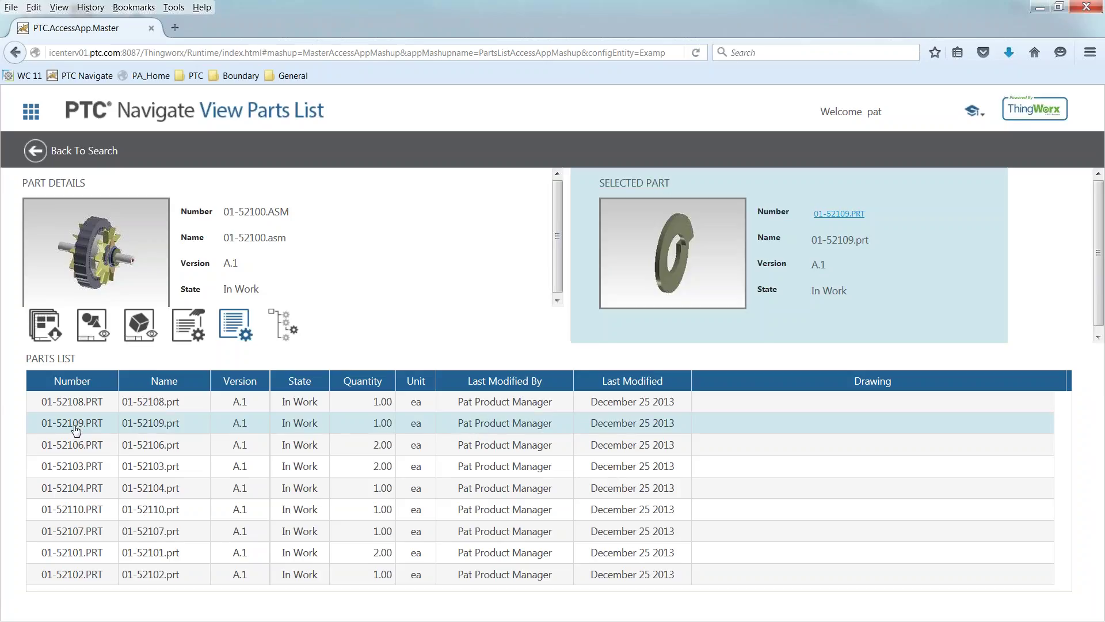
click(76, 405)
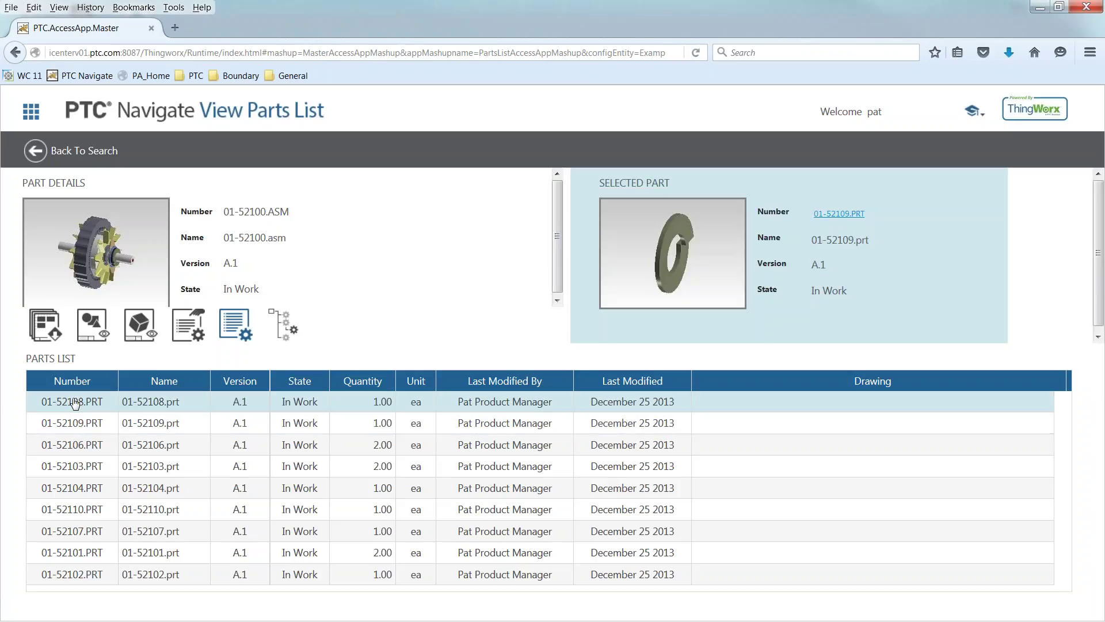
click(78, 450)
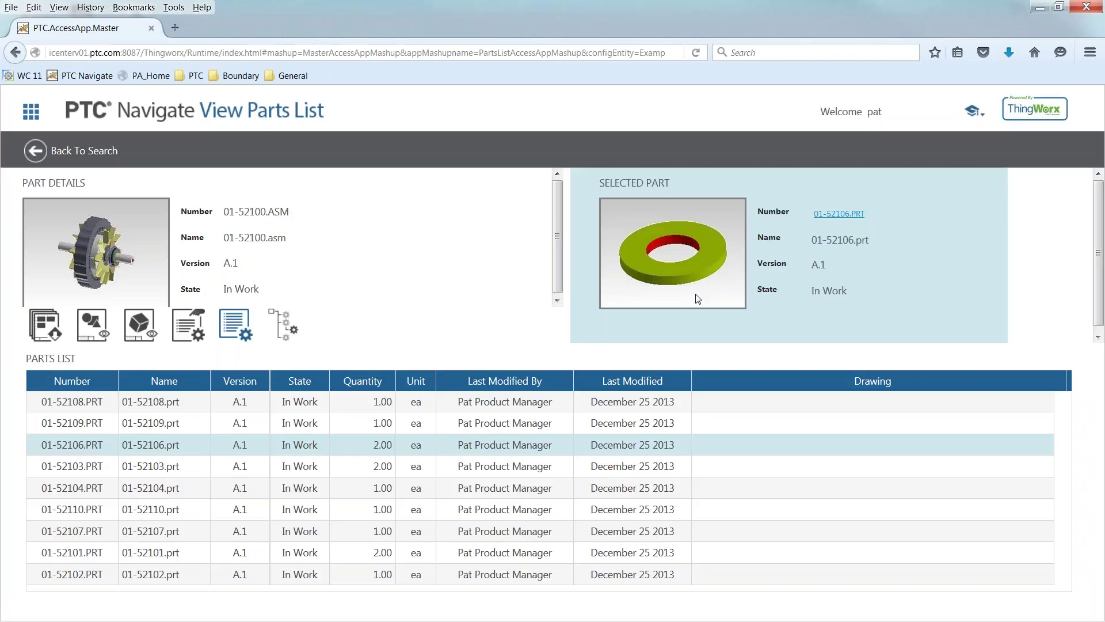
click(129, 471)
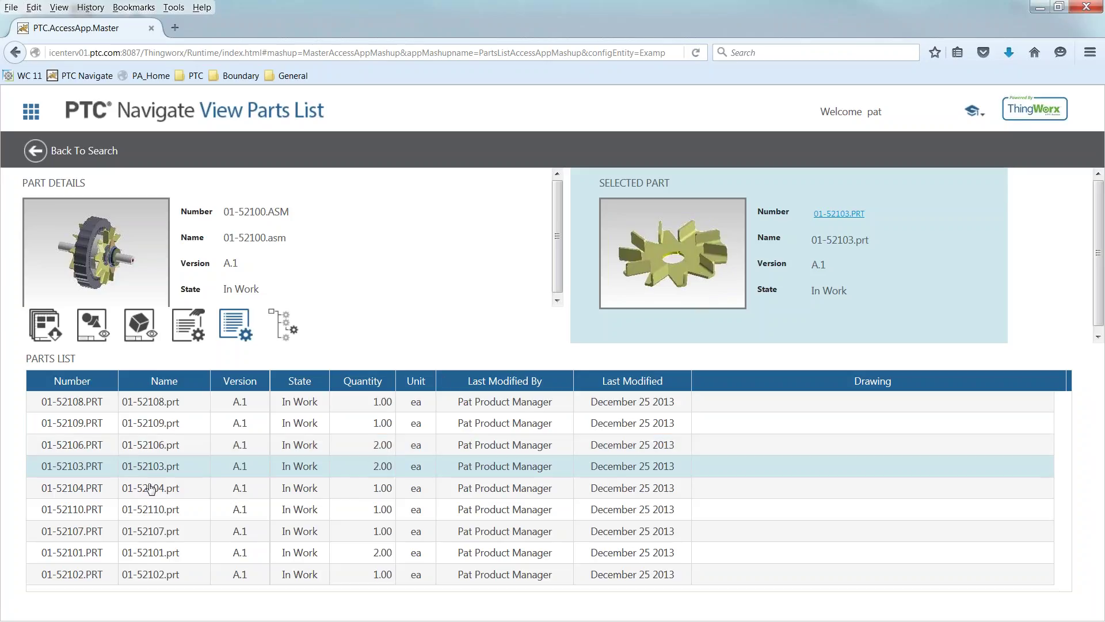
click(129, 509)
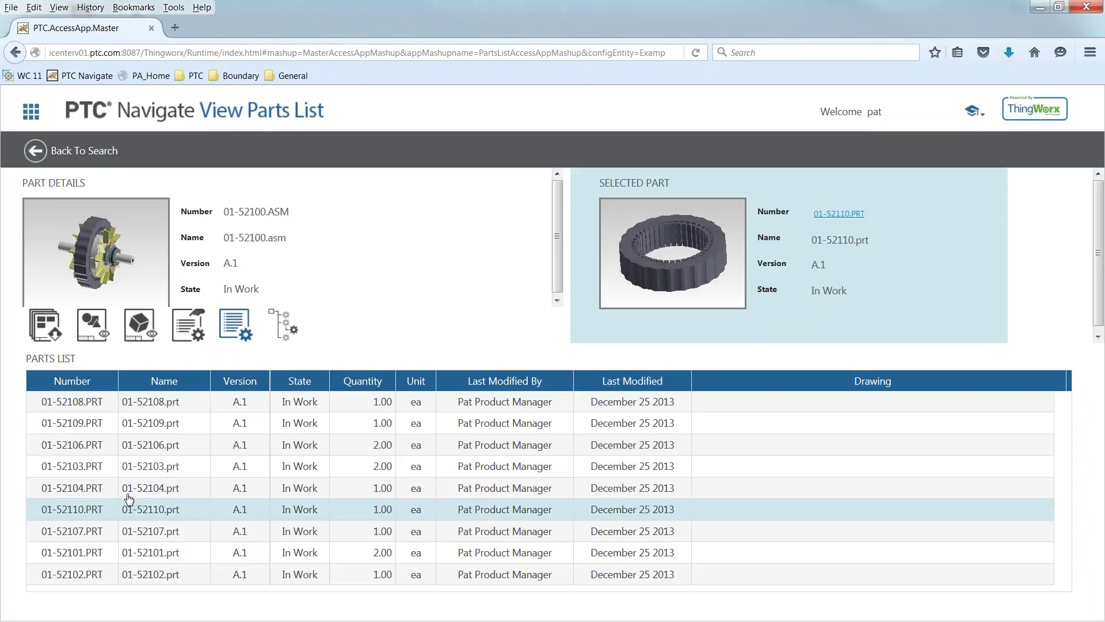
click(159, 534)
click(154, 554)
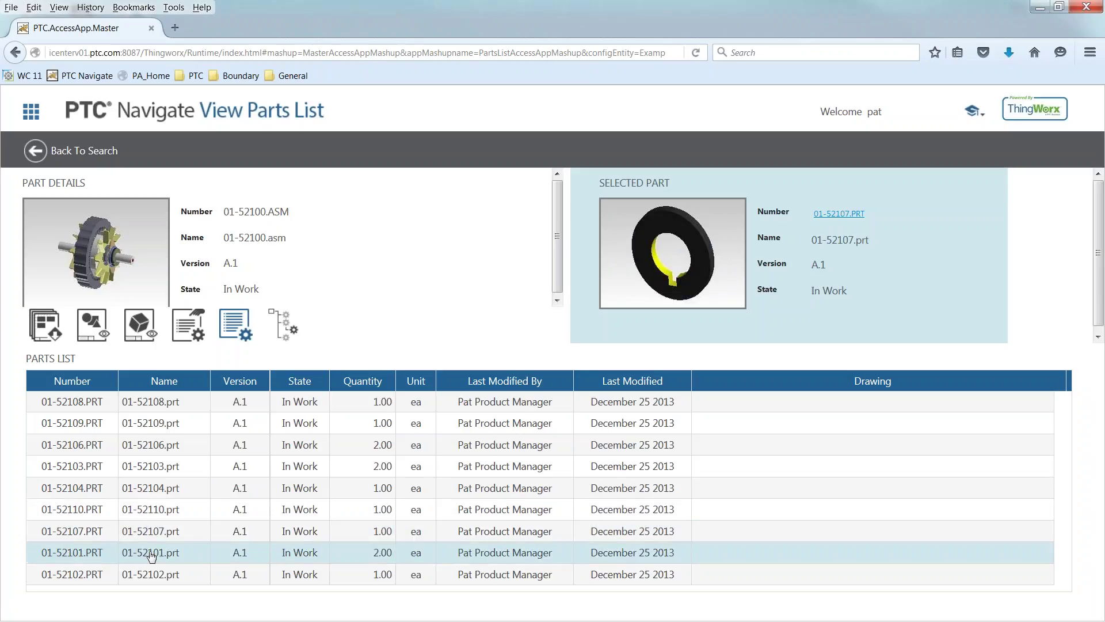
click(145, 573)
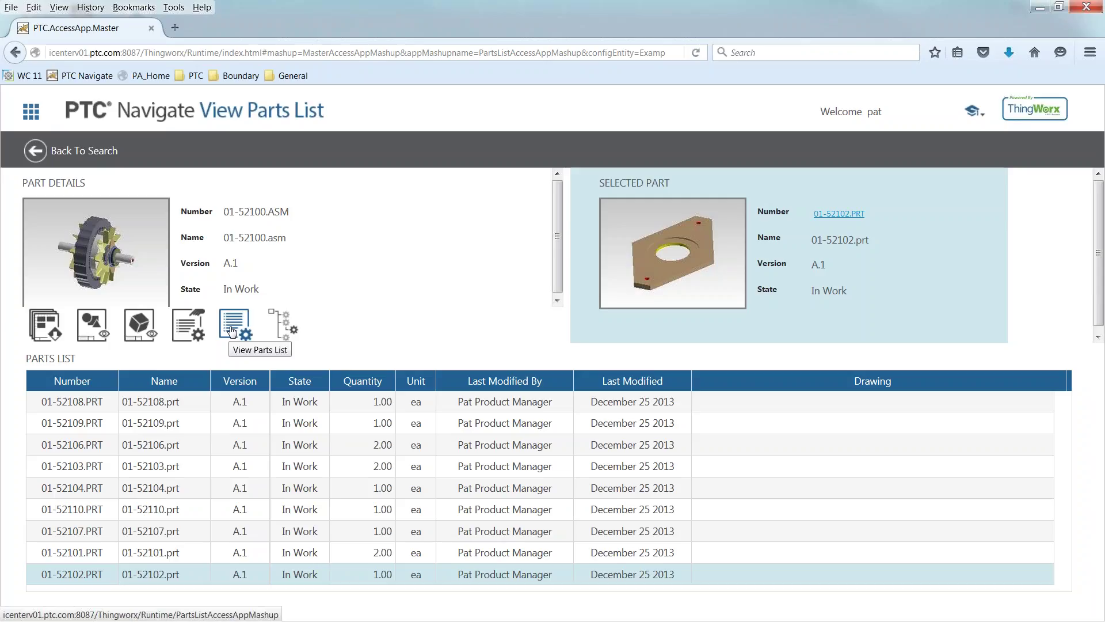
Show the part structure of 01-52100.ASM and highlight components such as 01-52101, 01-52110 and 01-52103 in the 3D model.
click(288, 326)
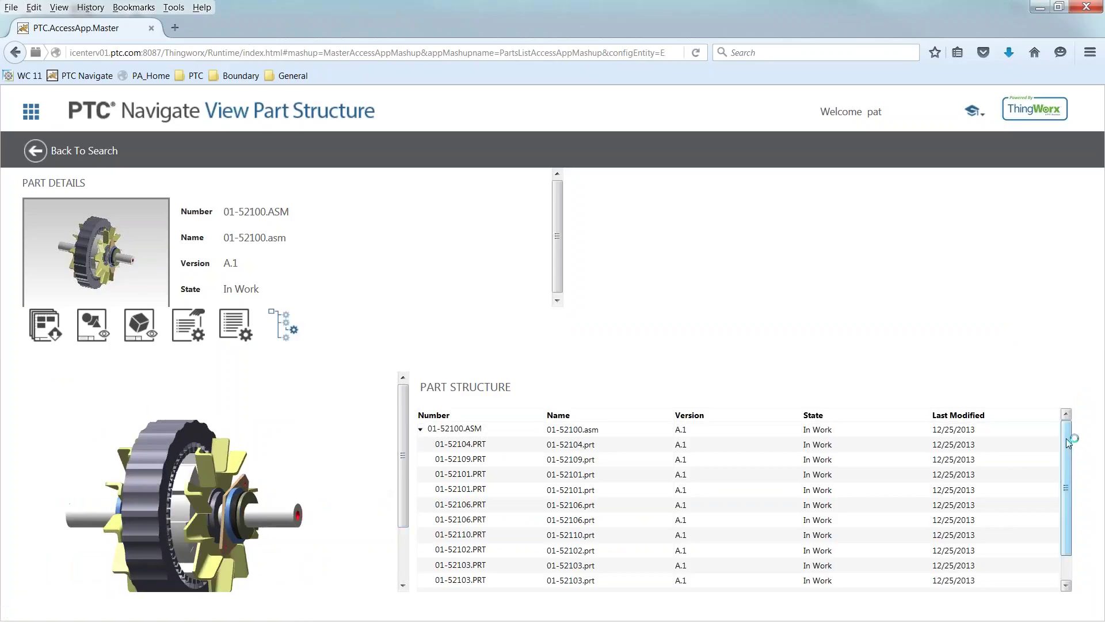
mouse_move(1066, 437)
mouse_down()
mouse_move(1067, 479)
mouse_move(1062, 433)
mouse_up()
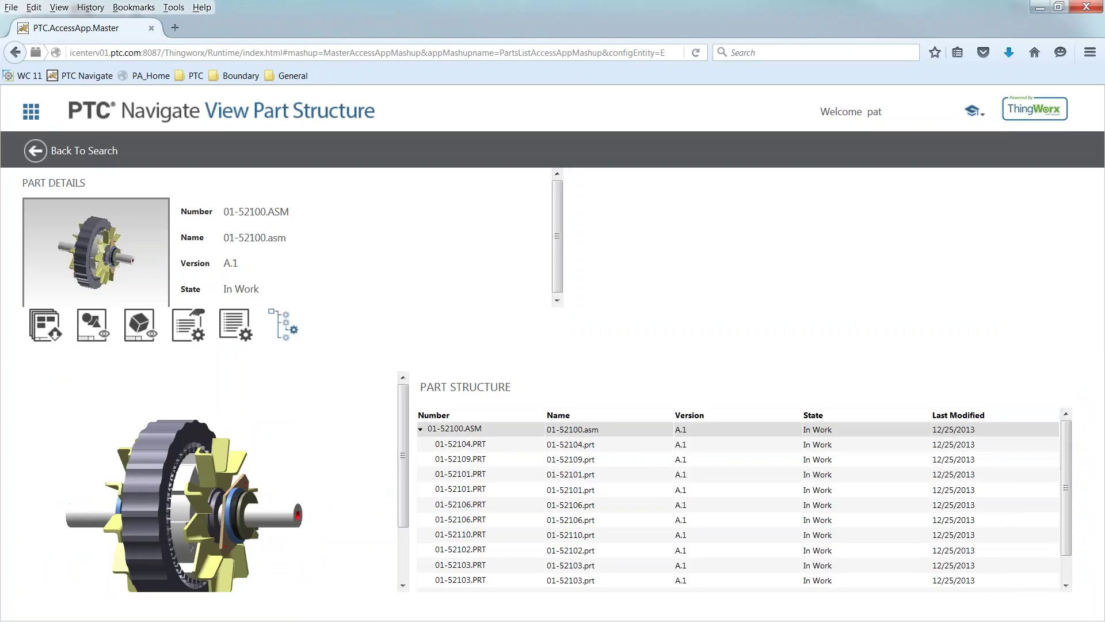
click(455, 428)
click(461, 459)
click(466, 488)
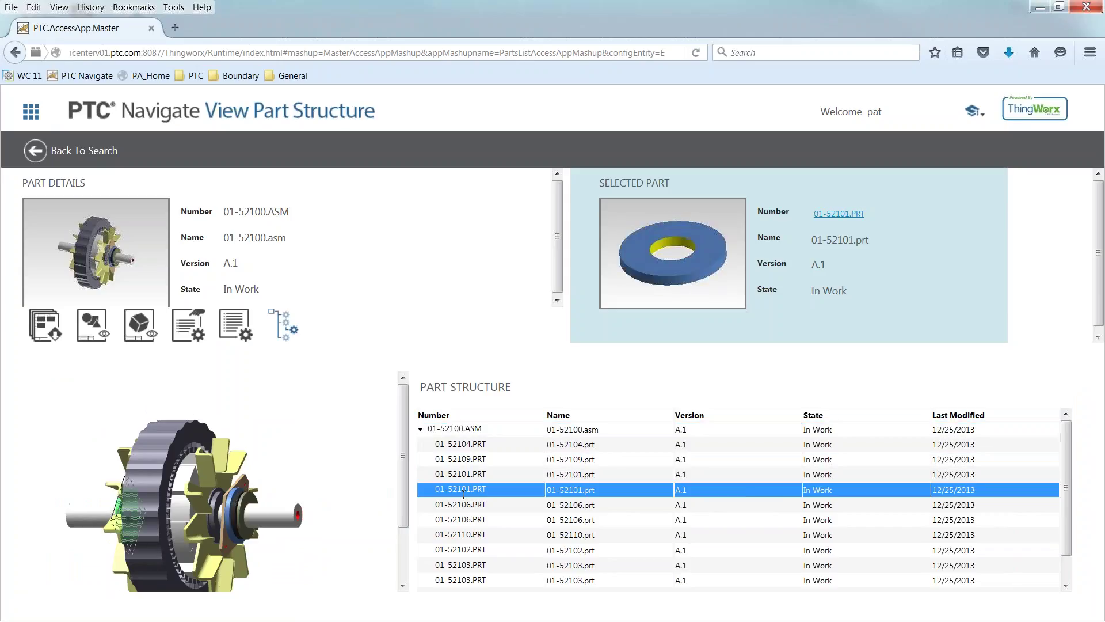
click(460, 534)
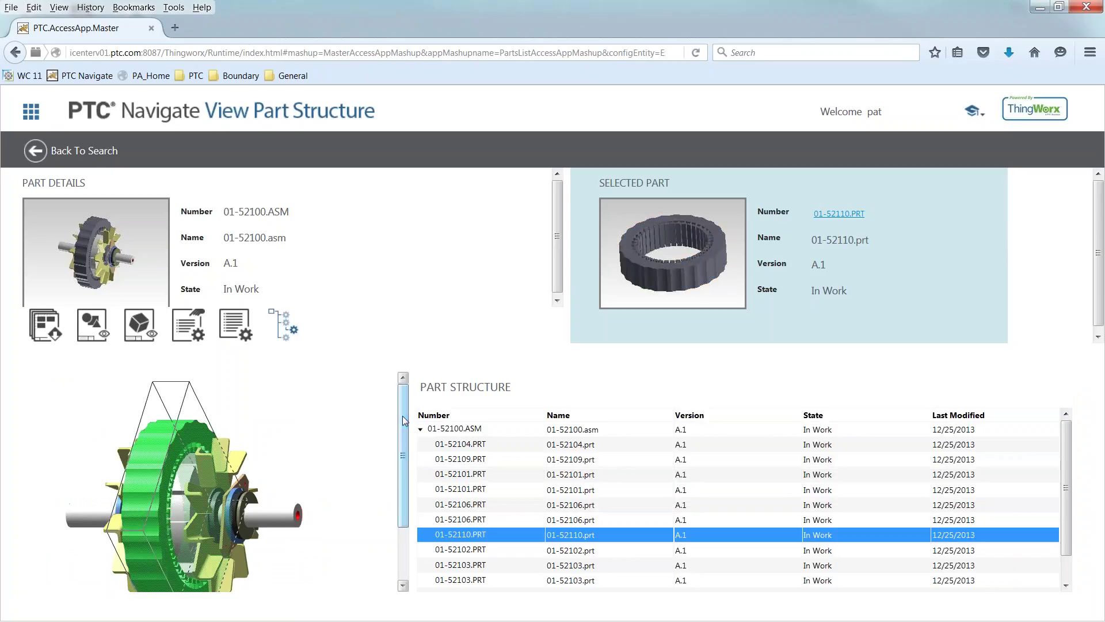
scroll(411, 419, down, 1)
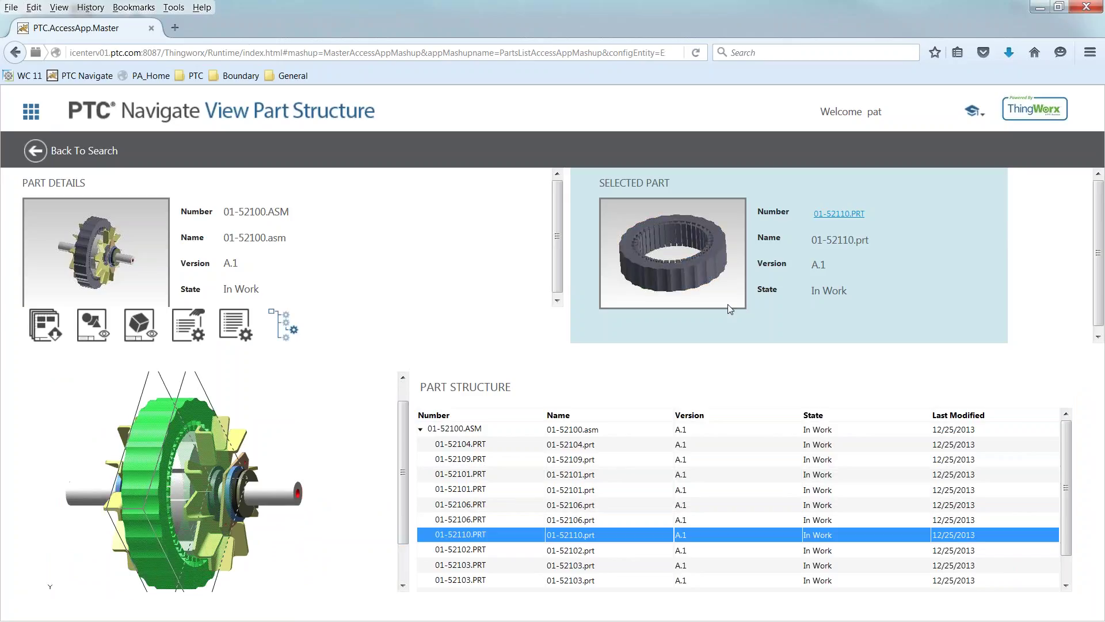
click(472, 565)
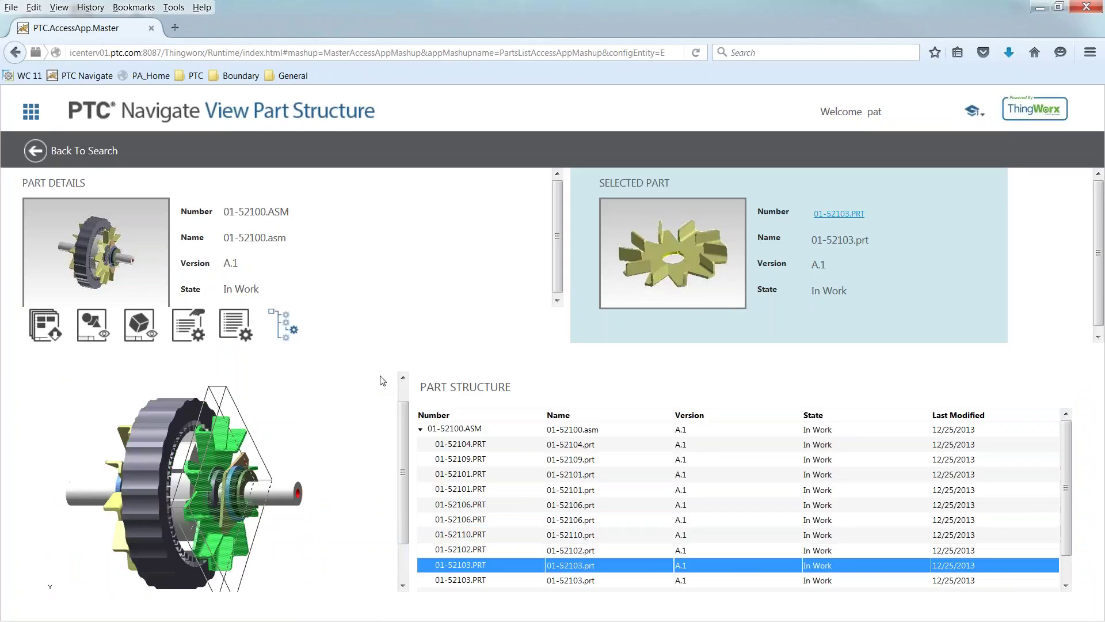
scroll(403, 428, up, 1)
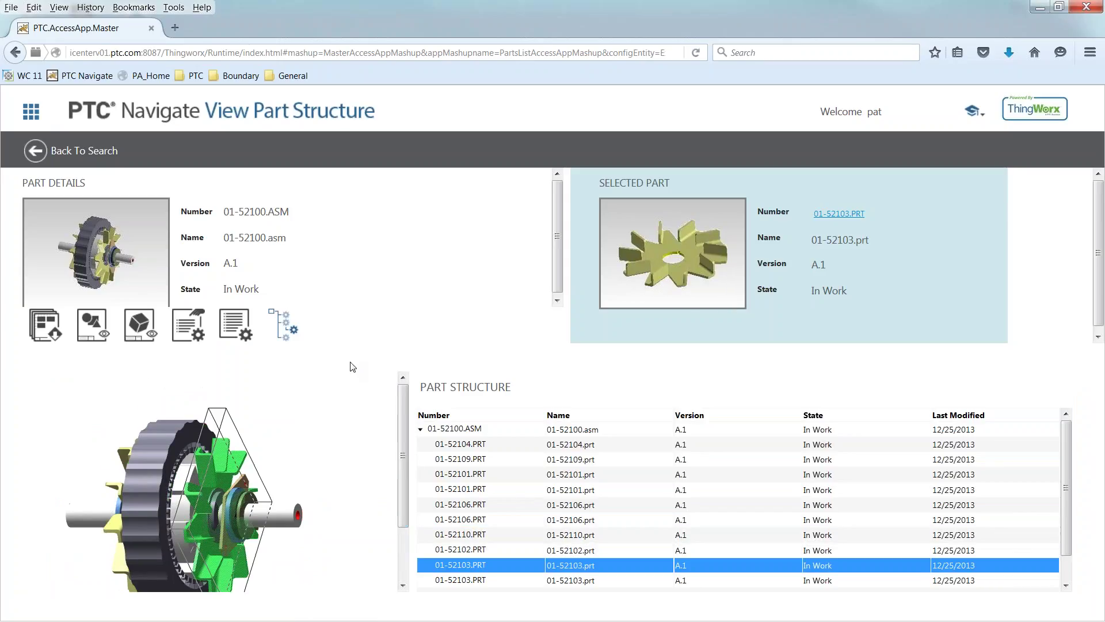
Show the part properties of 01-52100.ASM, and open the assembly for viewing and measuring in 3D.
click(195, 334)
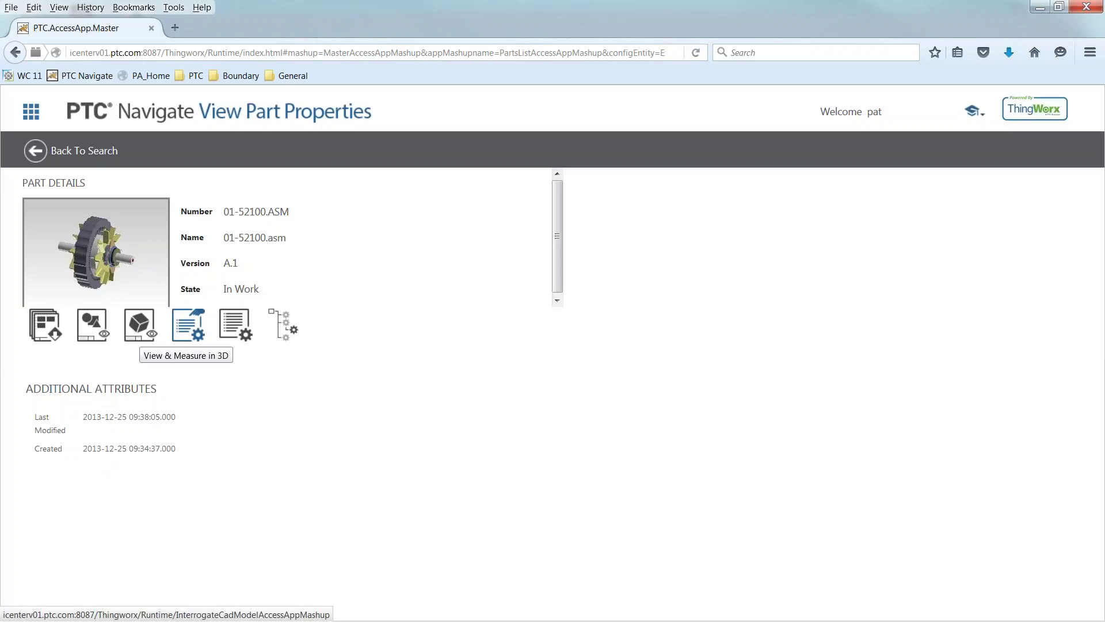
click(141, 332)
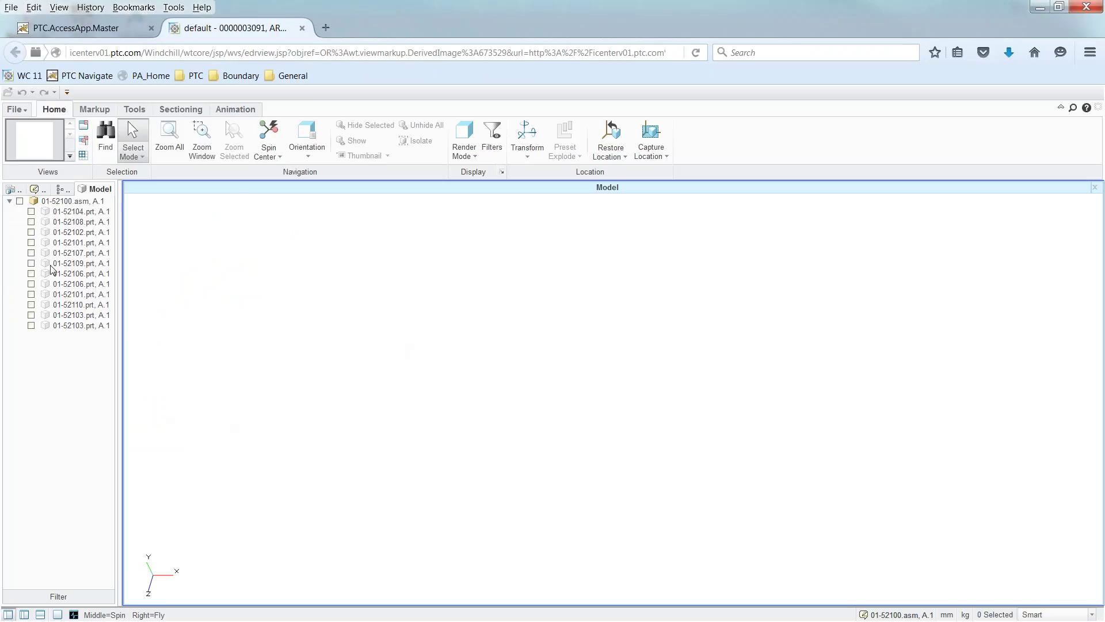
Display all components of 01-52100.asm in 3D and highlight individual parts such as 01-52106, 01-52110 and 01-52103.
click(19, 201)
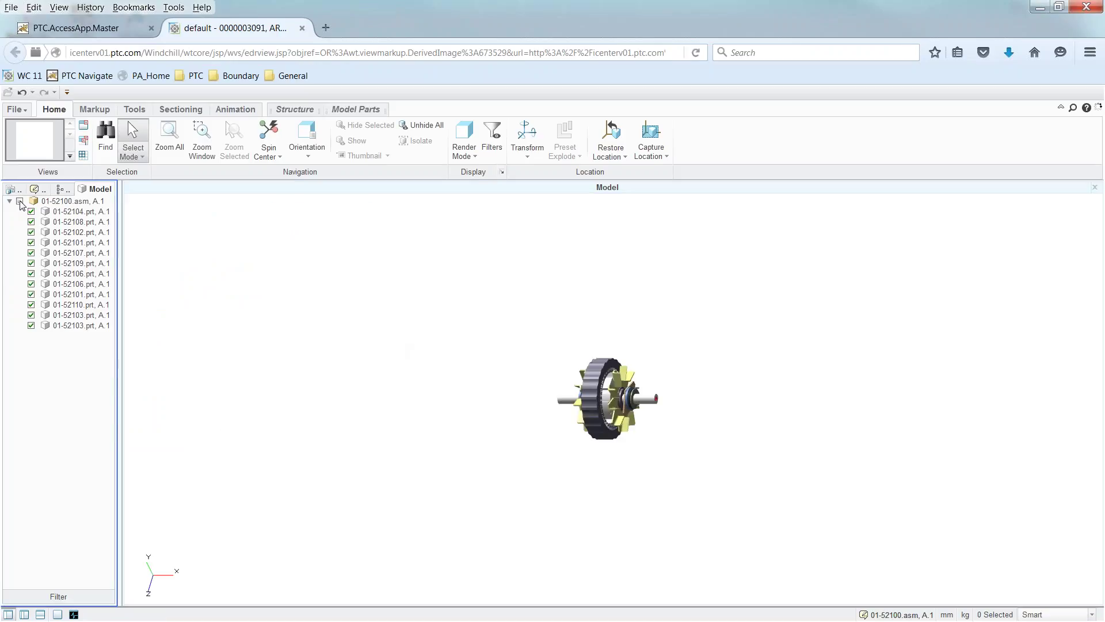
mouse_move(789, 333)
middle_down()
mouse_move(571, 394)
mouse_move(646, 388)
middle_up()
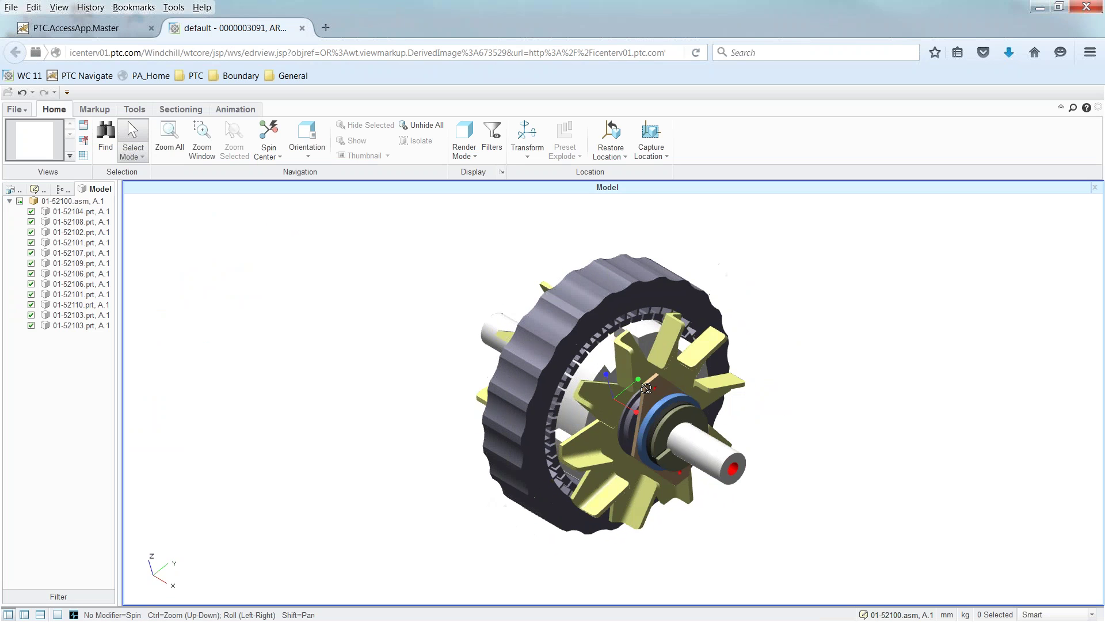
click(63, 252)
click(69, 285)
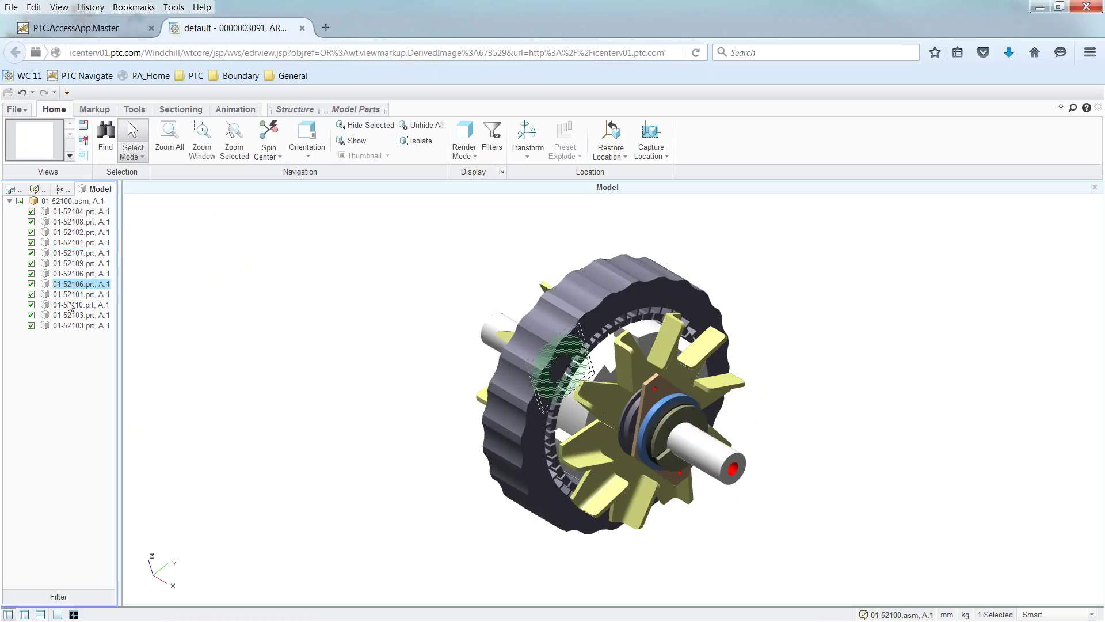
click(70, 305)
click(69, 315)
click(287, 274)
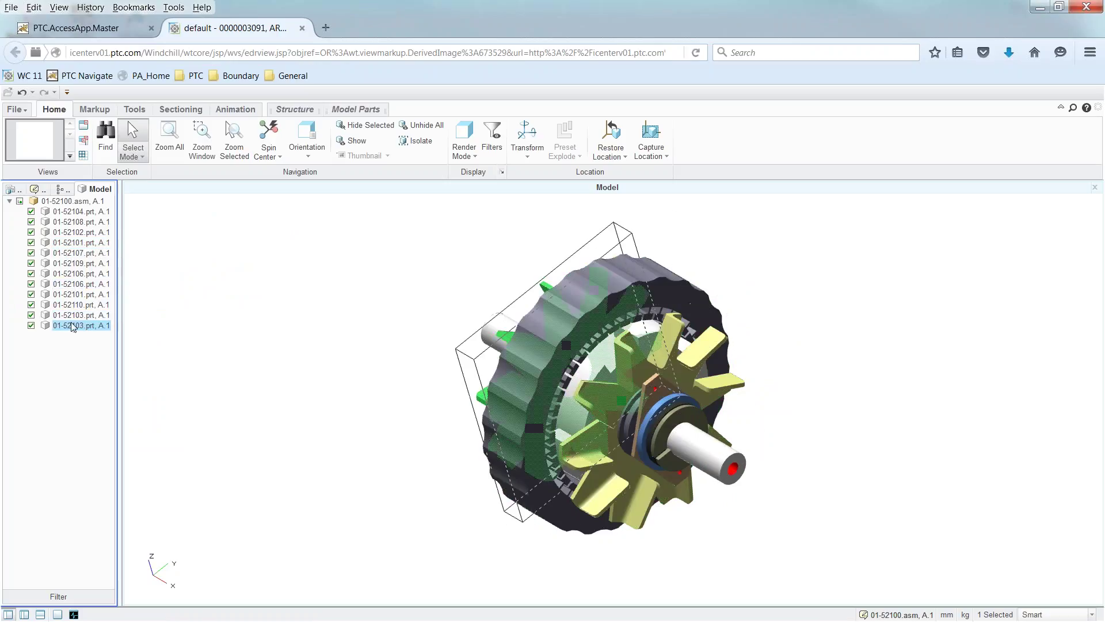
Measure the diameter of the armature assembly's shaft in the 3D model, and close the 3D view.
click(95, 109)
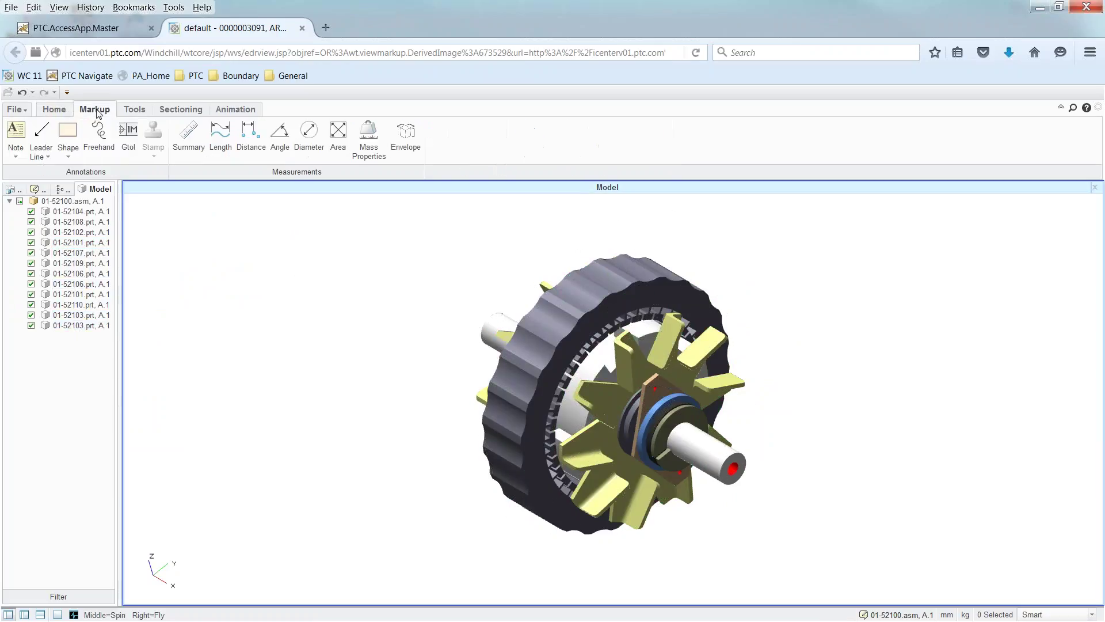
click(310, 135)
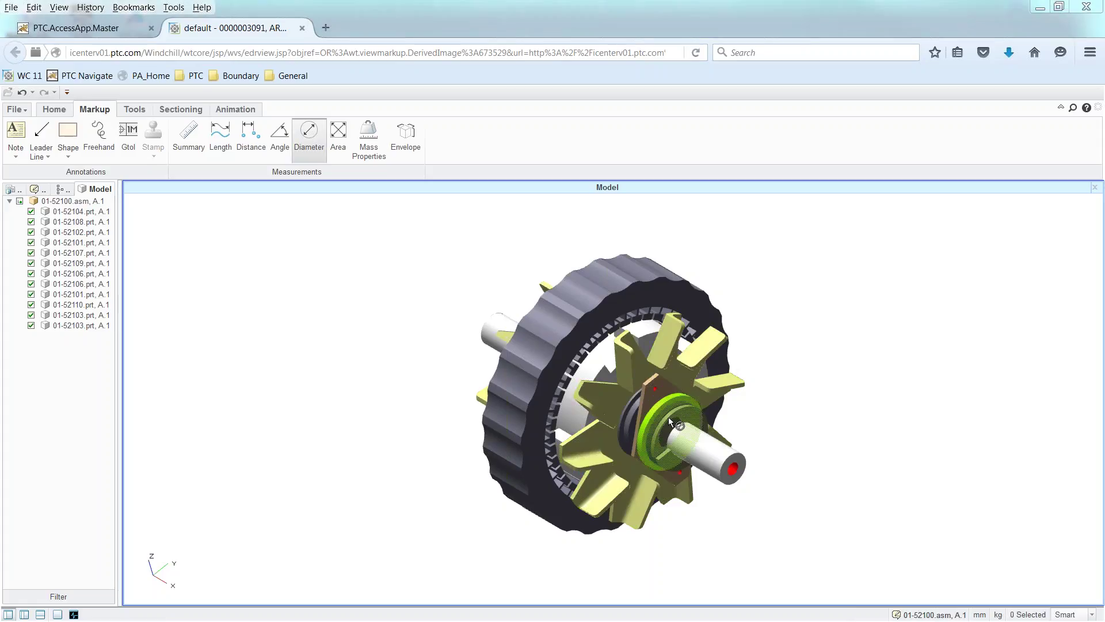
click(712, 458)
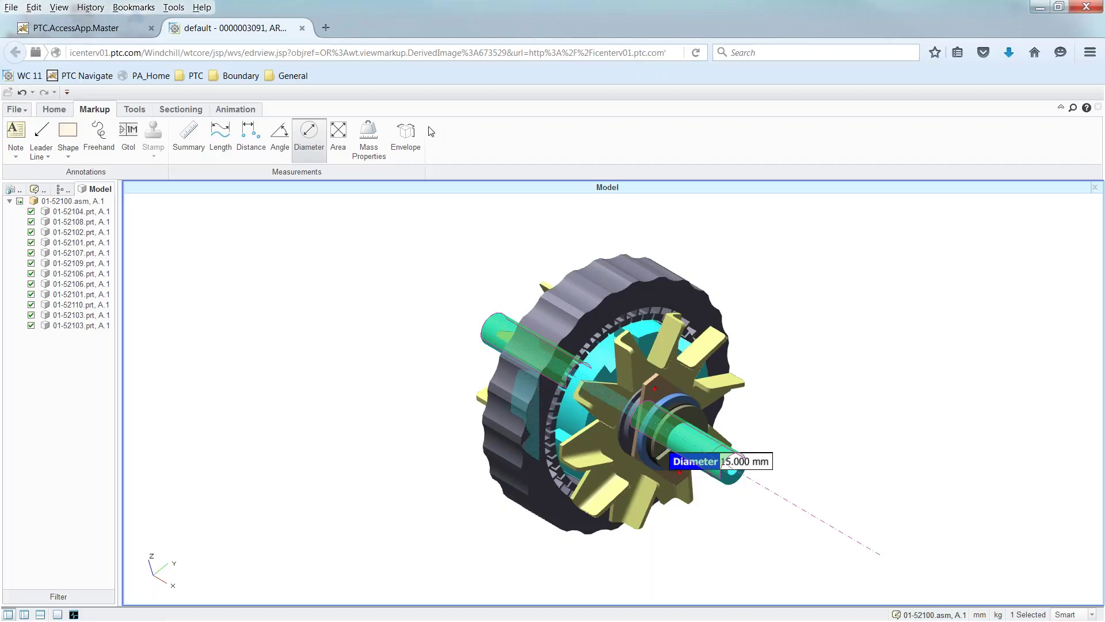
click(302, 28)
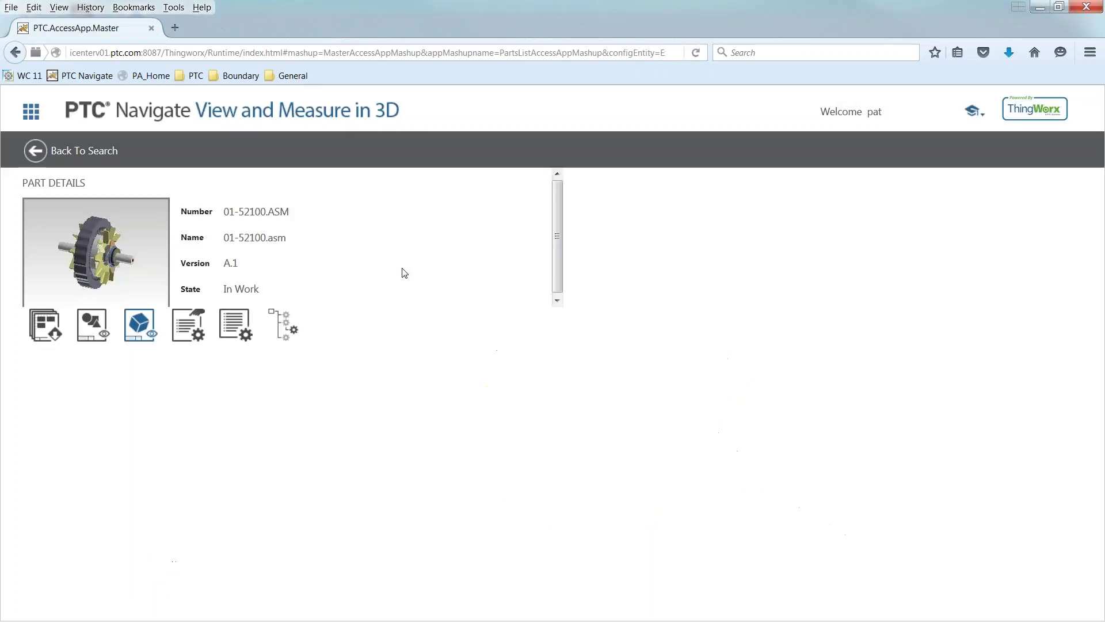
Check the design files of 01-52100.ASM, and return to its parts list.
click(50, 331)
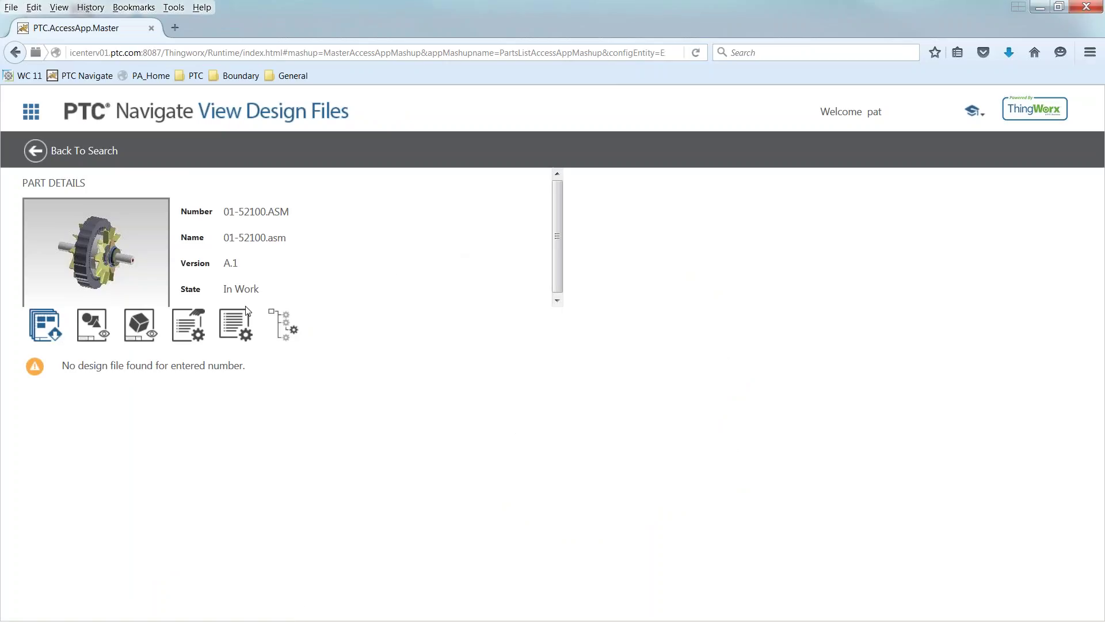
click(248, 327)
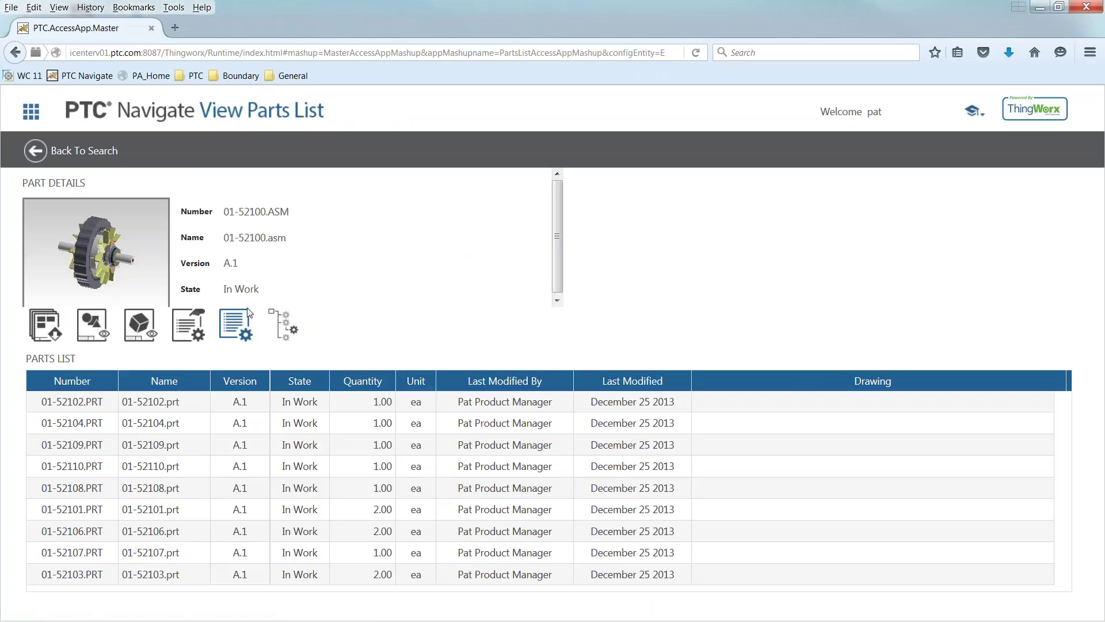
Open the 01-52109.PRT washer from the assembly's parts list, view it in 3D and close the 3D view.
click(153, 453)
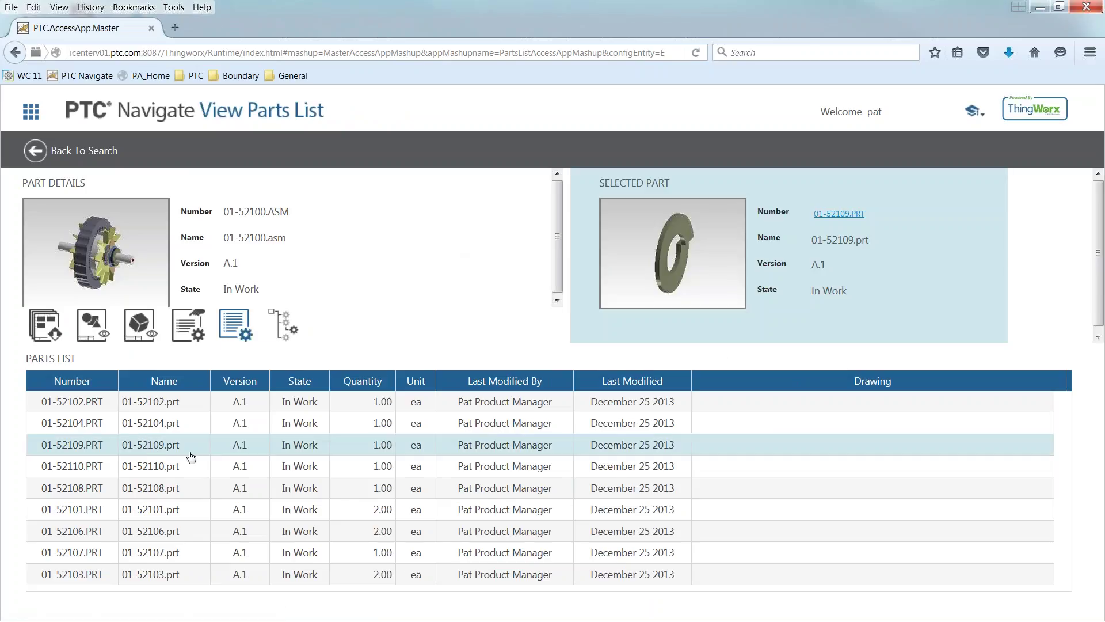
click(840, 214)
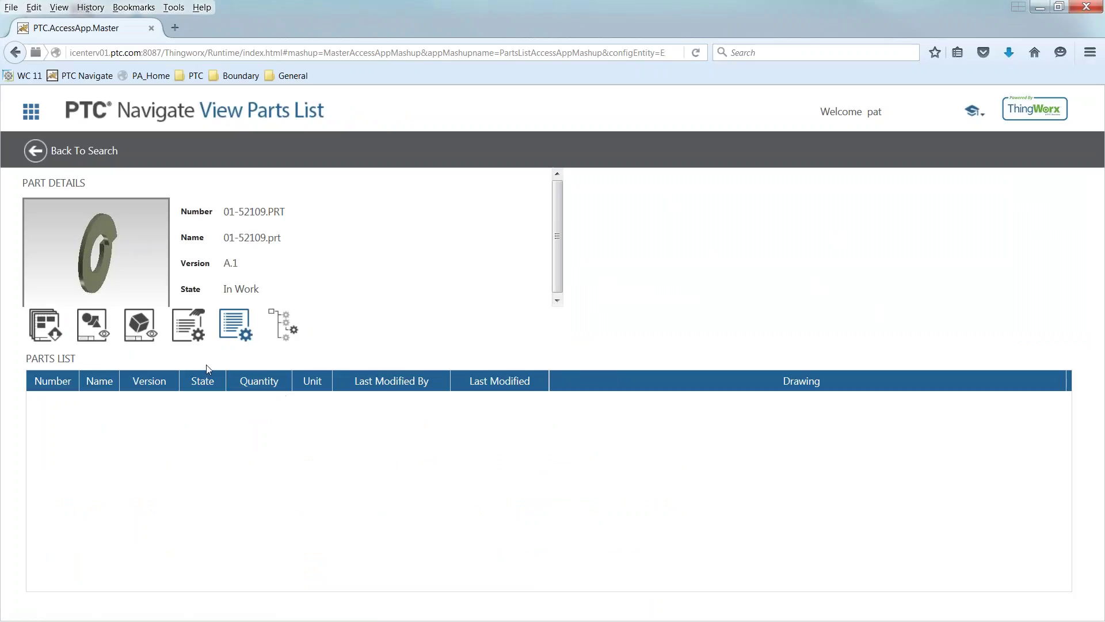
click(141, 327)
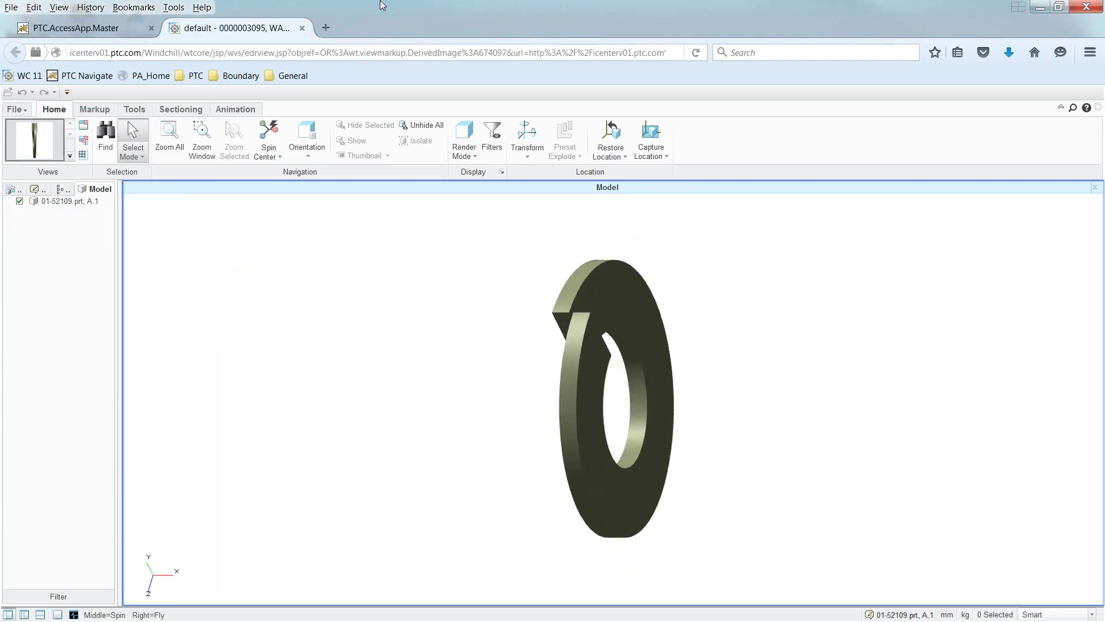
click(302, 28)
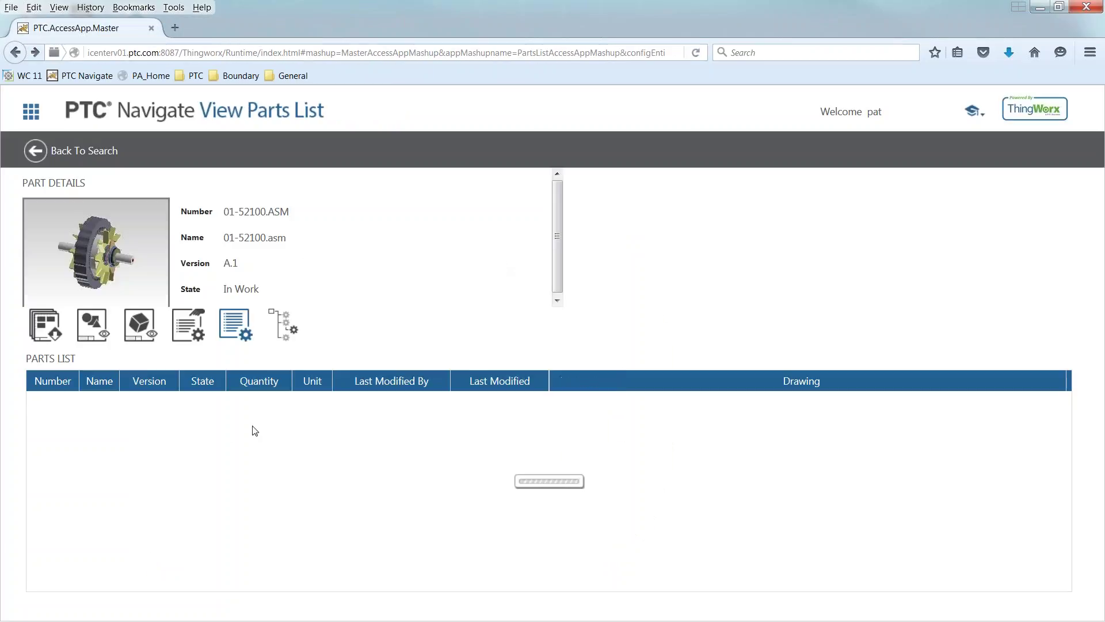
Preview 01-52104.PRT and 01-52103.PRT in the parts list of 01-52100.ASM, and return to the app overview.
click(92, 510)
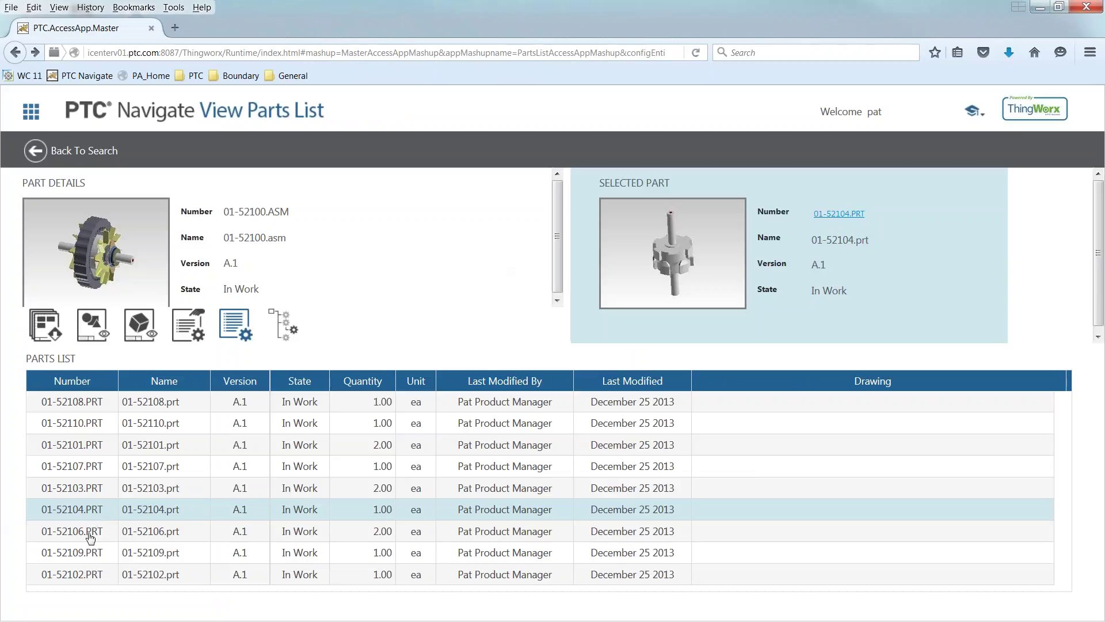
click(96, 488)
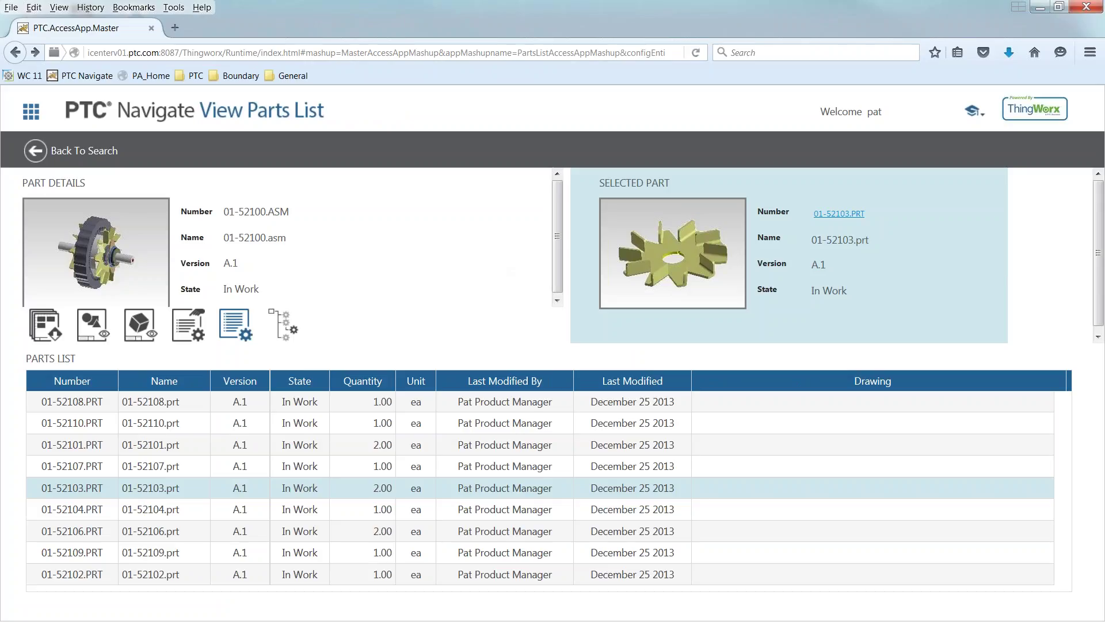
click(40, 159)
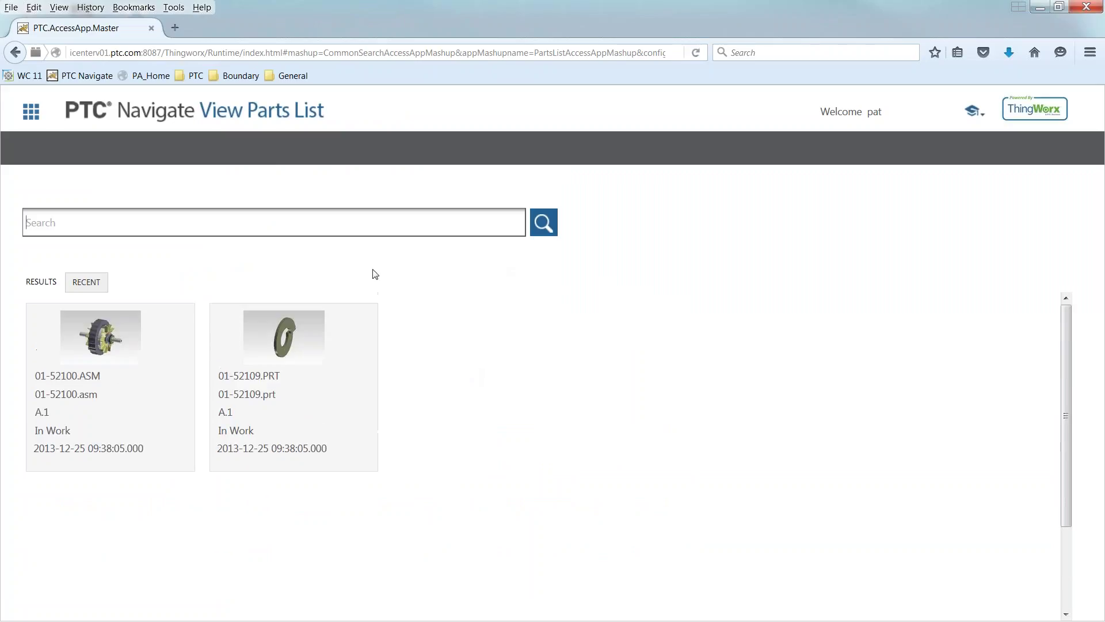
click(45, 112)
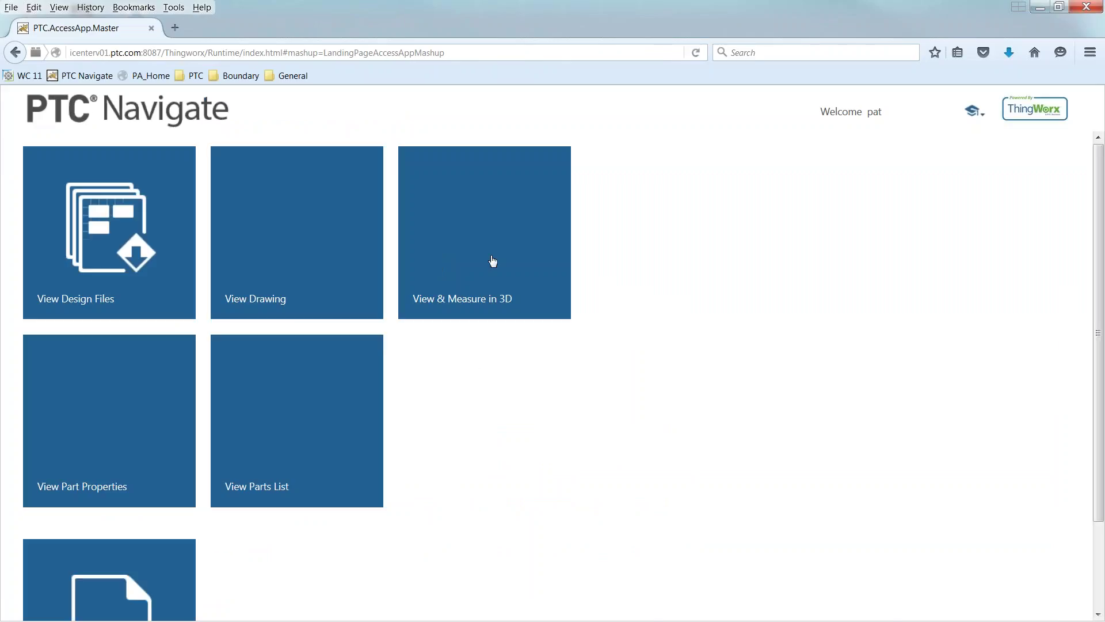
Switch to the administrator's Navigate session, turn off Use CAD Documents as Parts in Common Tailoring for Part Apps, and save.
click(1039, 7)
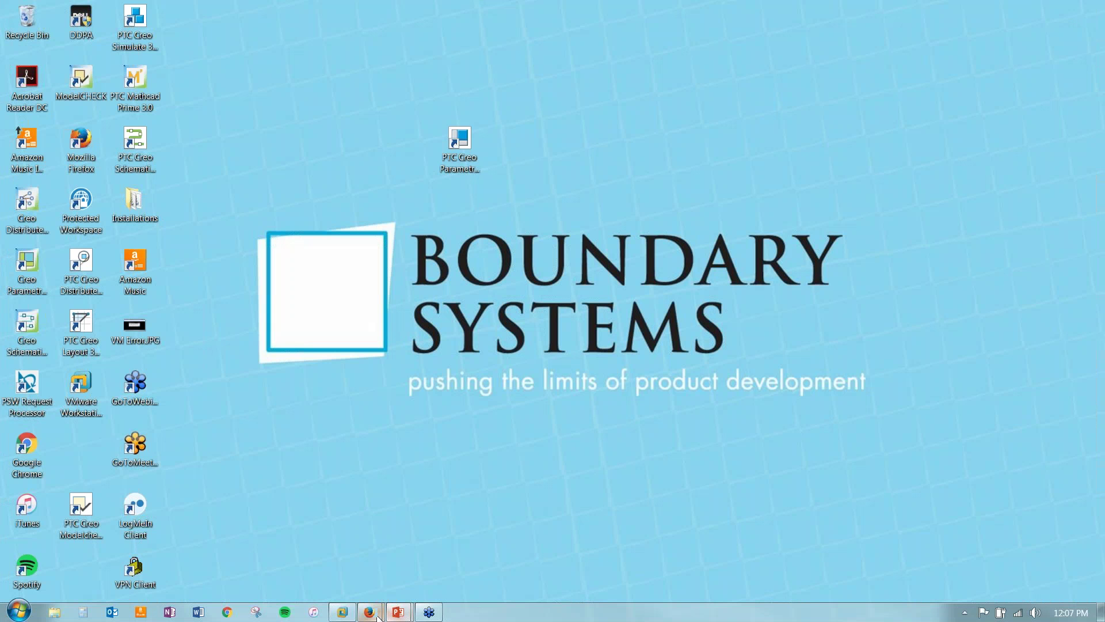
click(450, 544)
click(590, 162)
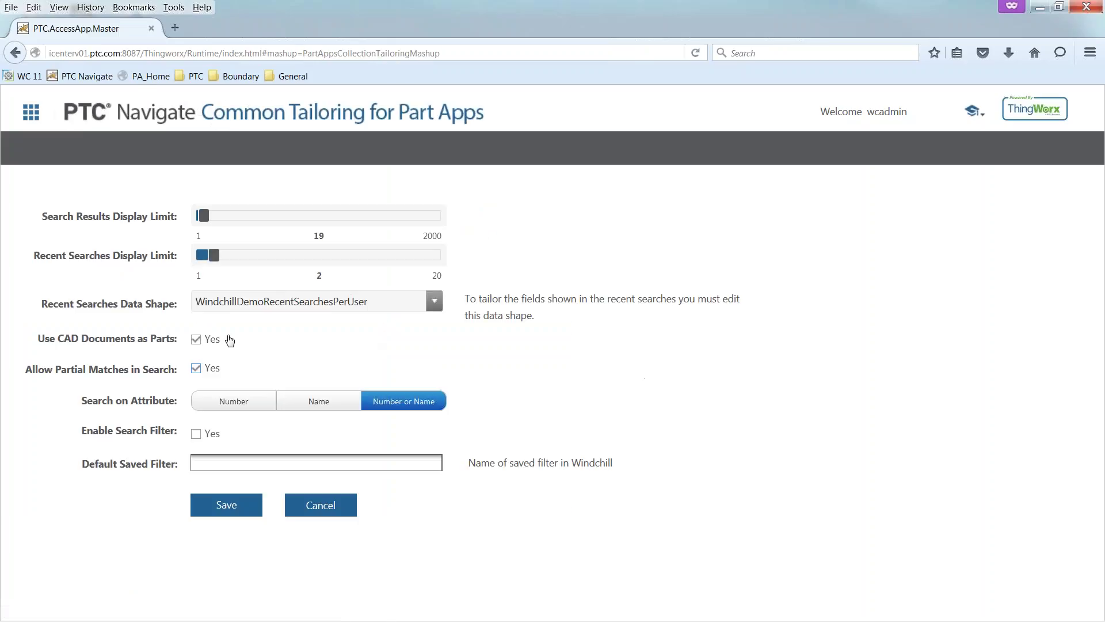
click(196, 340)
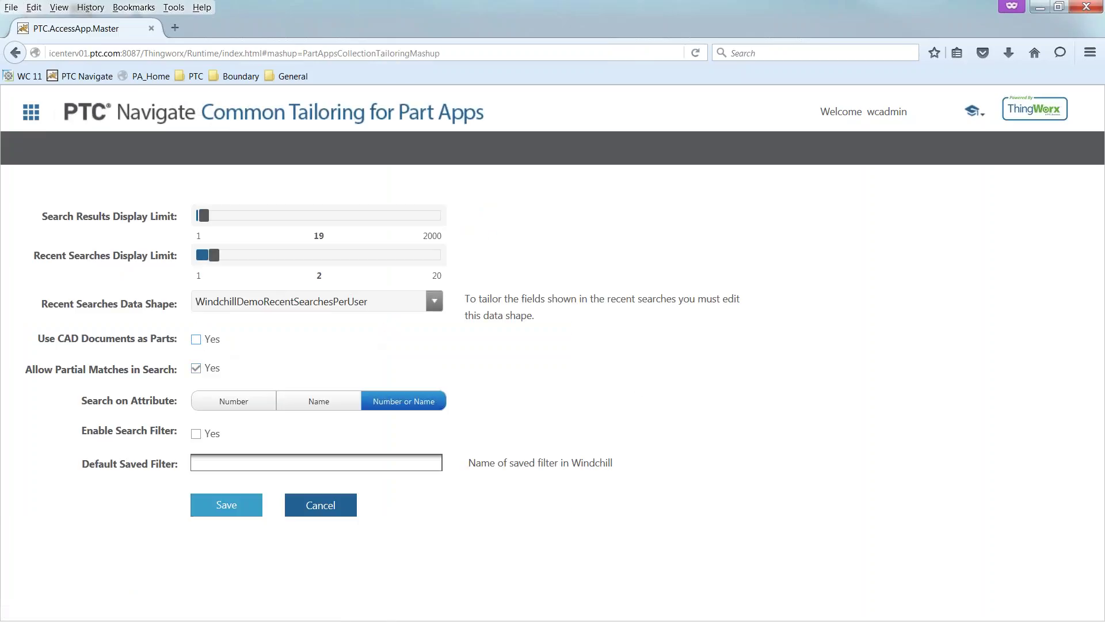
click(226, 504)
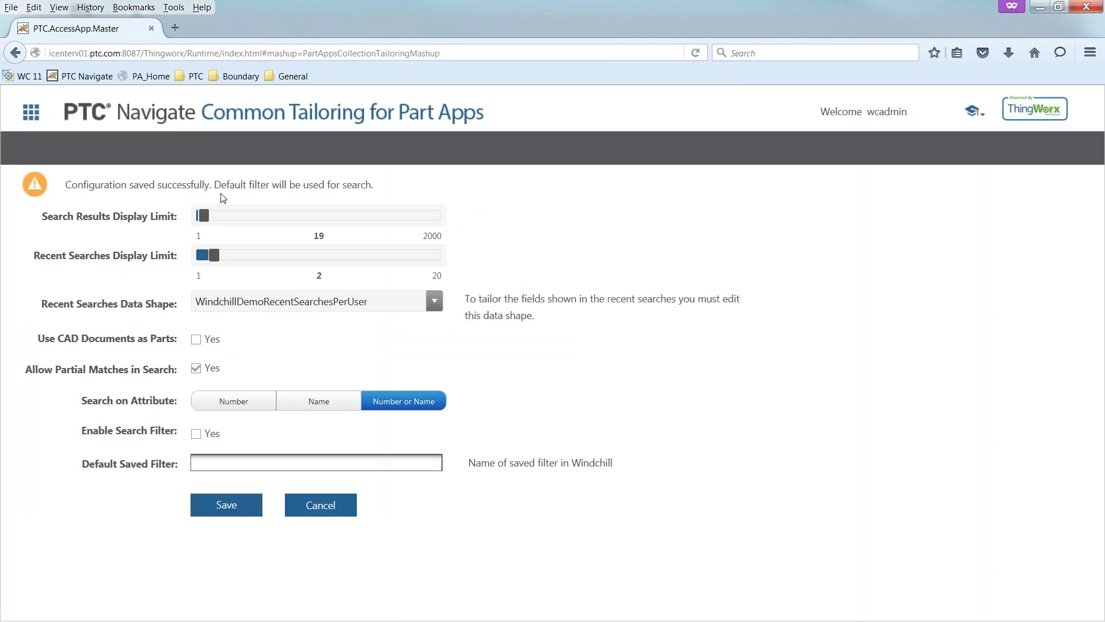
click(1040, 7)
mouse_move(309, 619)
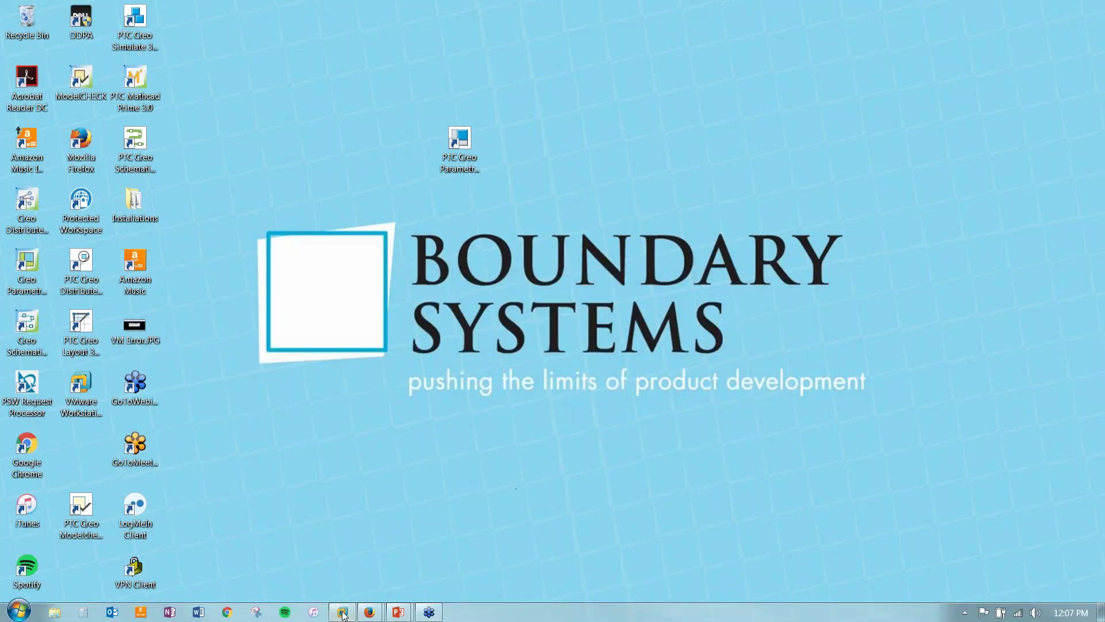
mouse_move(370, 615)
click(318, 547)
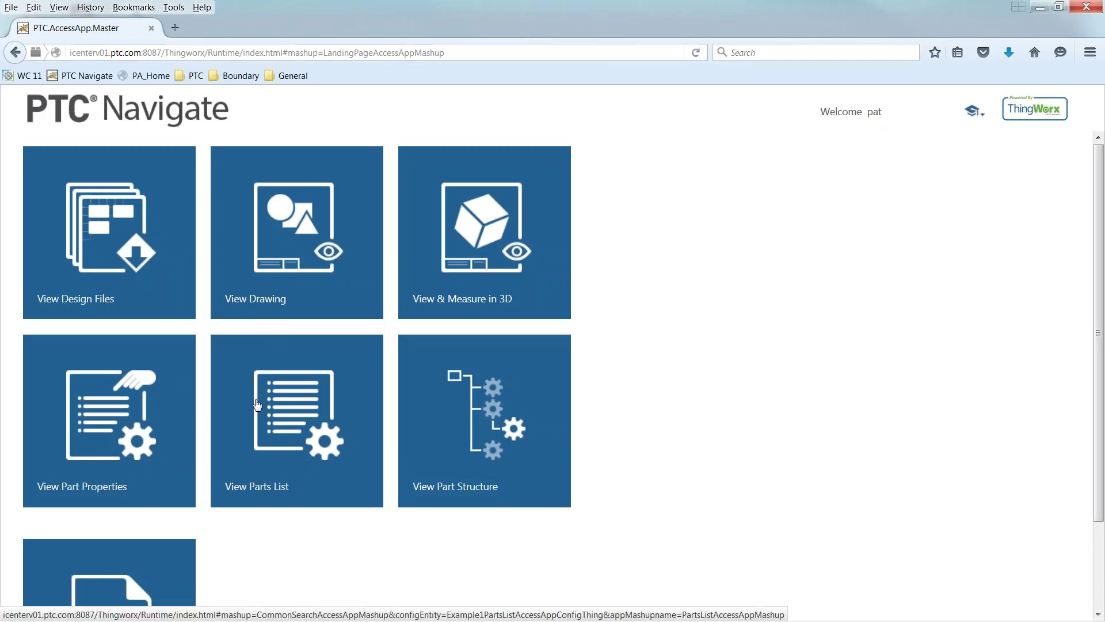
click(277, 425)
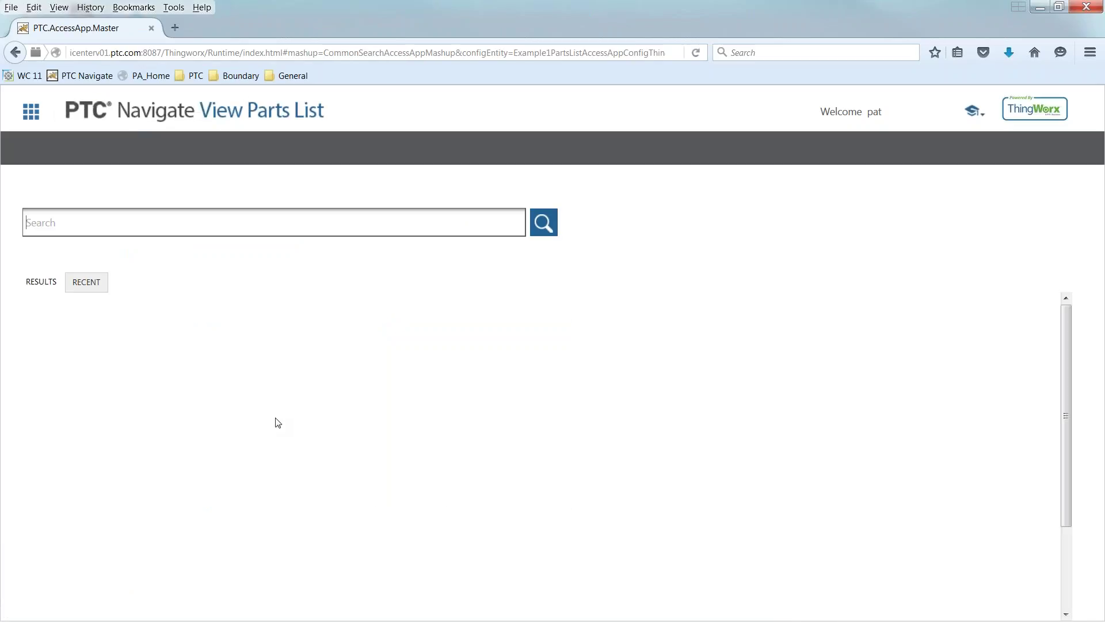
text(*)
text(78*)
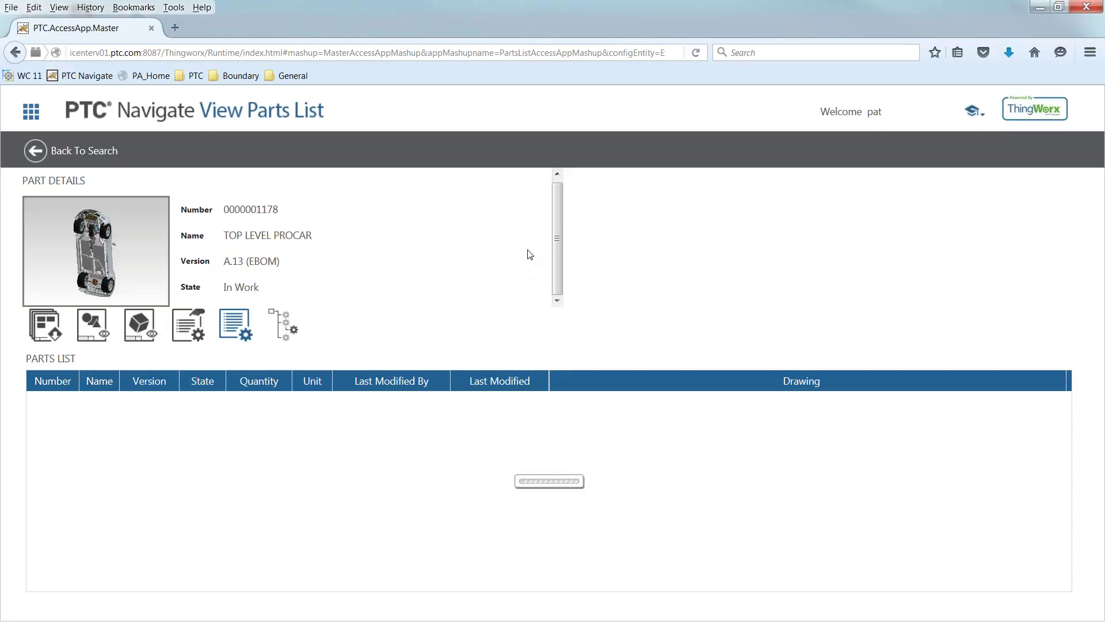
drag(558, 236, 558, 223)
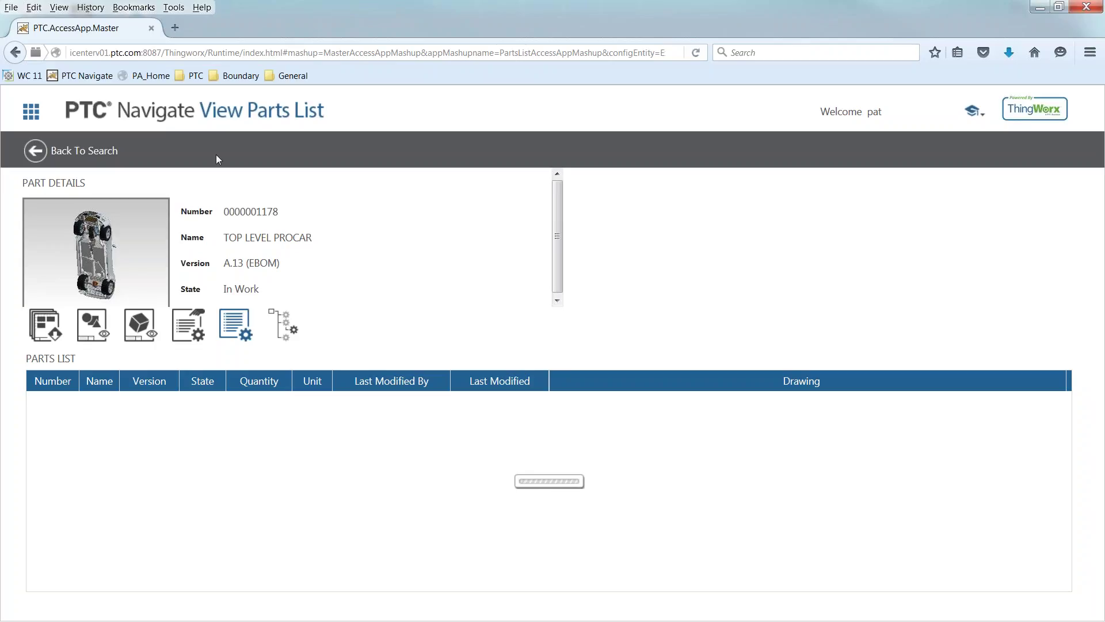
Go back to the View Parts List search and search for *3091*.
click(38, 152)
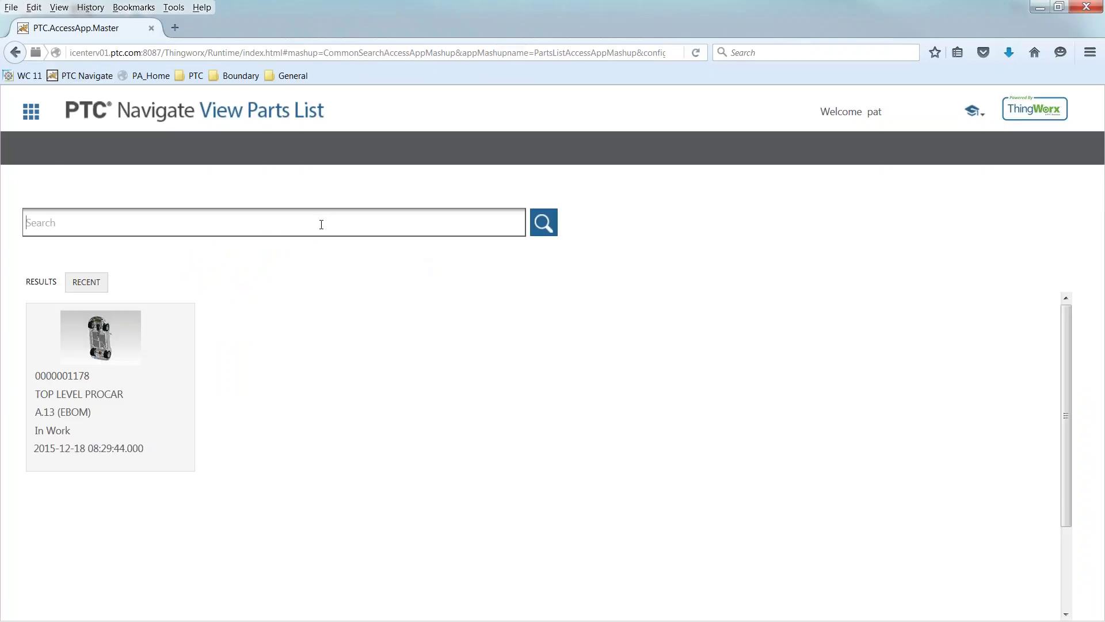
click(321, 224)
text(*)
text(52100)
key(BackSpace)
key(BackSpace)
key(BackSpace)
key(BackSpace)
key(BackSpace)
key(BackSpace)
text(3091*)
key(Return)
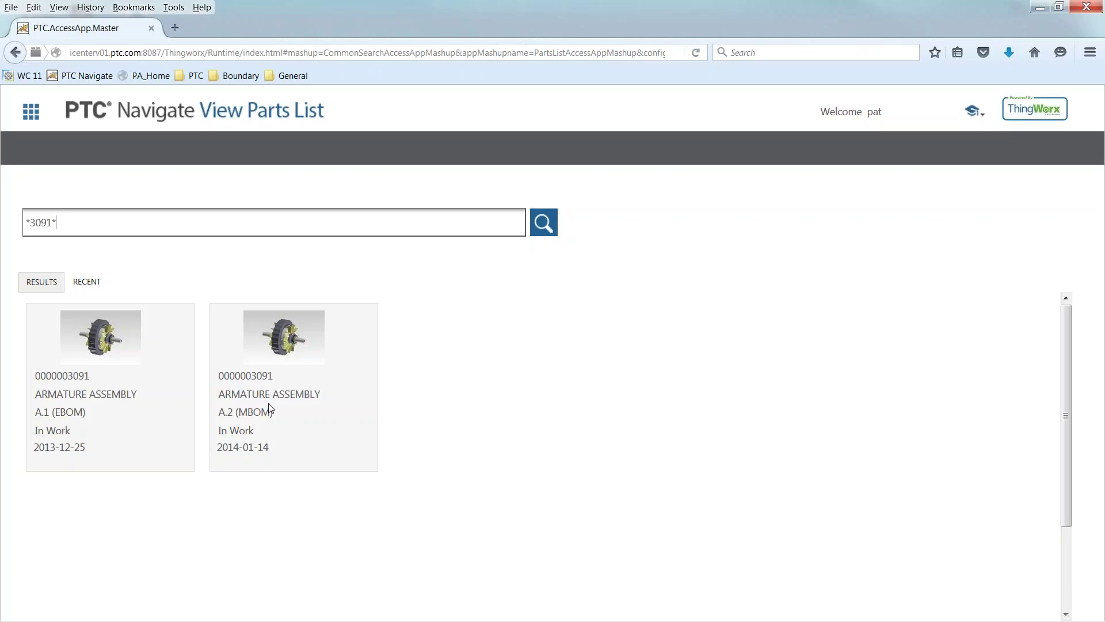
Open ARMATURE ASSEMBLY version A.2 (MBOM), check its design files and return to the search page.
click(262, 428)
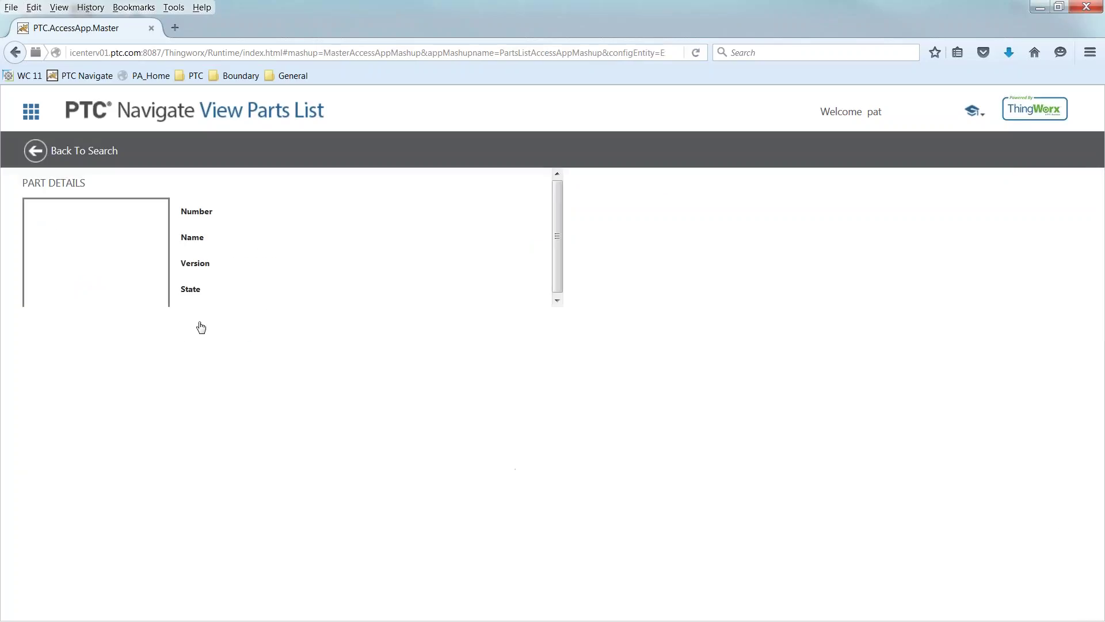
click(45, 324)
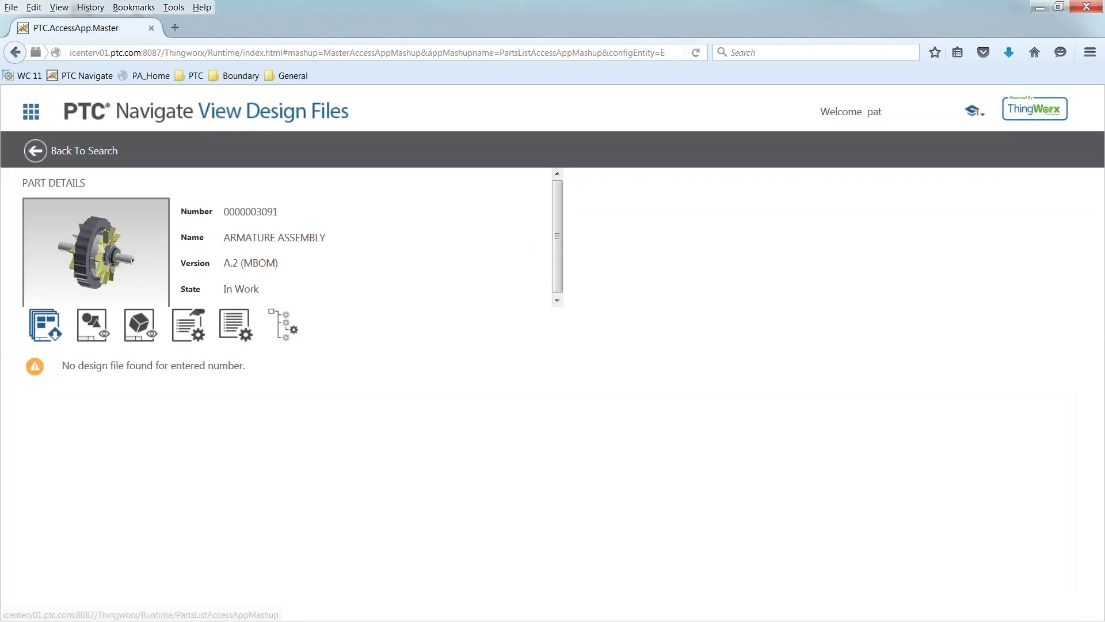
click(15, 55)
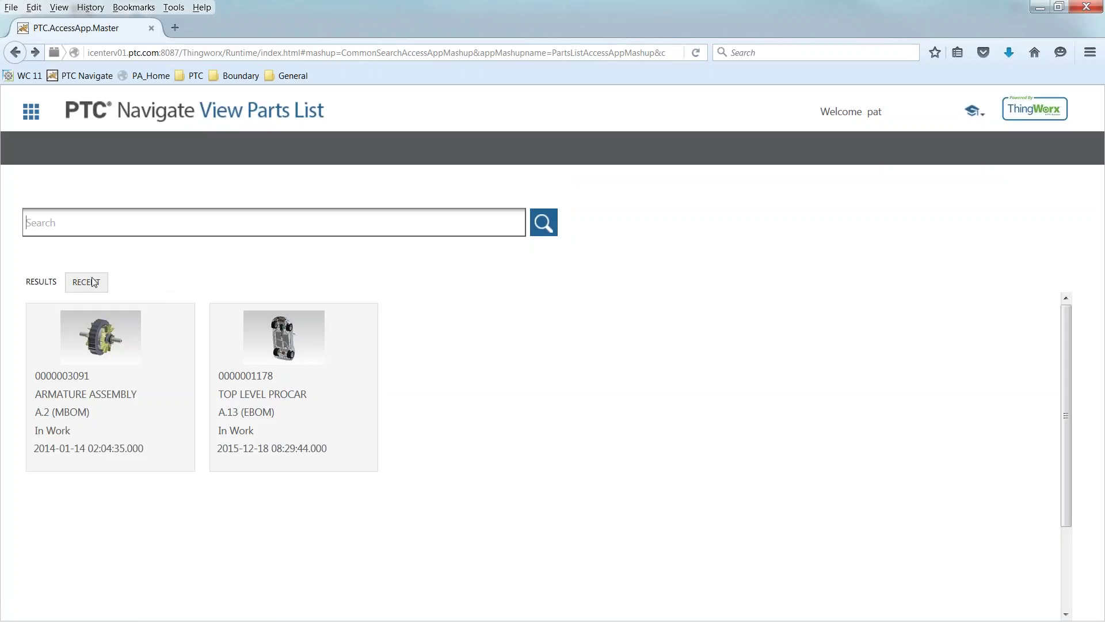
Search for *3097*, open FRONT CASE version A.1 (MBOM) and view it in 3D.
click(66, 232)
text(*3097)
key(Return)
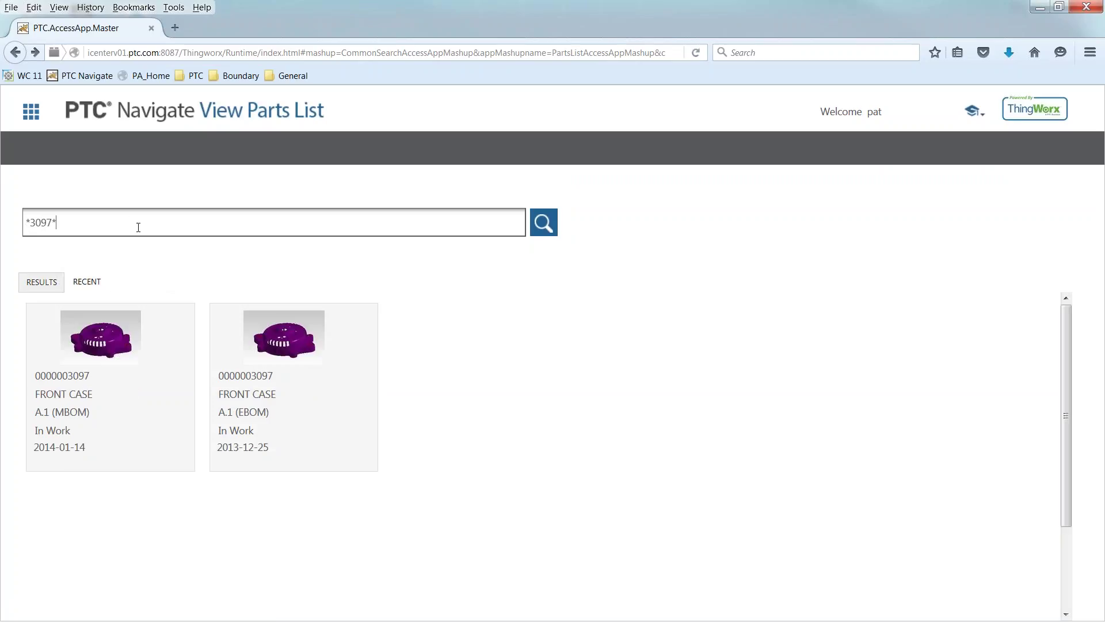
click(113, 341)
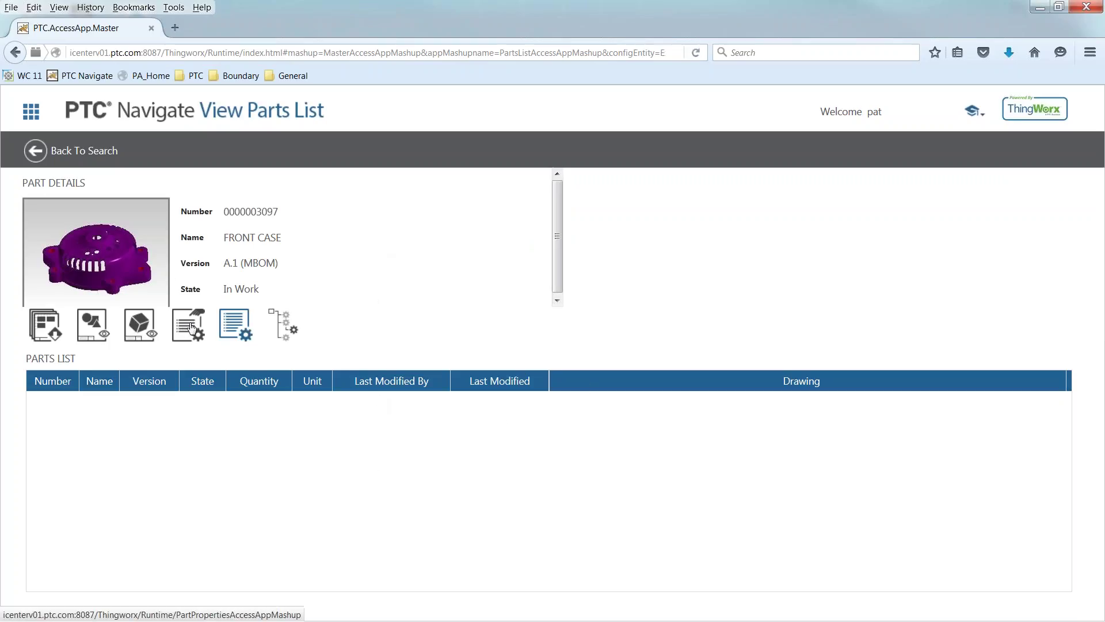
click(155, 328)
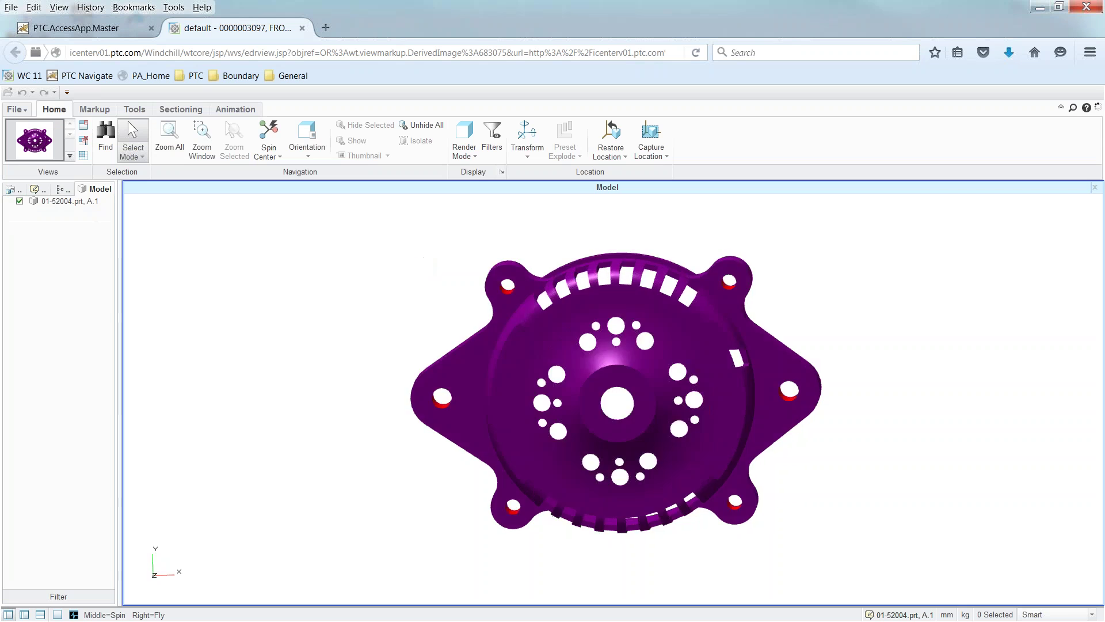
Examine the front and underside of the FRONT CASE 3D model, close the viewer and return to the View Parts List search.
middle_drag(619, 345, 713, 326)
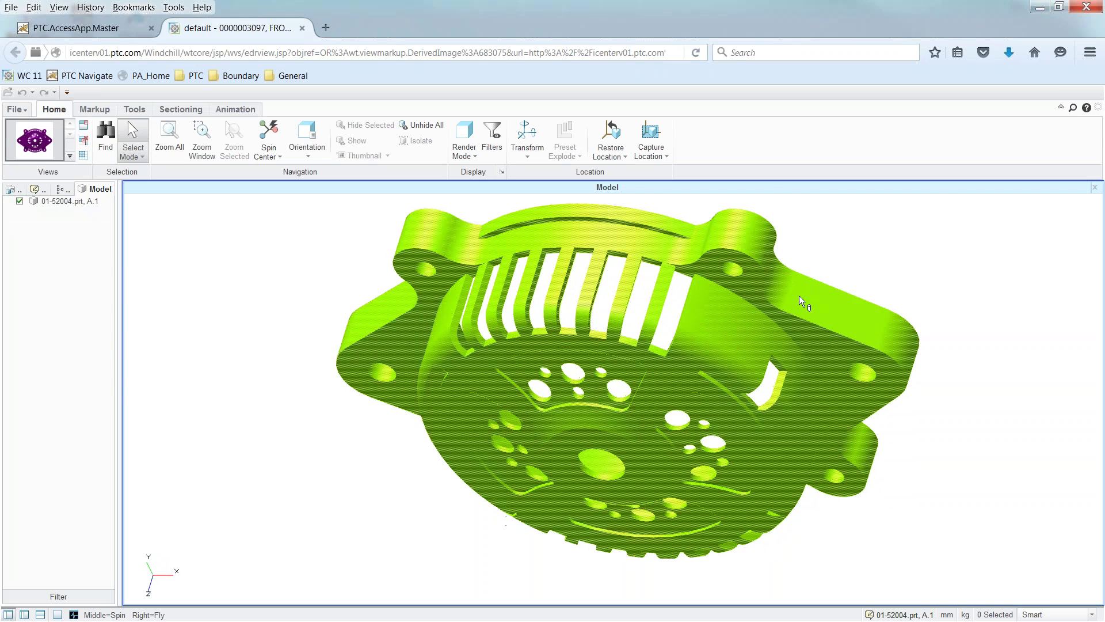
middle_drag(902, 265, 735, 323)
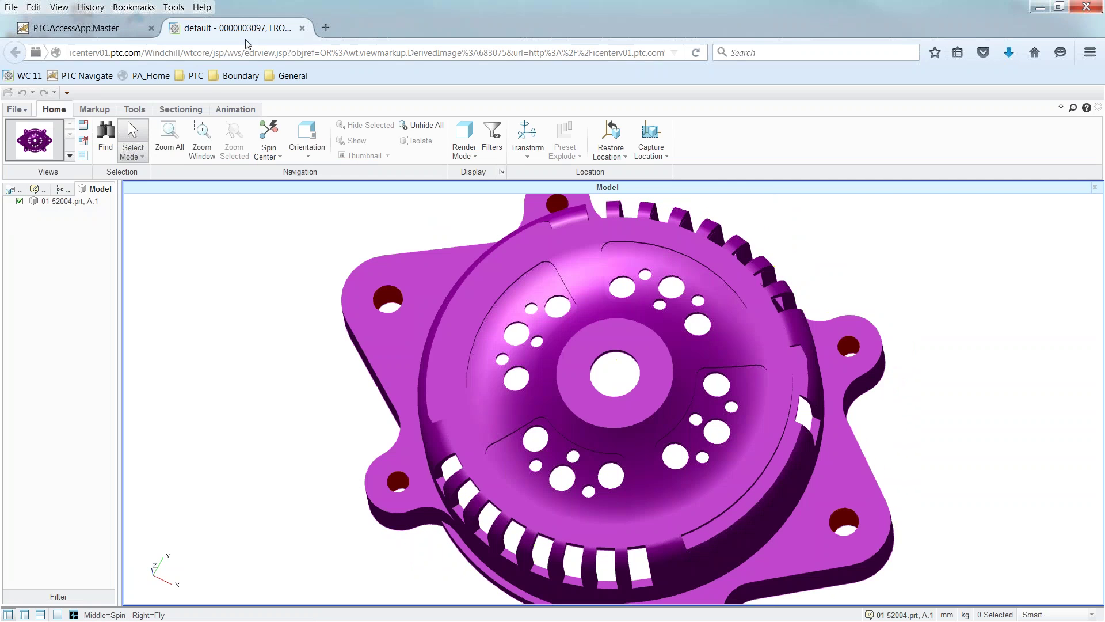
click(302, 28)
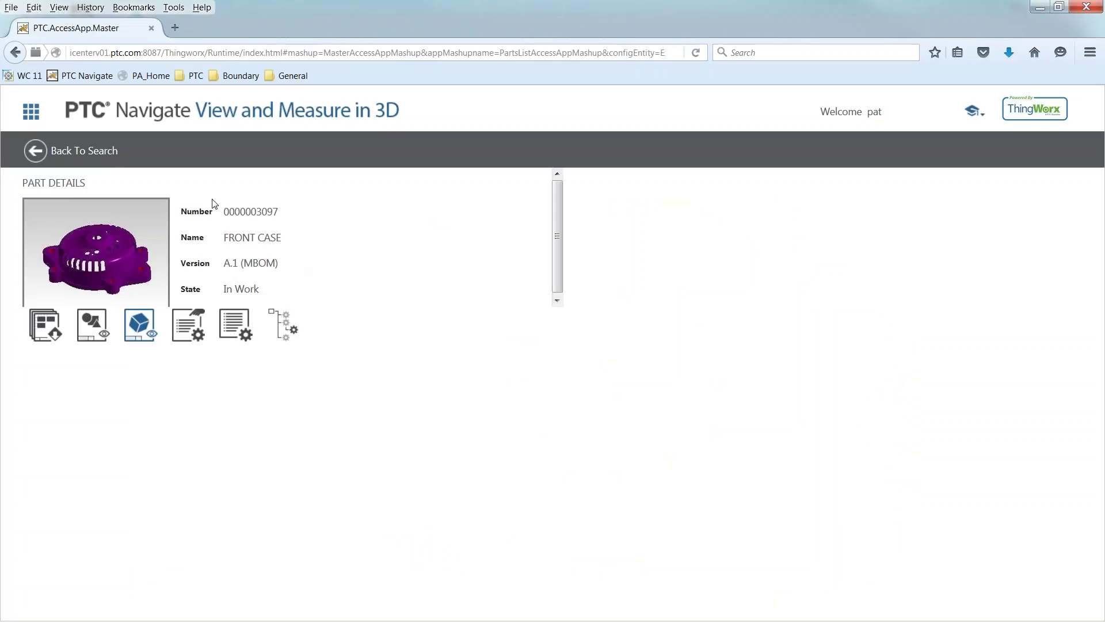
click(15, 52)
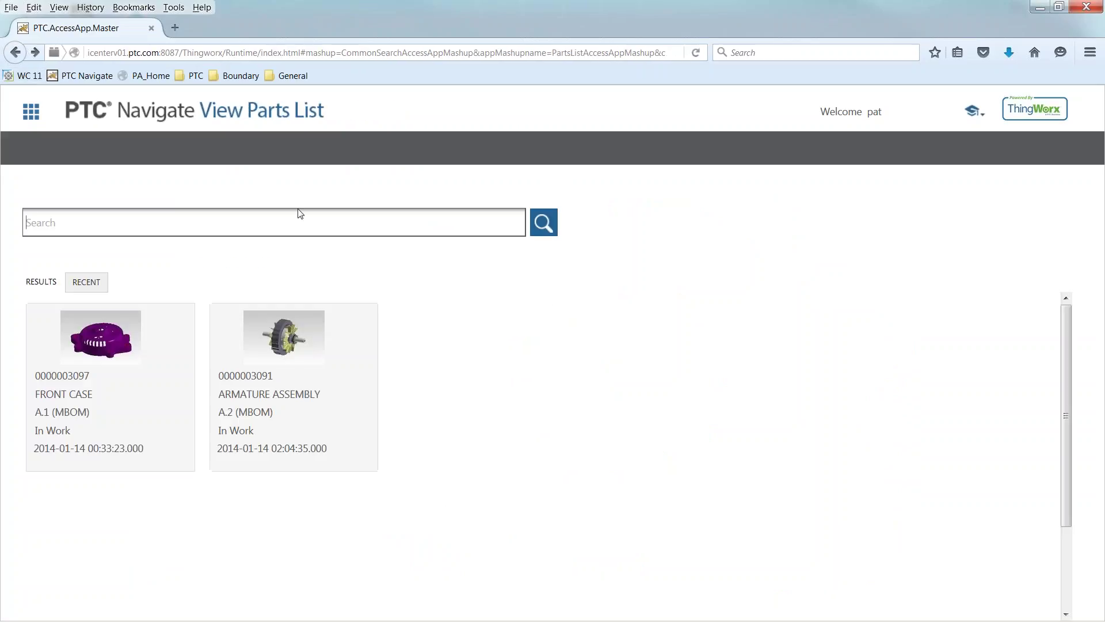
Open FRONT CASE version A.1 (MBOM) from the recent parts, check its design files and minimize the browser.
click(117, 334)
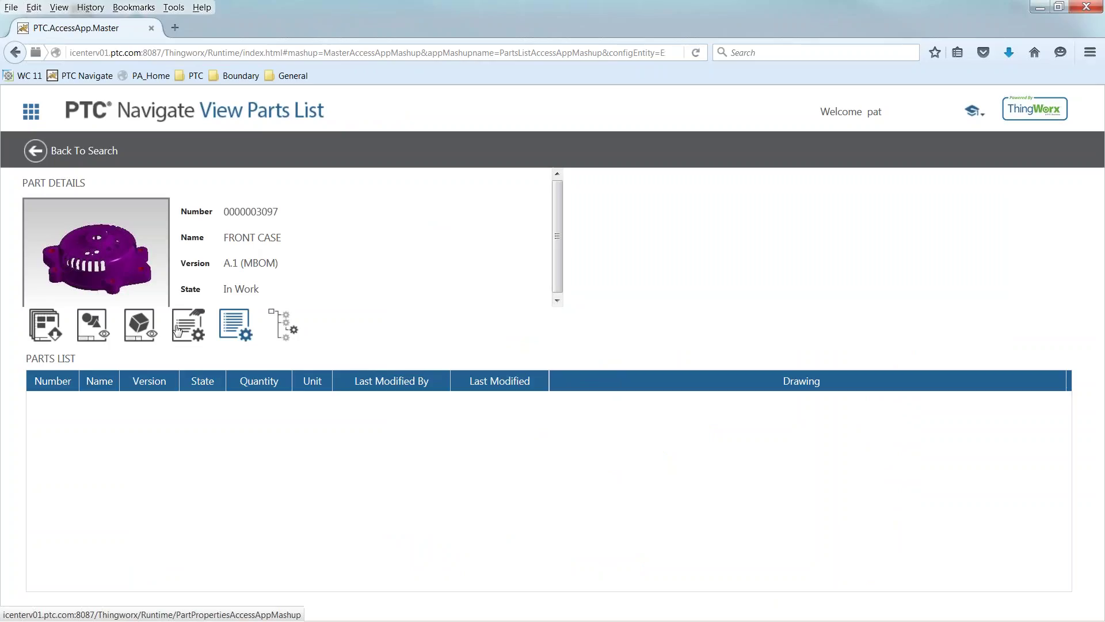
click(138, 330)
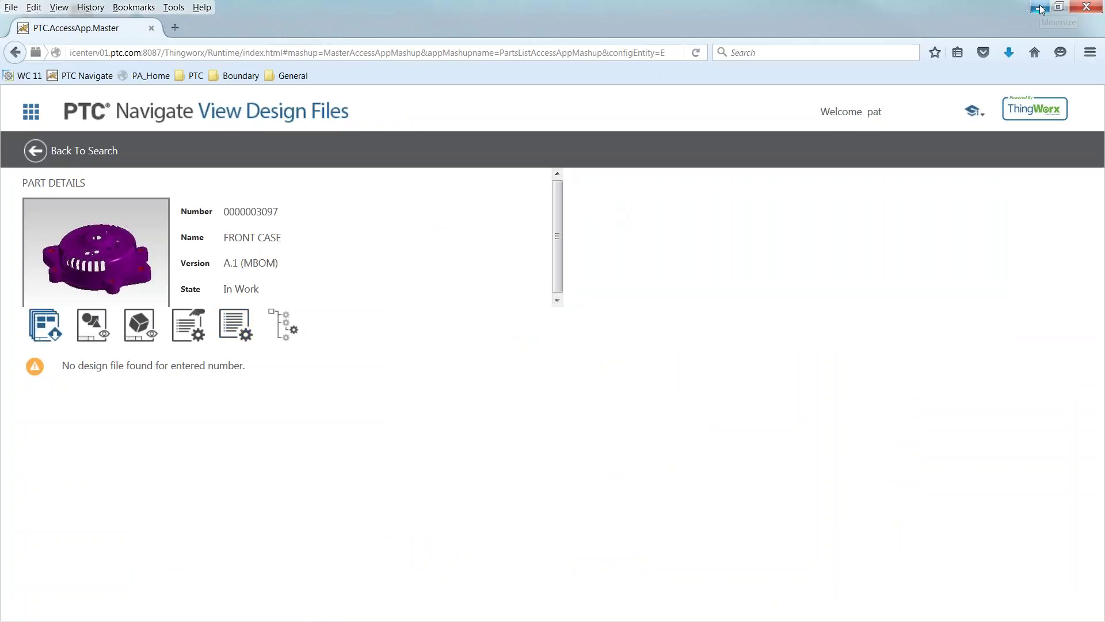
click(1039, 7)
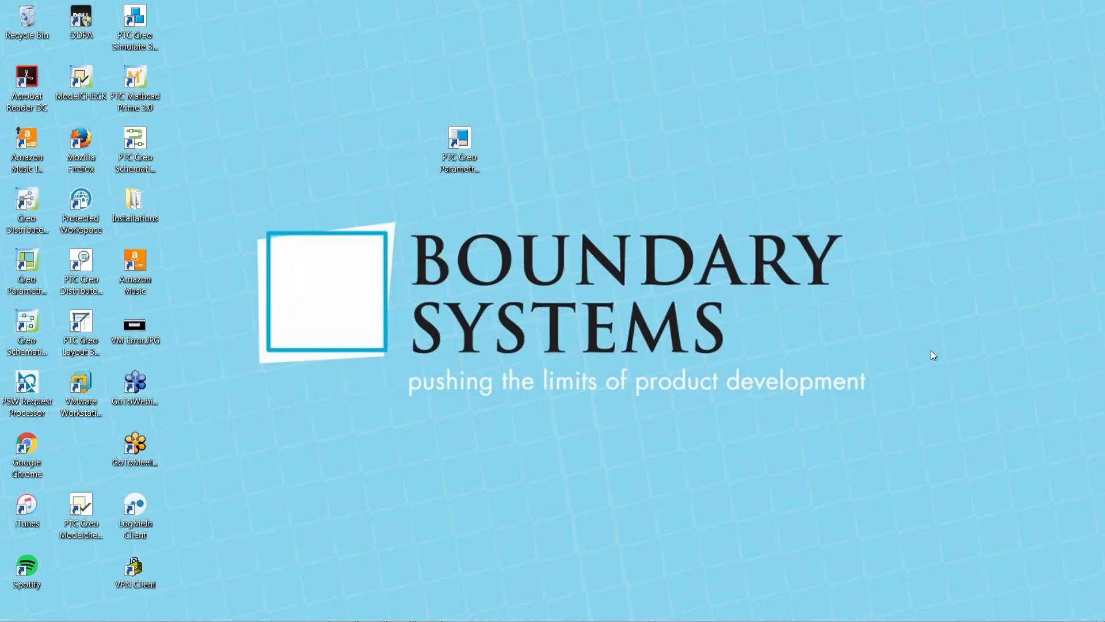